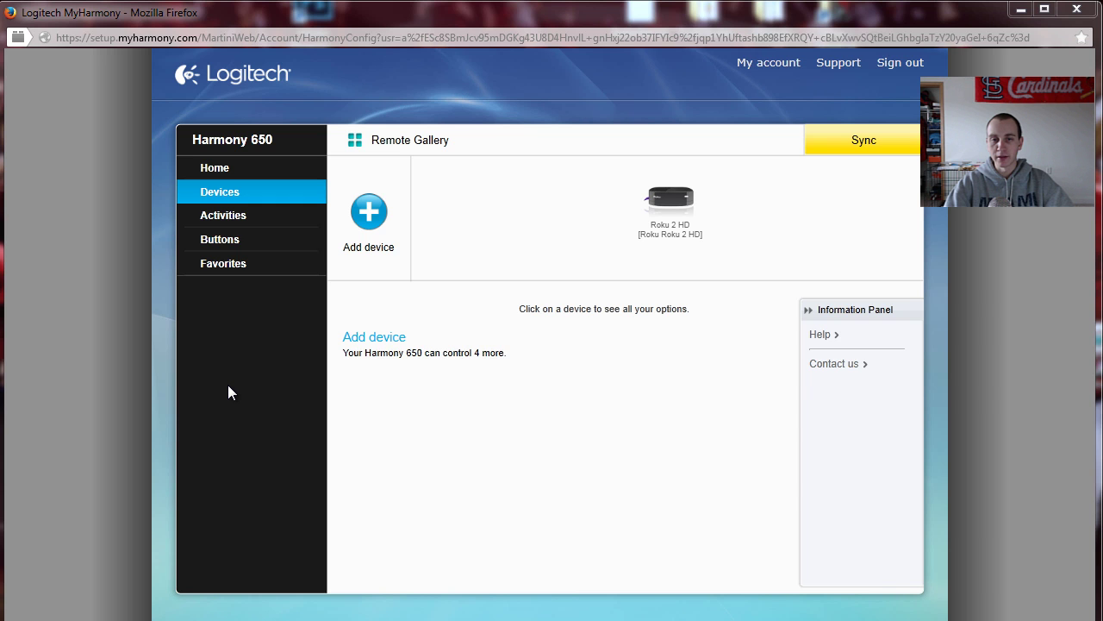
Add a device with manufacturer Samsung and model number UN60F7100AF
{"action": "left_click", "coordinate": [369, 216]}
{"action": "type", "text": "Samsung"}
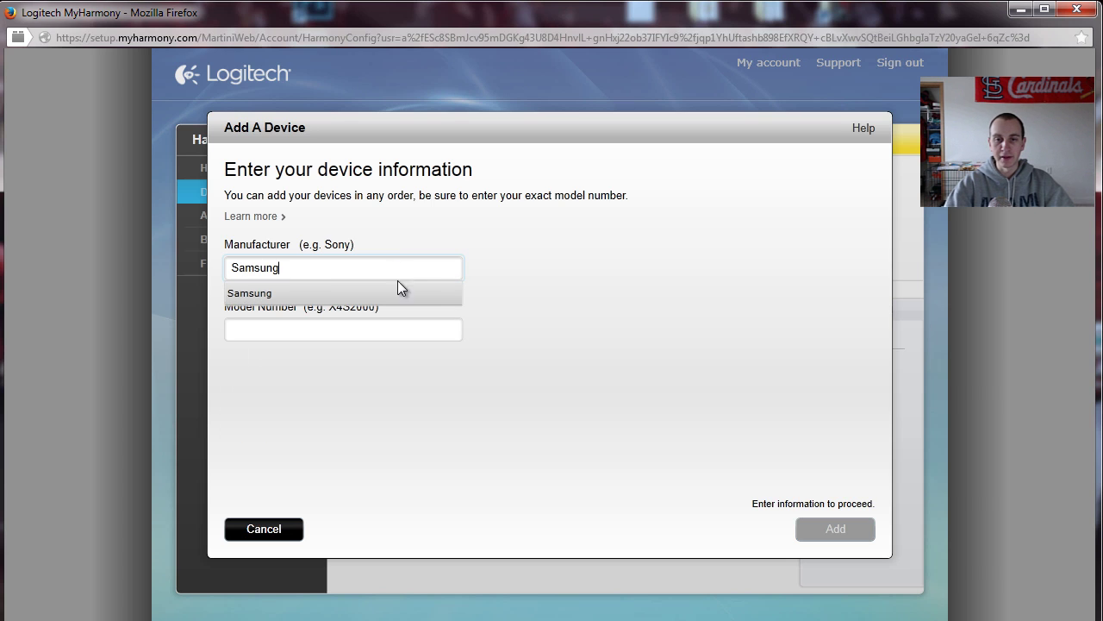
{"action": "left_click", "coordinate": [398, 291]}
{"action": "left_click", "coordinate": [389, 322]}
{"action": "type", "text": "UN60F7100AF"}
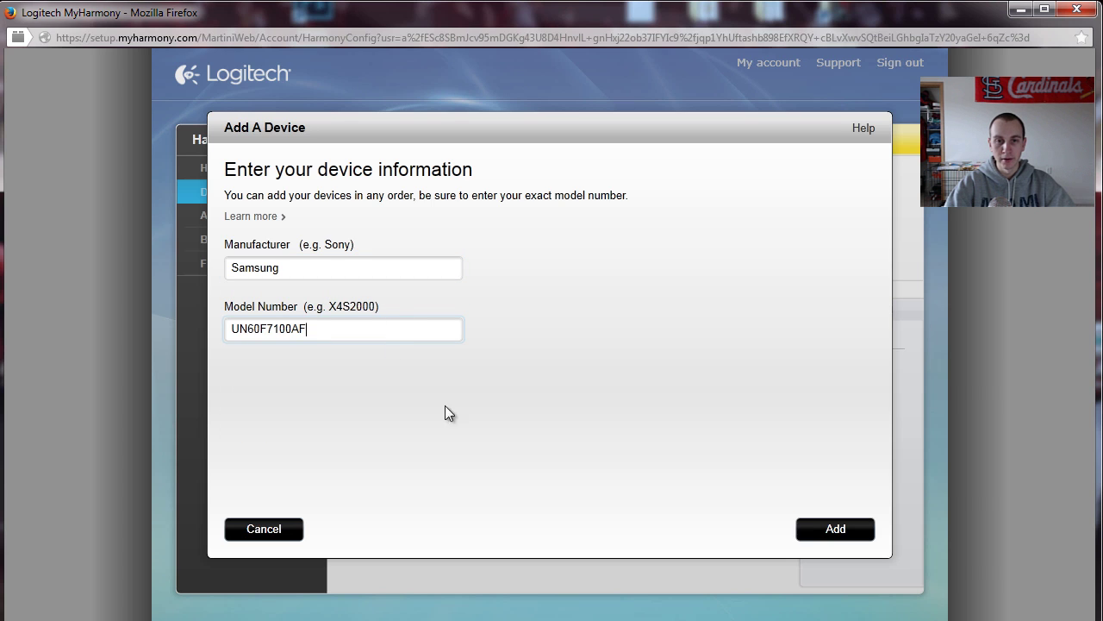
{"action": "left_click", "coordinate": [849, 541]}
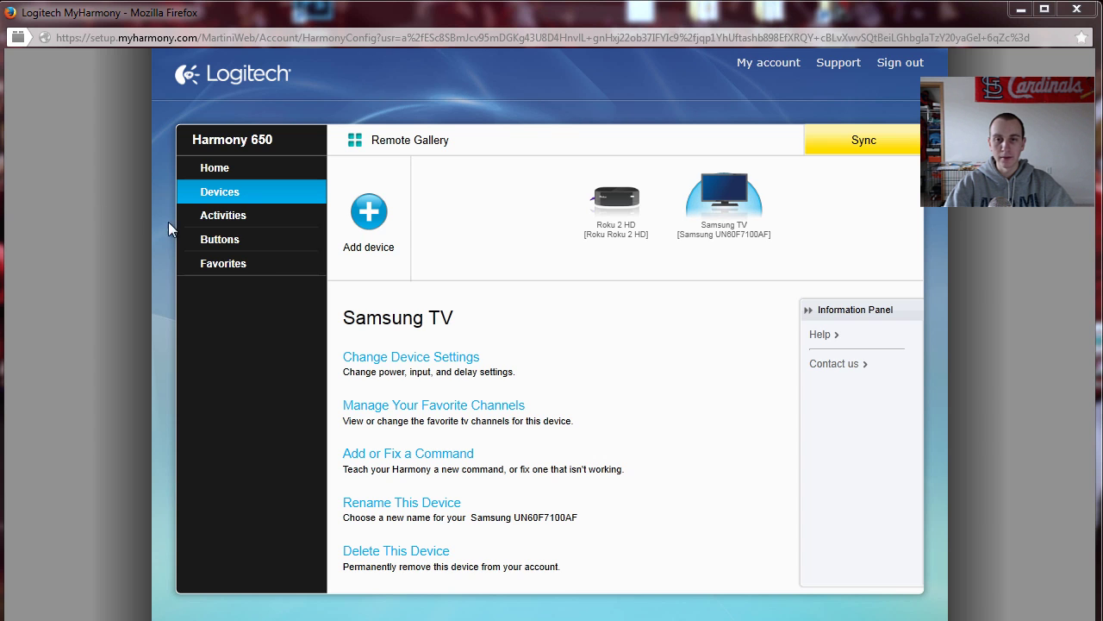
Add a device with manufacturer Insignia and model number NS-WBRDVD
{"action": "left_click", "coordinate": [390, 219]}
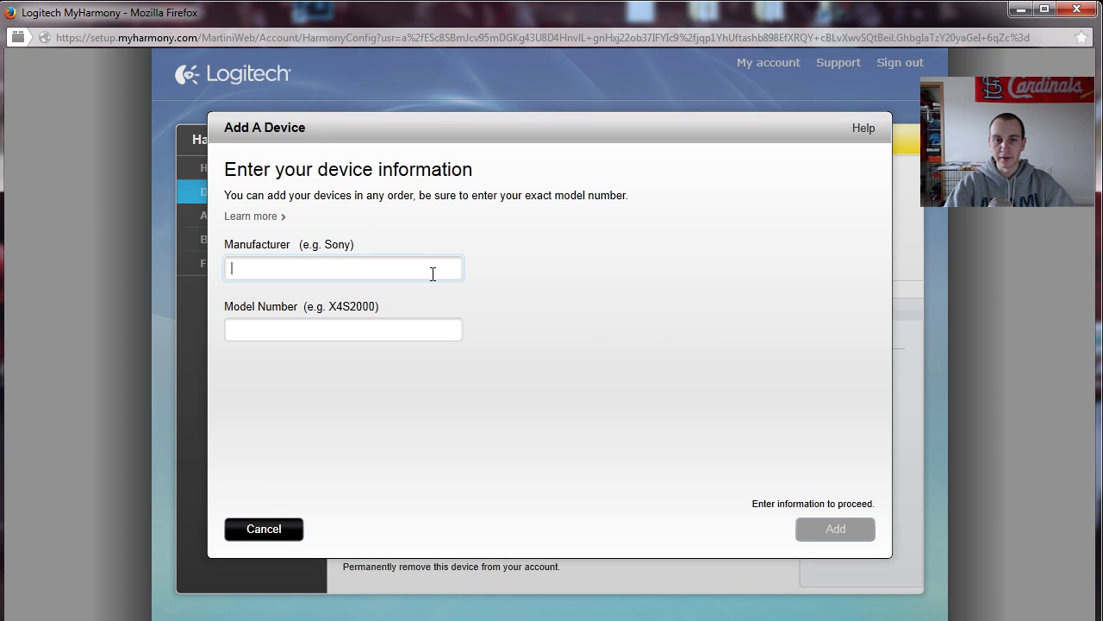
{"action": "type", "text": "Insig"}
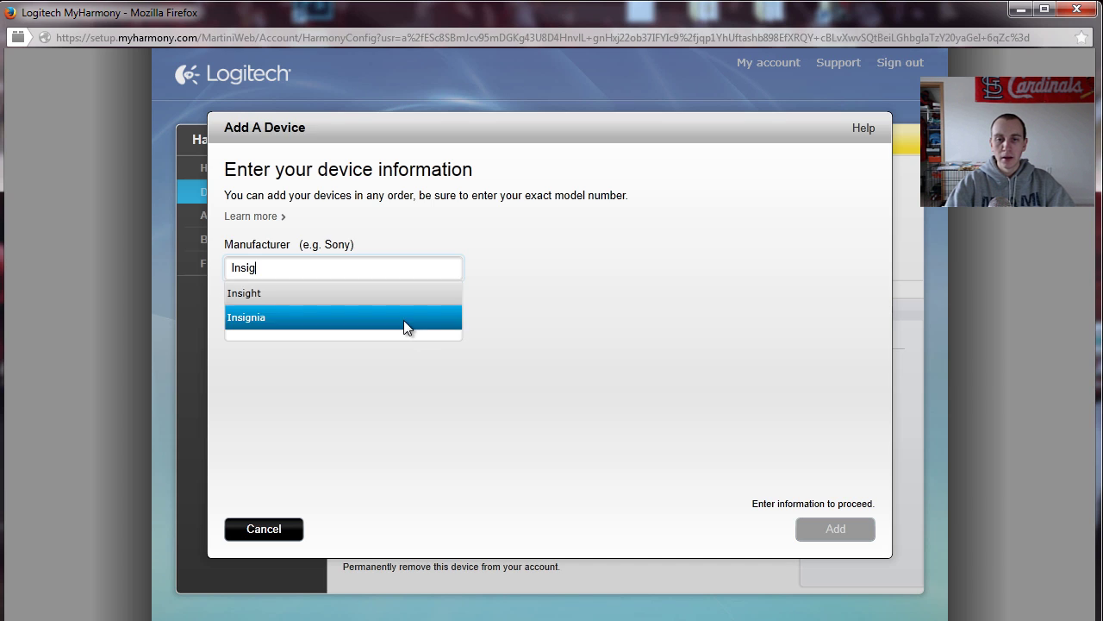
{"action": "left_click", "coordinate": [403, 319]}
{"action": "left_click", "coordinate": [399, 325]}
{"action": "type", "text": "NS-WBRDVD"}
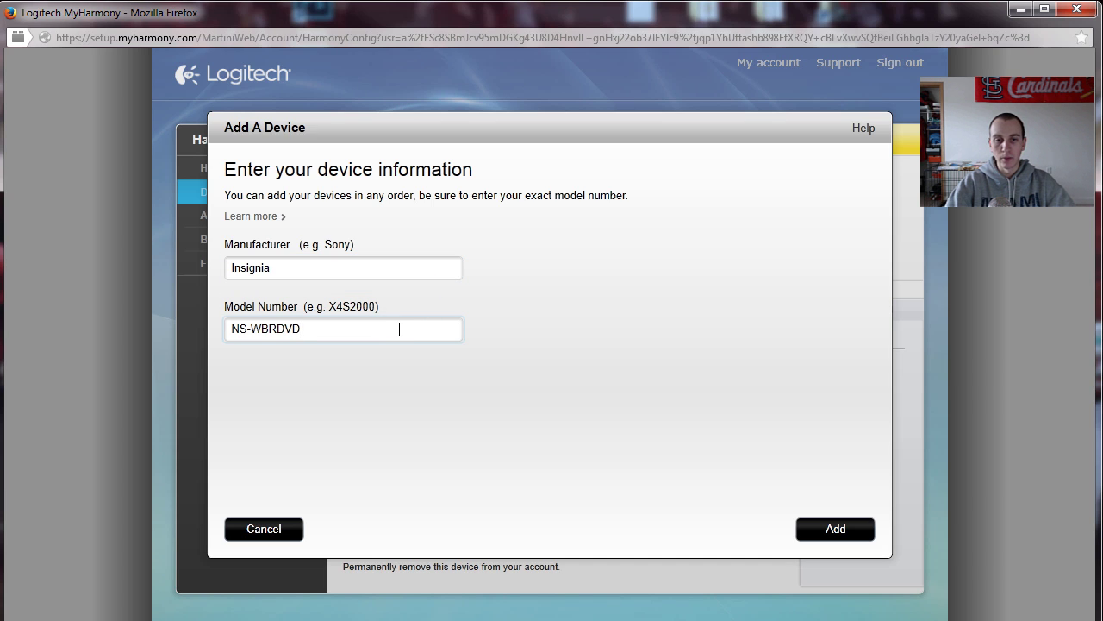
{"action": "left_click", "coordinate": [837, 528]}
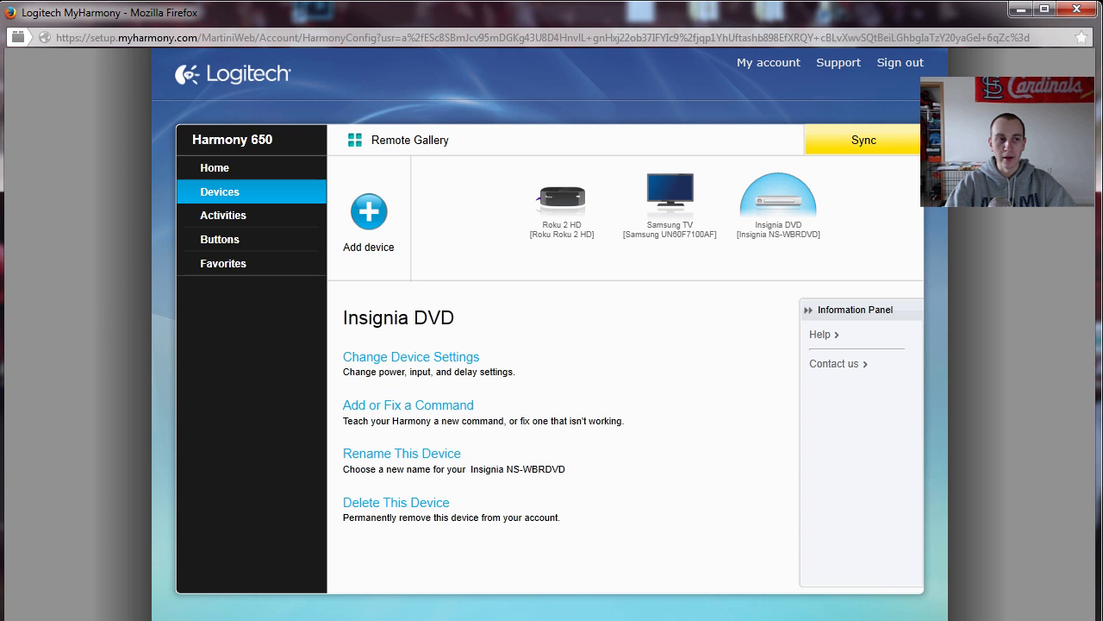
Add a device with manufacturer polk audio and model number 3000
{"action": "left_click", "coordinate": [366, 218]}
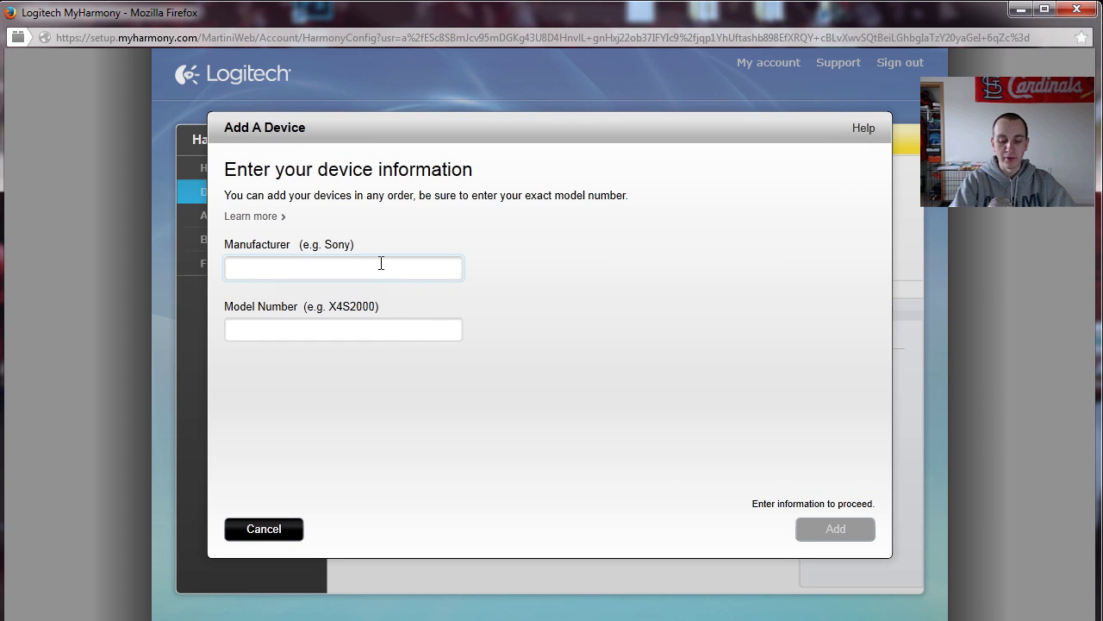
{"action": "type", "text": "polk audio"}
{"action": "key", "text": "Tab"}
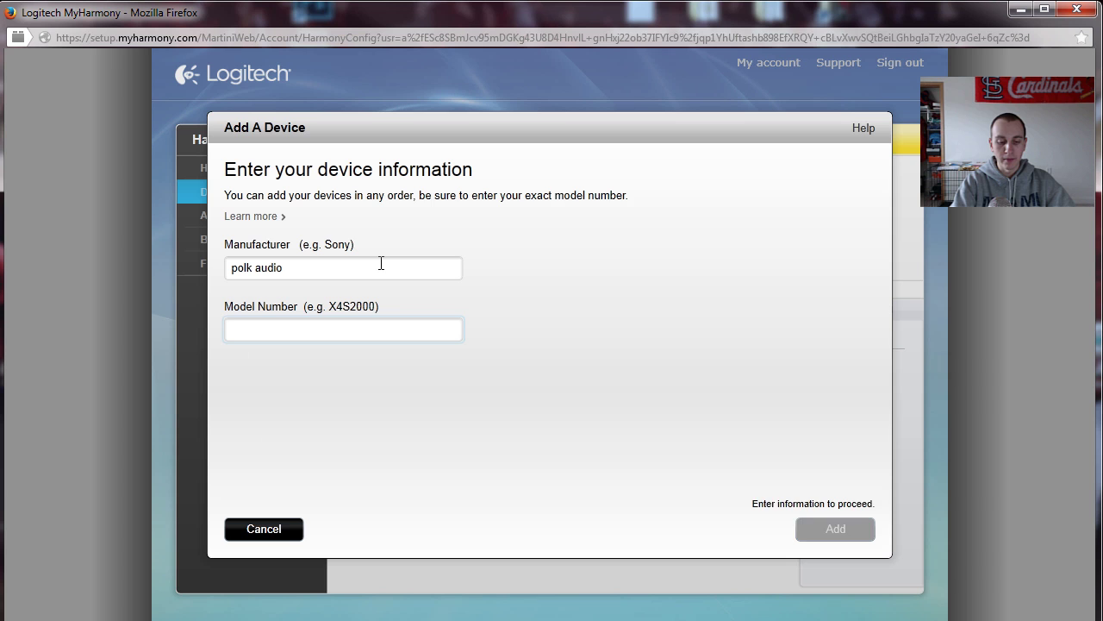
{"action": "type", "text": "3000"}
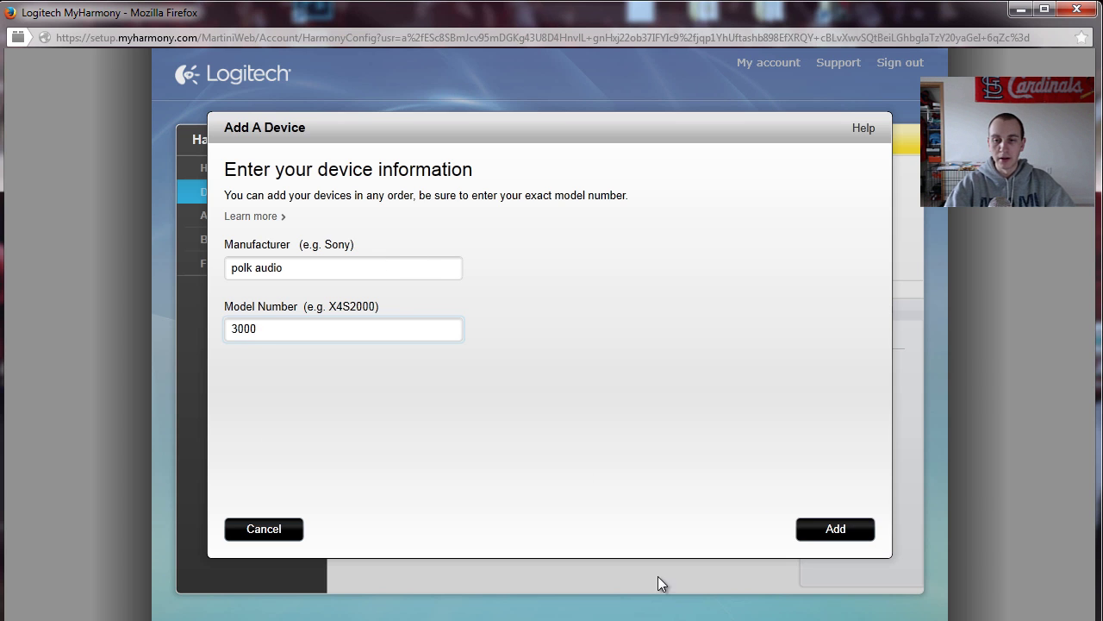
{"action": "left_click", "coordinate": [815, 535]}
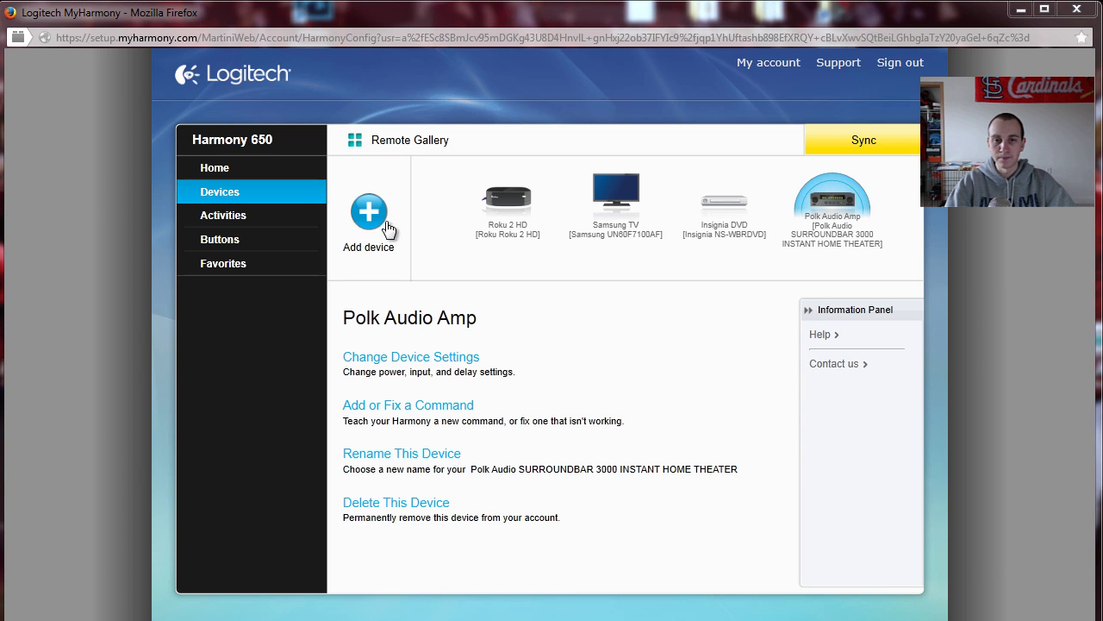
Add a Dish Network device with model number VIP-612, confirm the model match and accept the multiple device versions notice
{"action": "left_click", "coordinate": [381, 217]}
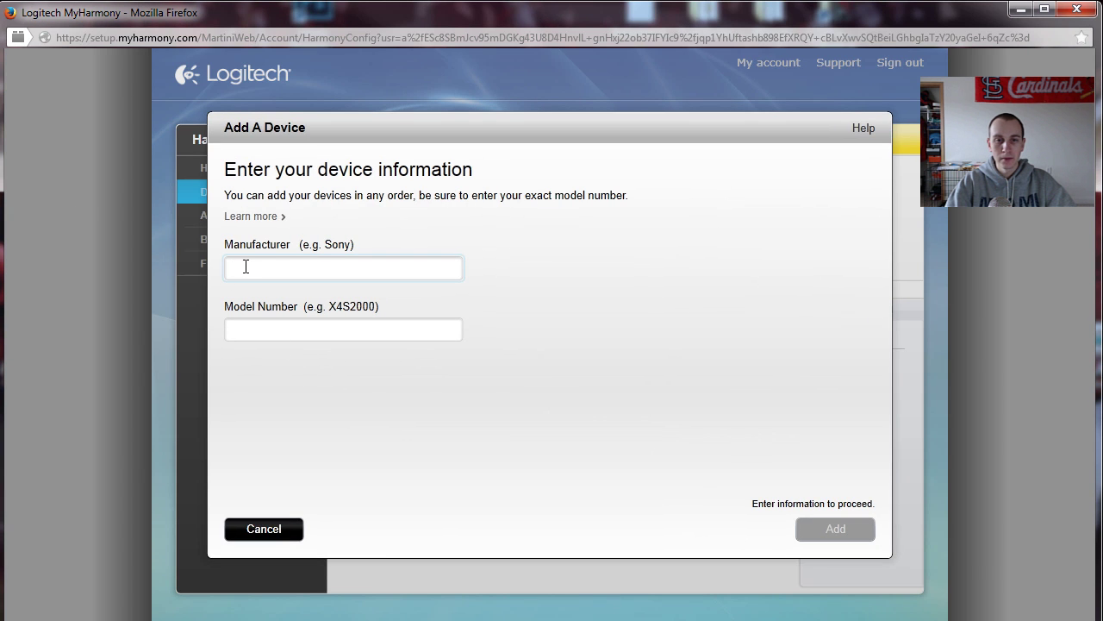
{"action": "type", "text": "dish"}
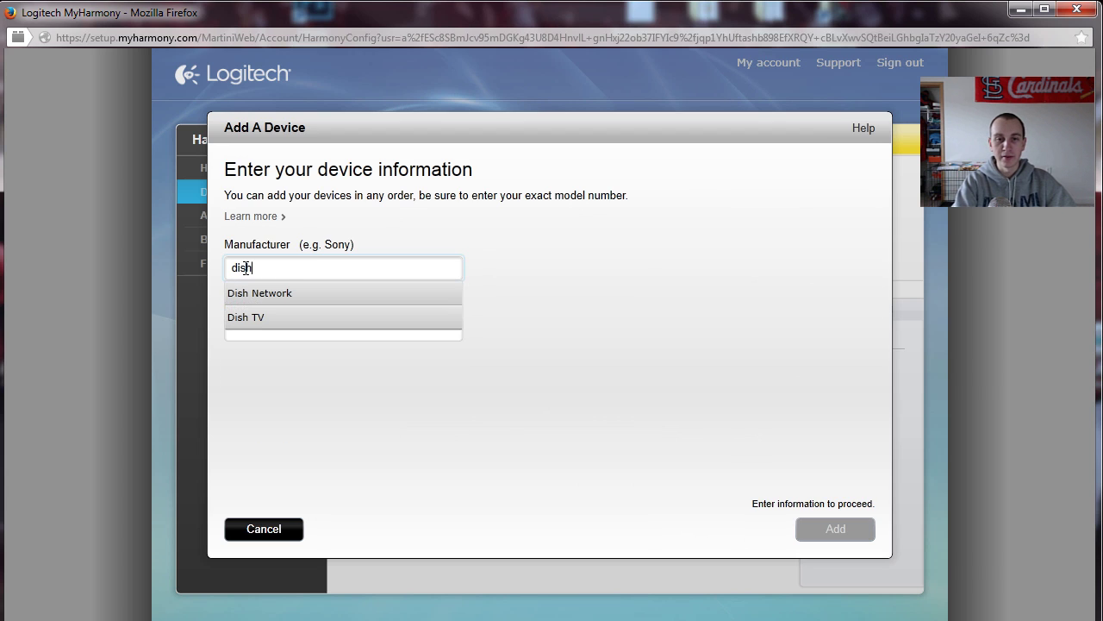
{"action": "left_click", "coordinate": [266, 293]}
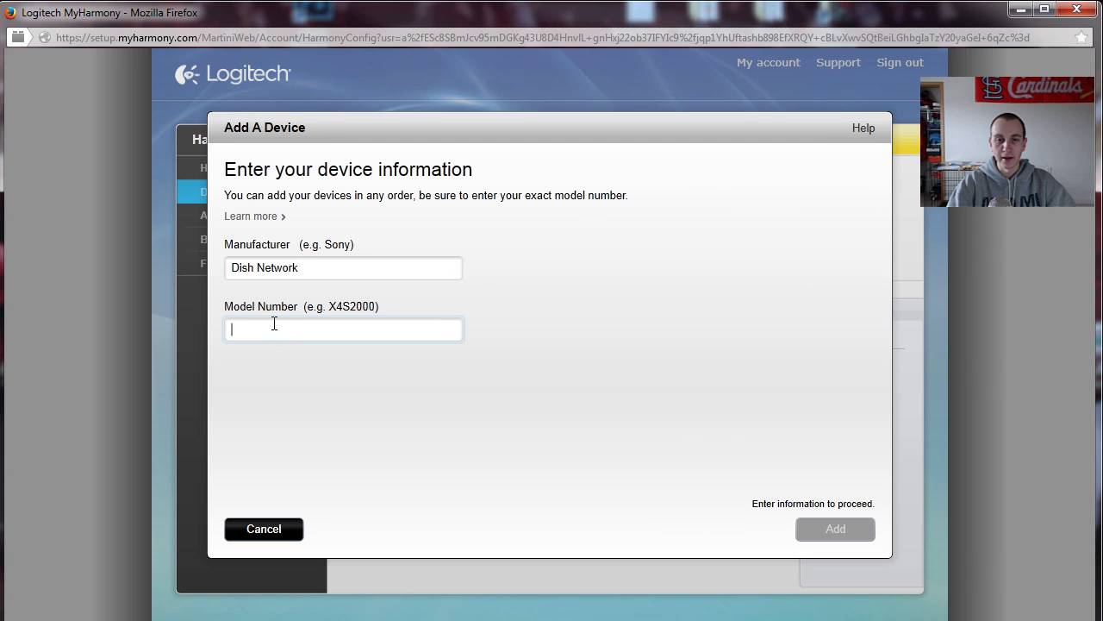
{"action": "type", "text": "VIP-612"}
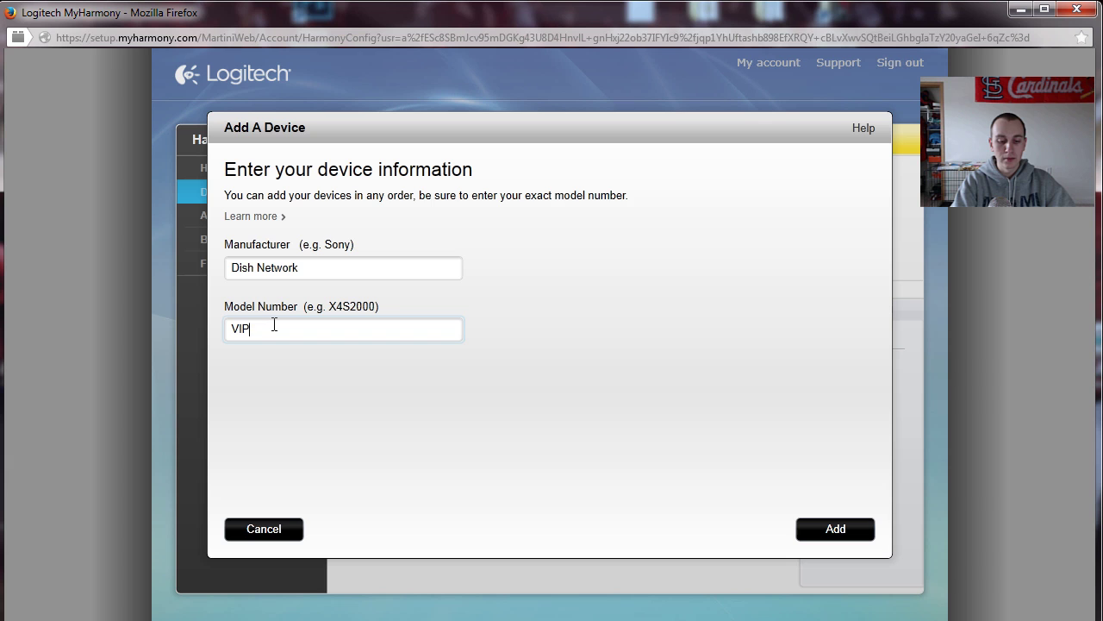
{"action": "left_click", "coordinate": [837, 531]}
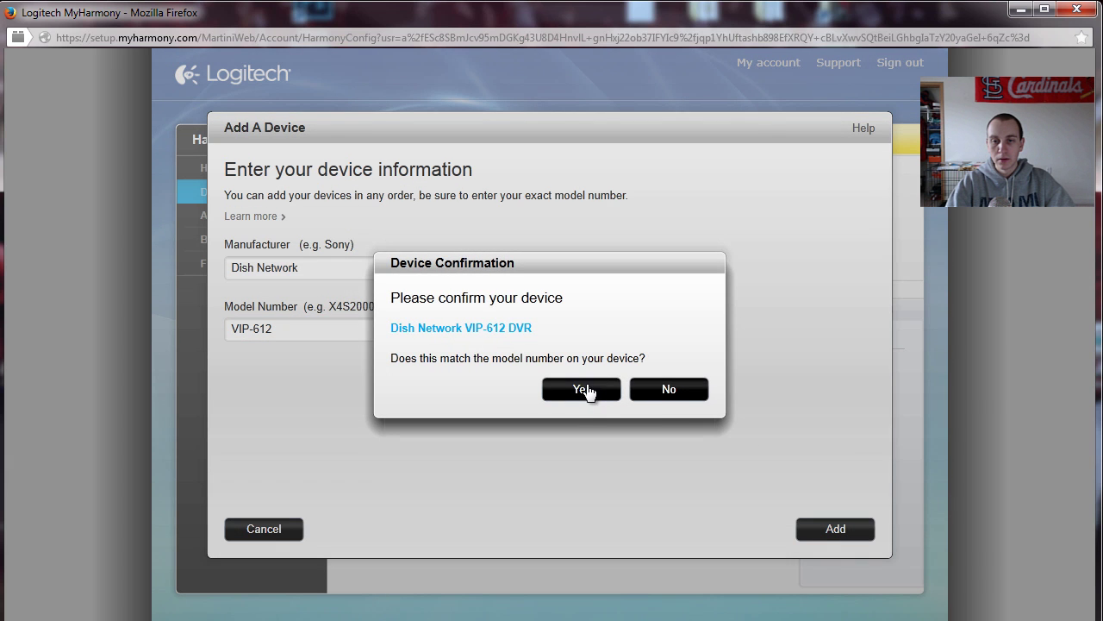
{"action": "left_click", "coordinate": [584, 395]}
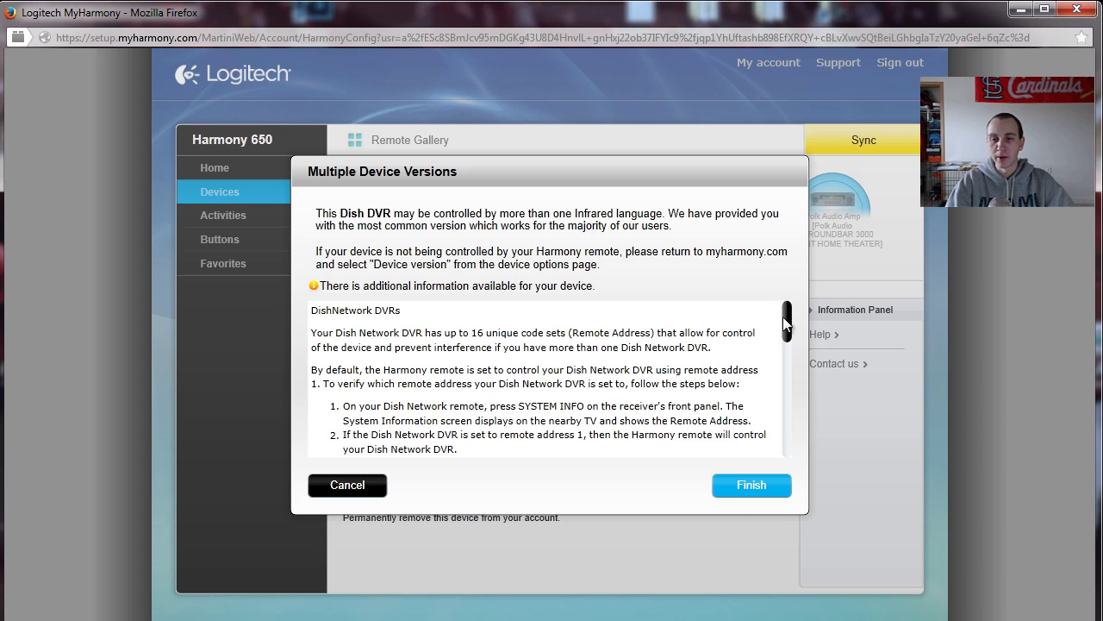
{"action": "left_click_drag", "start_coordinate": [790, 324], "coordinate": [791, 440]}
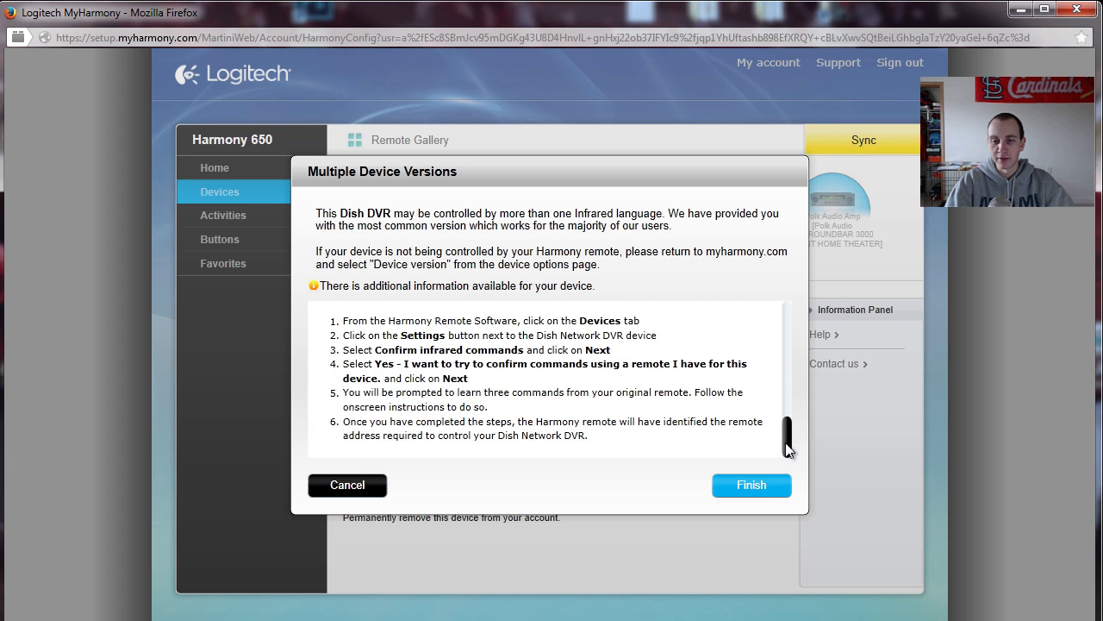
{"action": "left_click", "coordinate": [762, 498]}
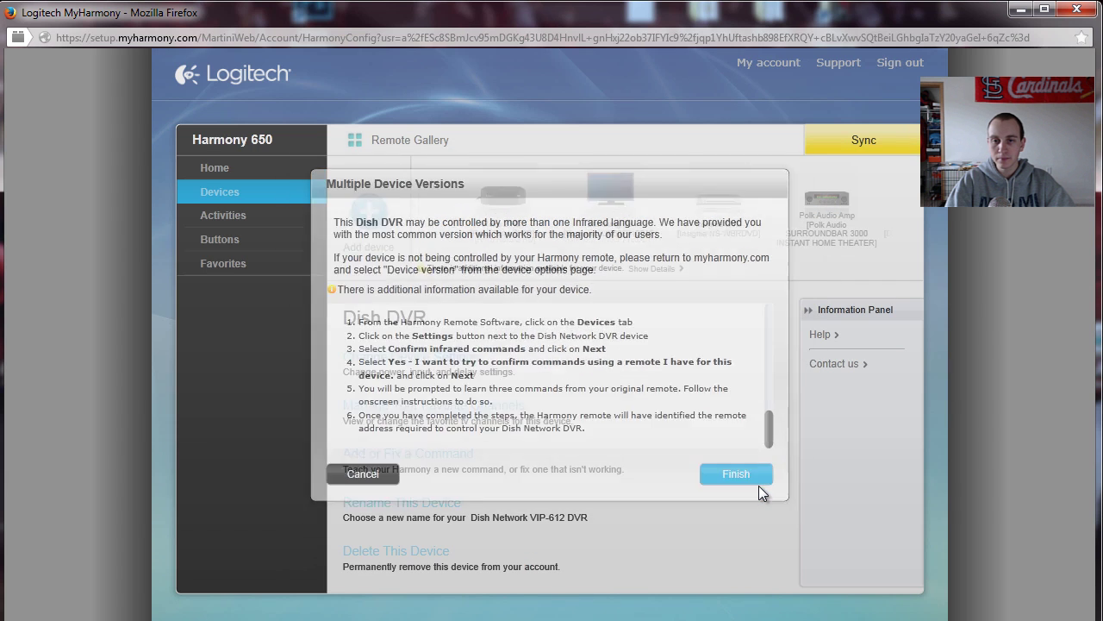
{"action": "left_click", "coordinate": [905, 209]}
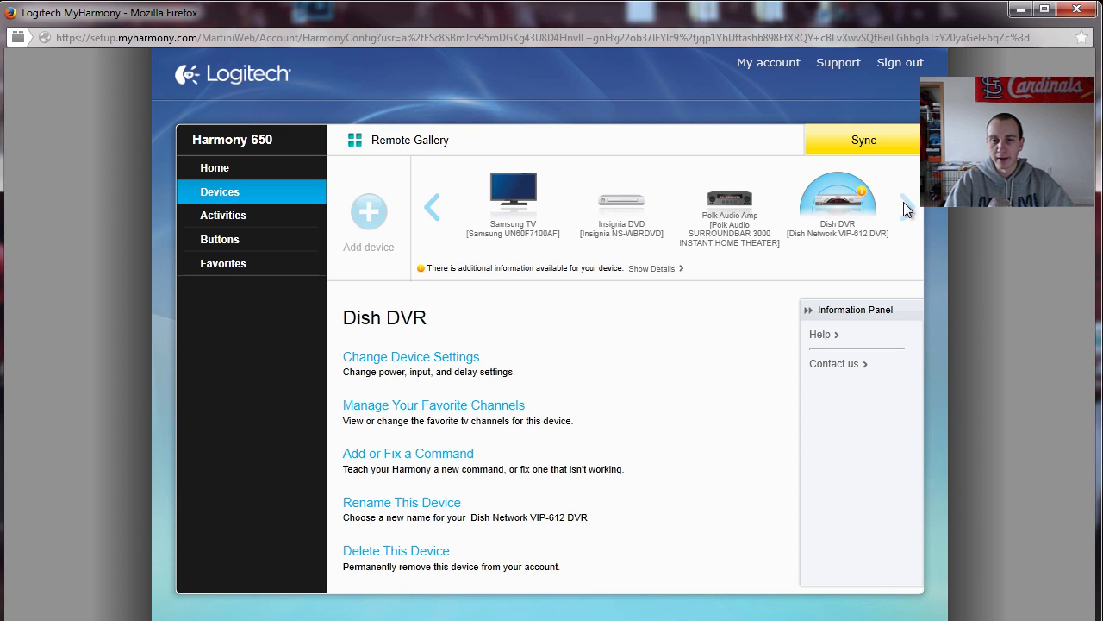
{"action": "left_click", "coordinate": [434, 209]}
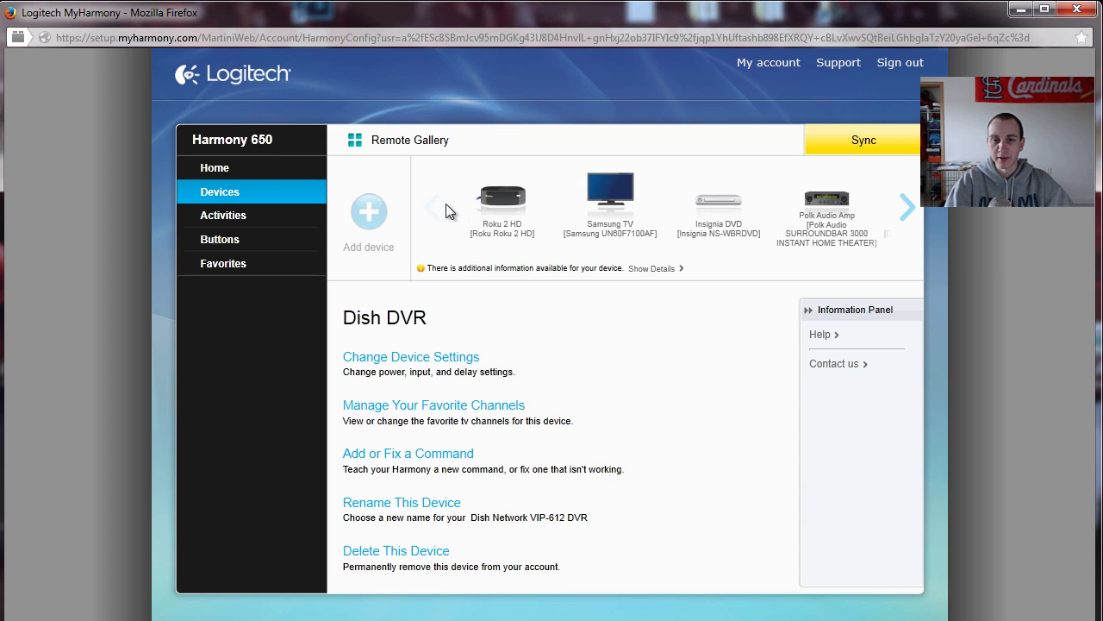
Start a new activity of the Watch TV type and keep Watch TV as its name
{"action": "left_click", "coordinate": [270, 217]}
{"action": "left_click", "coordinate": [352, 199]}
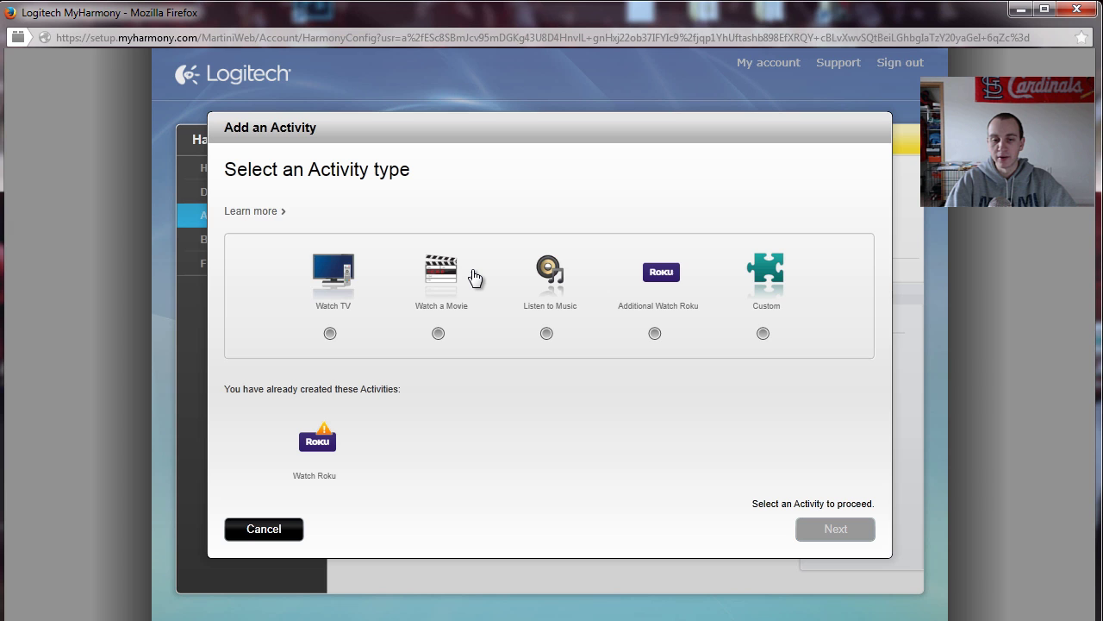
{"action": "left_click", "coordinate": [330, 333]}
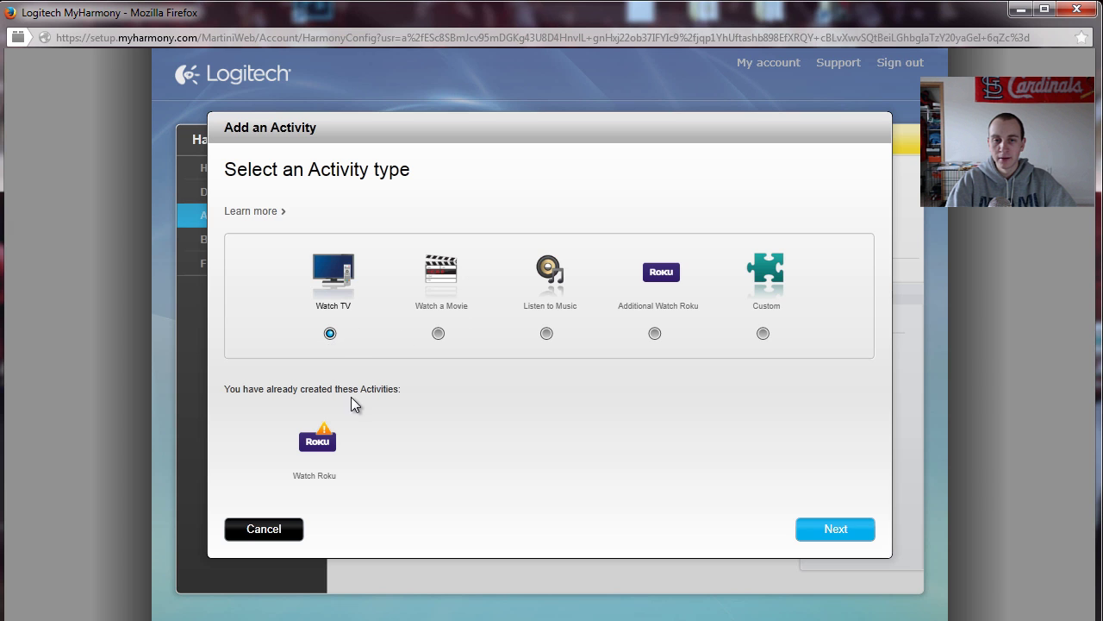
{"action": "left_click", "coordinate": [827, 533]}
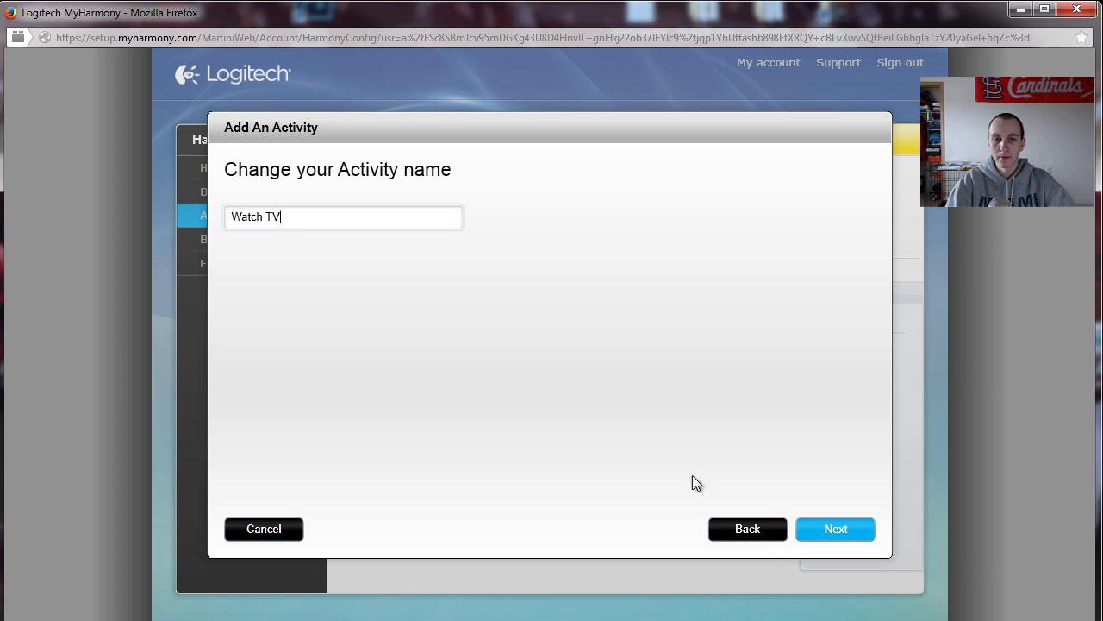
{"action": "left_click", "coordinate": [849, 535]}
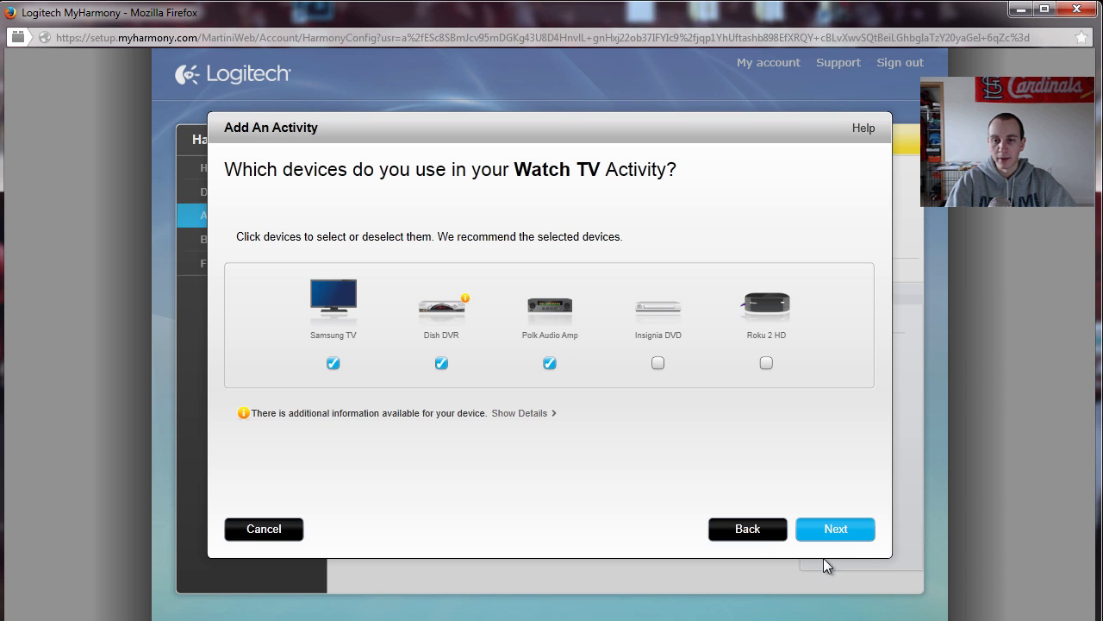
Accept the Samsung TV, Dish DVR and Polk Audio Amp for Watch TV, with the DVR changing channels and the amp controlling volume
{"action": "left_click", "coordinate": [836, 528]}
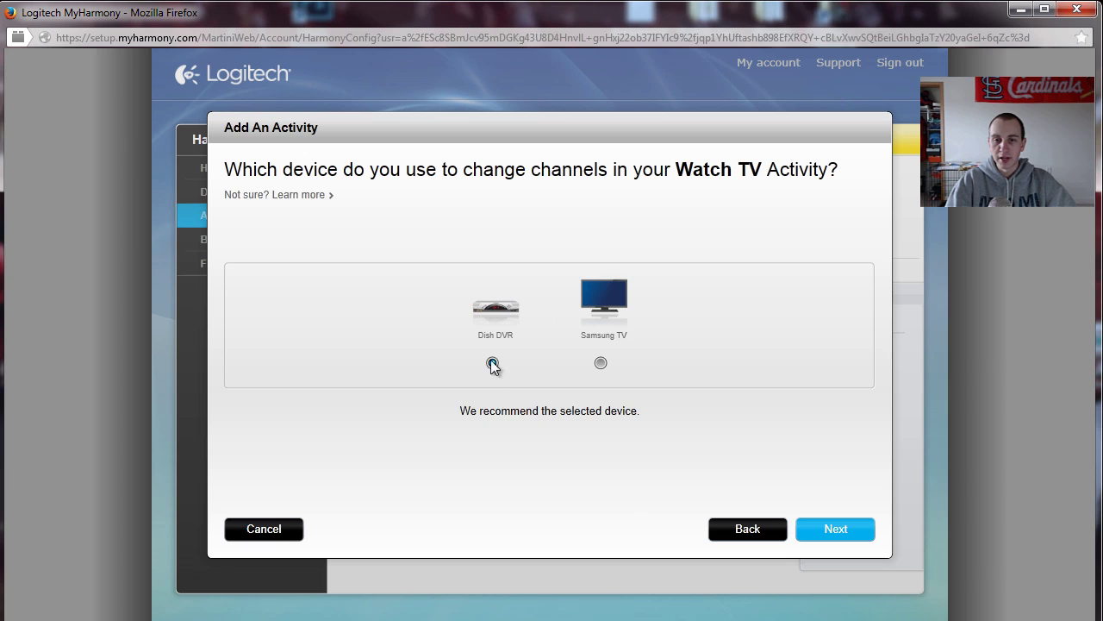
{"action": "left_click", "coordinate": [836, 533]}
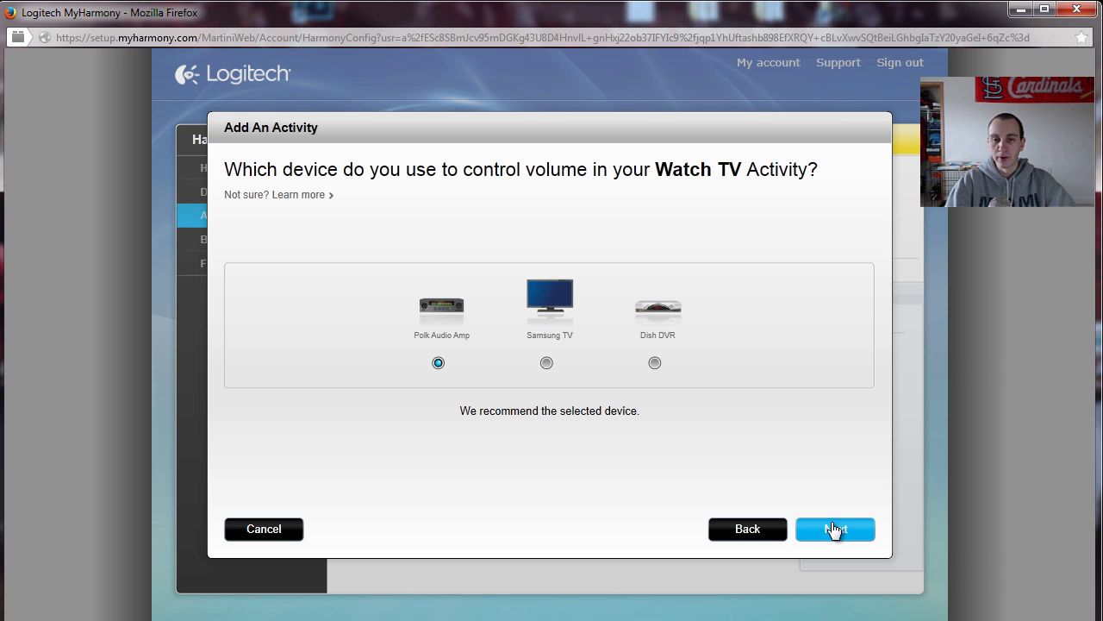
{"action": "left_click", "coordinate": [838, 534]}
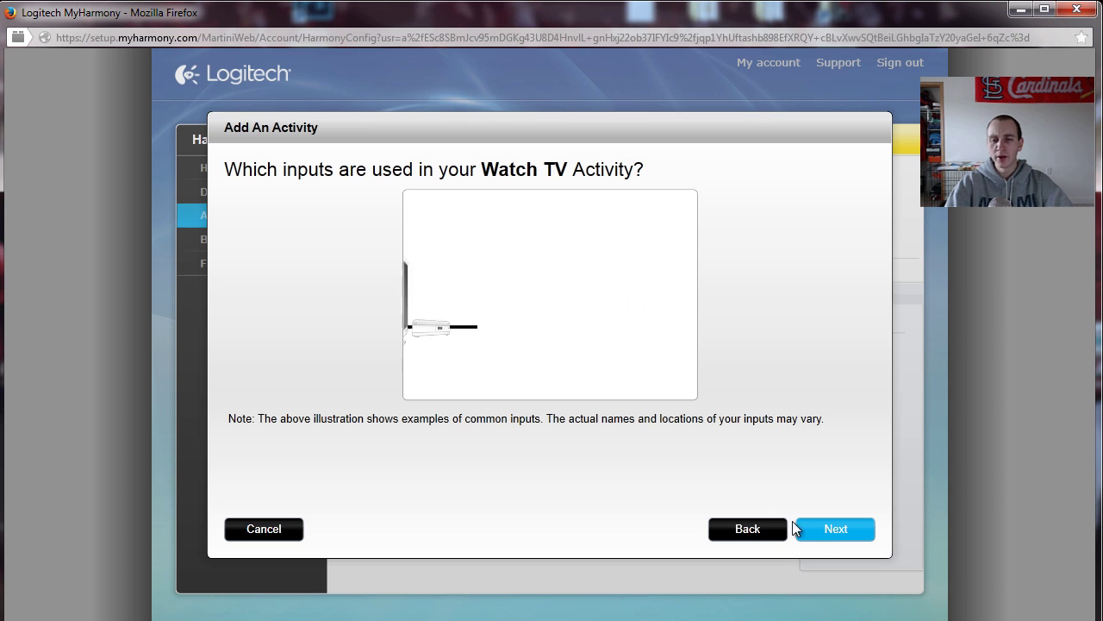
Set the Samsung TV input to HDMI 1/DVI and the Polk Audio Amp input to Source1, and finish the Watch TV activity
{"action": "left_click", "coordinate": [840, 538]}
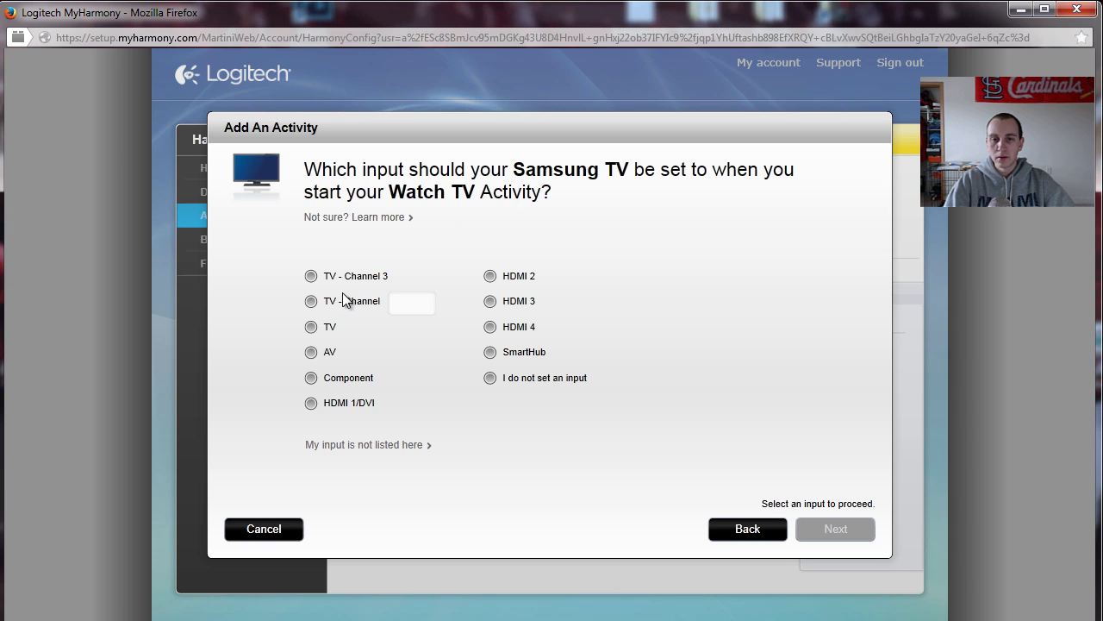
{"action": "left_click", "coordinate": [372, 406]}
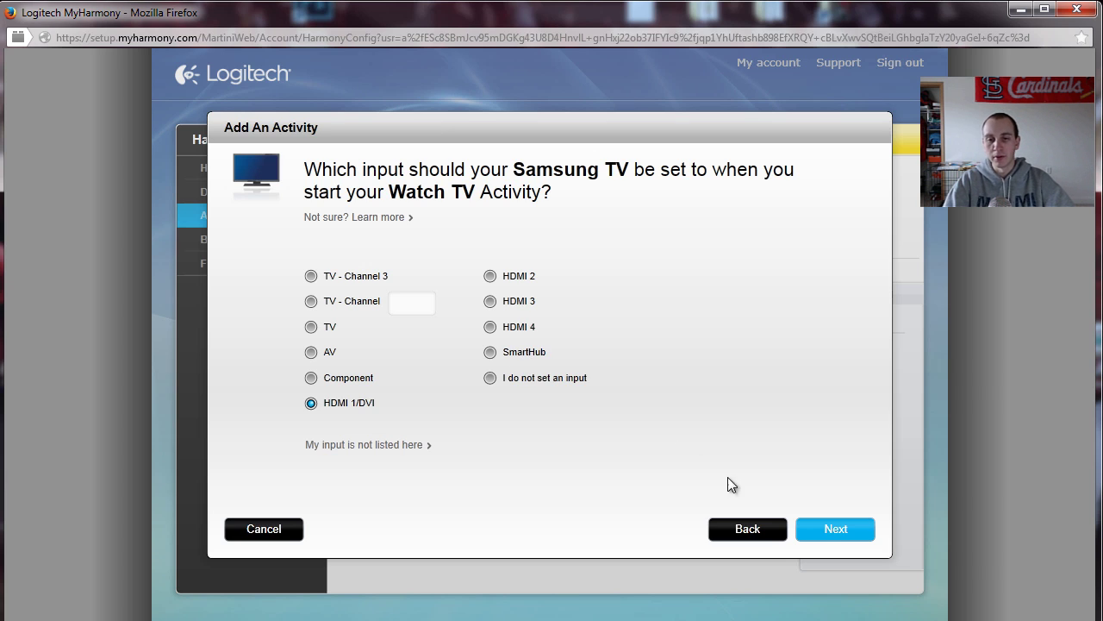
{"action": "left_click", "coordinate": [834, 530]}
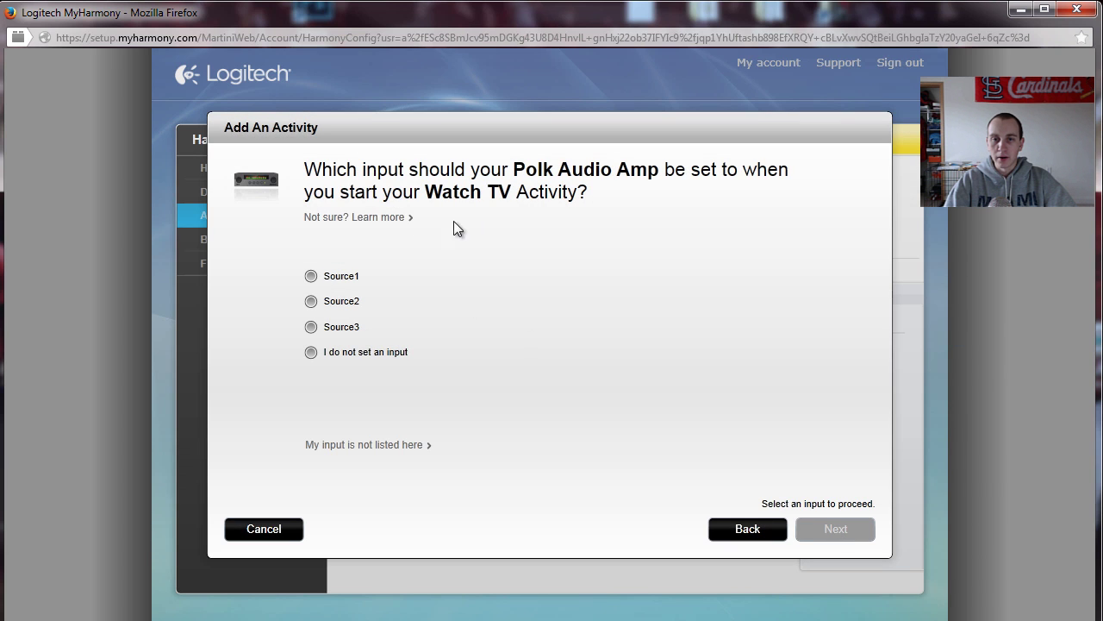
{"action": "left_click", "coordinate": [342, 277]}
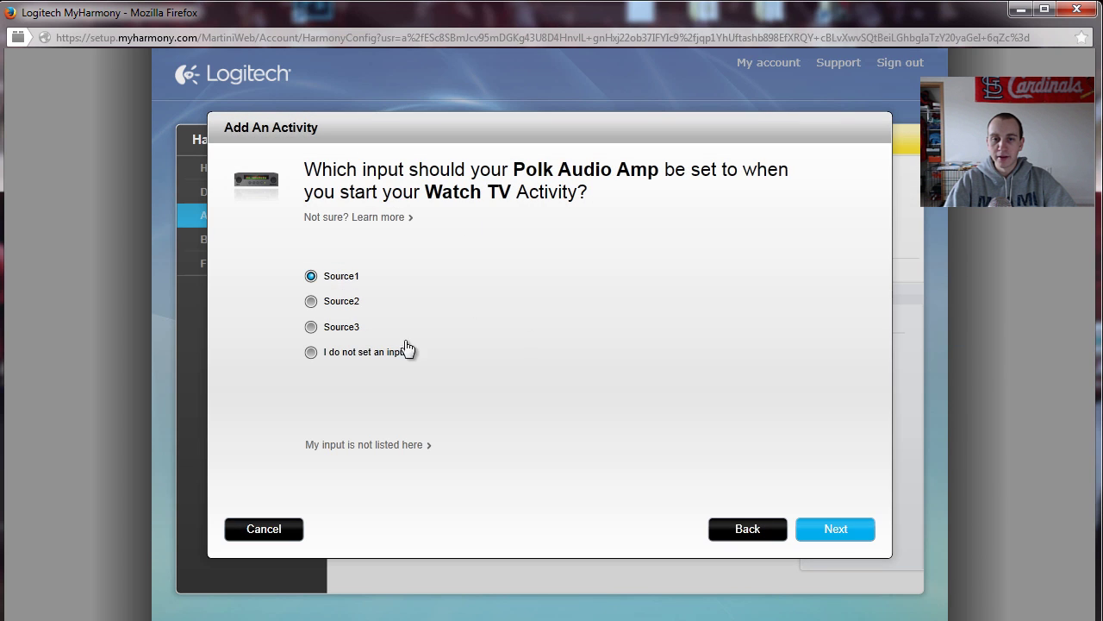
{"action": "left_click", "coordinate": [842, 532]}
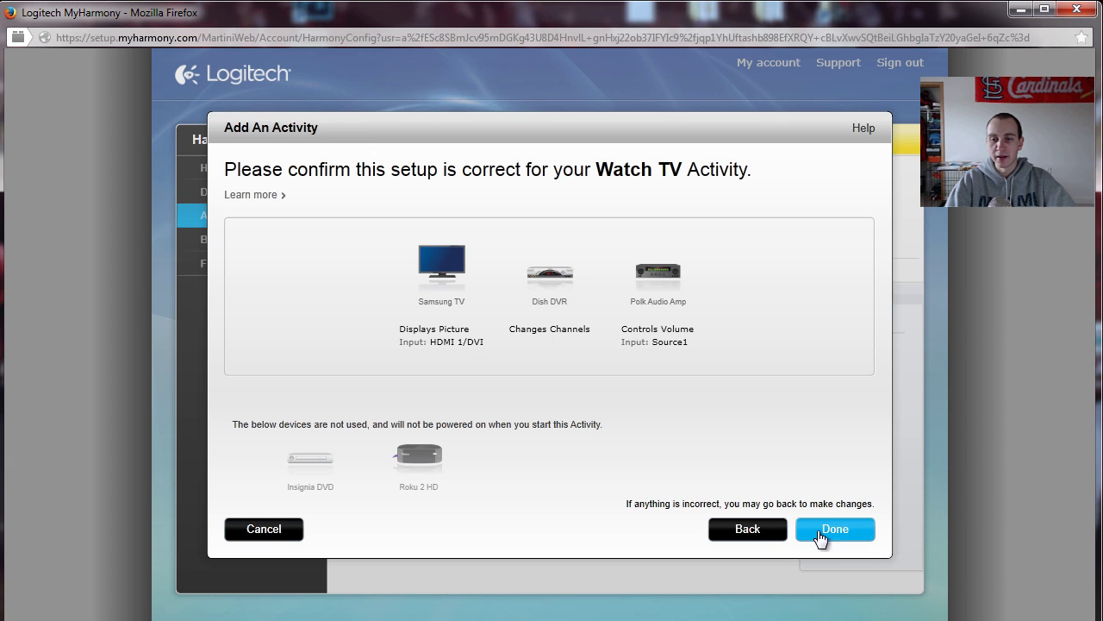
{"action": "left_click", "coordinate": [856, 532]}
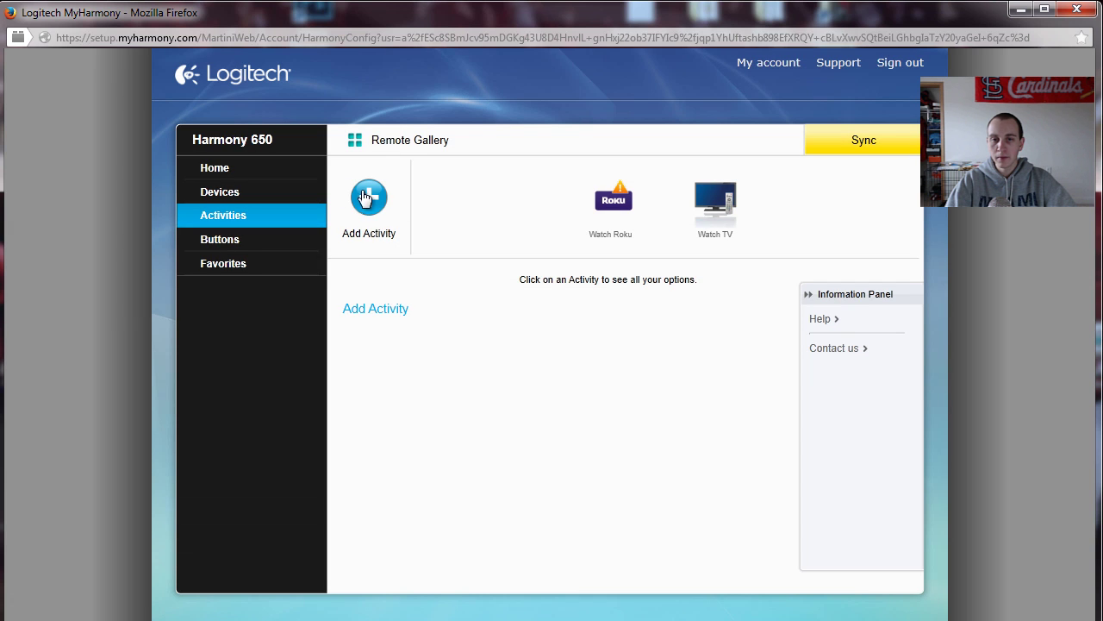
Delete the existing Watch Roku activity from the remote and confirm its removal
{"action": "left_click", "coordinate": [595, 210]}
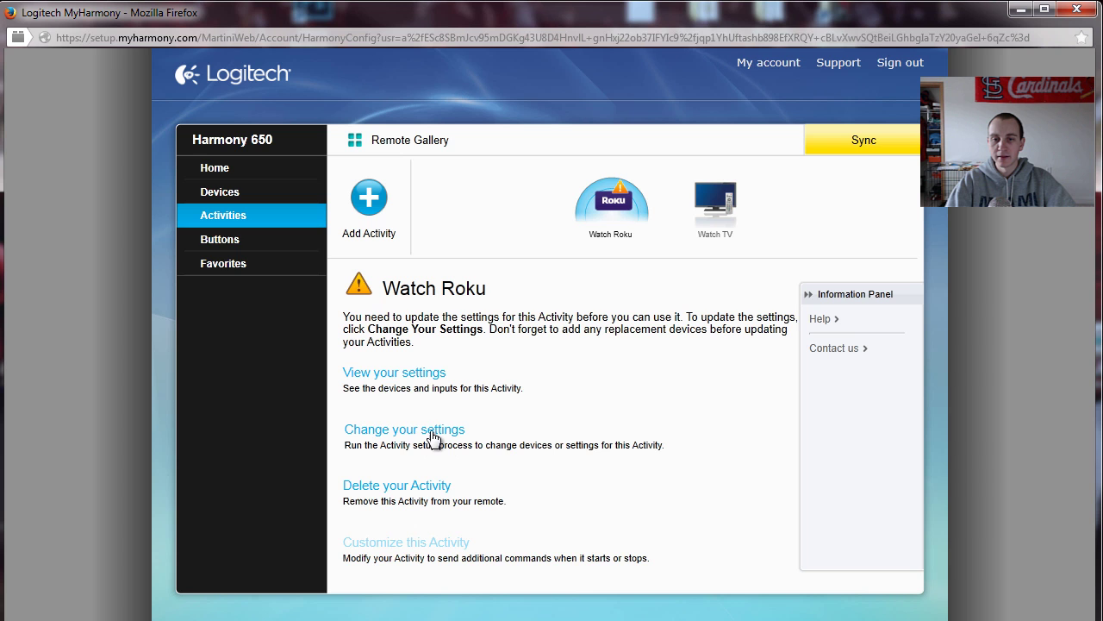
{"action": "left_click", "coordinate": [428, 488]}
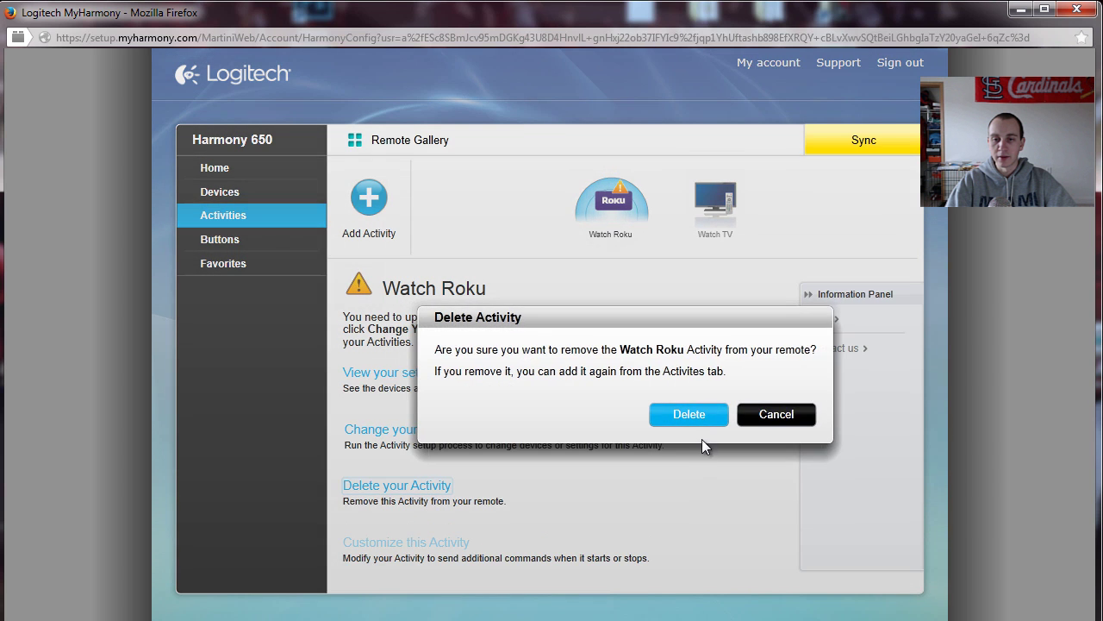
{"action": "left_click", "coordinate": [686, 417]}
Add a Watch Roku activity under its default name, accepting the Samsung TV, Polk Audio Amp and Roku 2 HD, with the amp controlling volume
{"action": "left_click", "coordinate": [369, 199]}
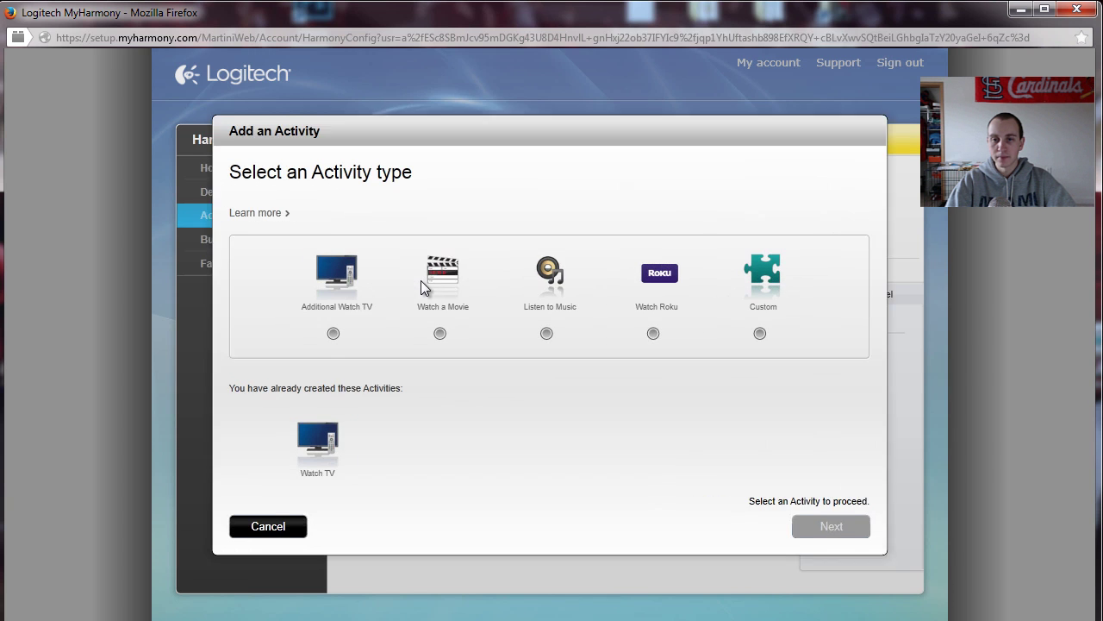
{"action": "left_click", "coordinate": [655, 333]}
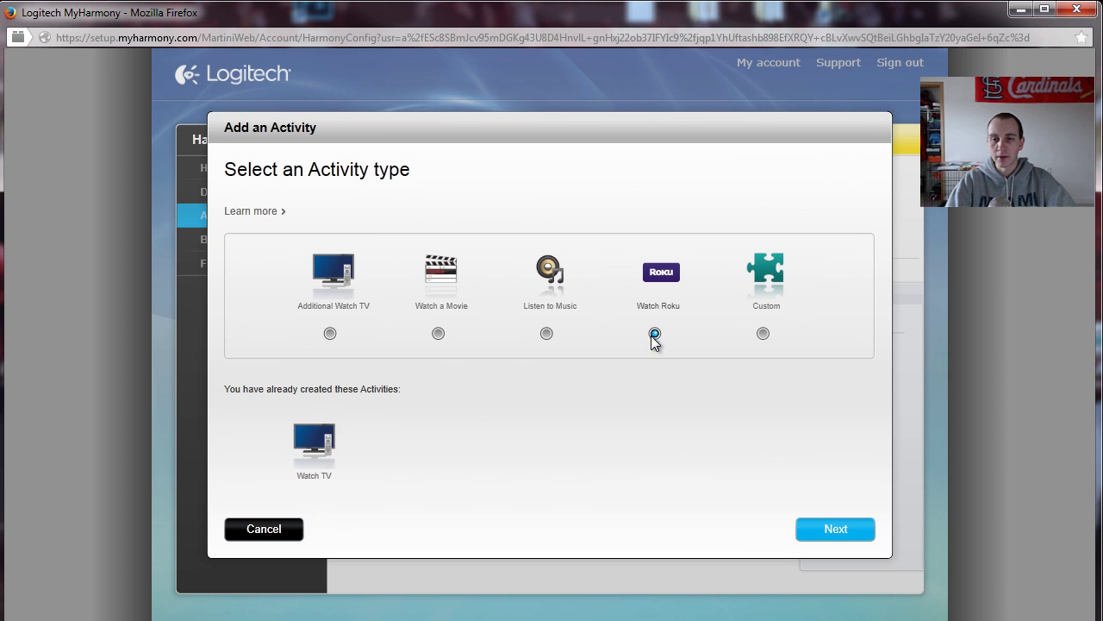
{"action": "left_click", "coordinate": [836, 529]}
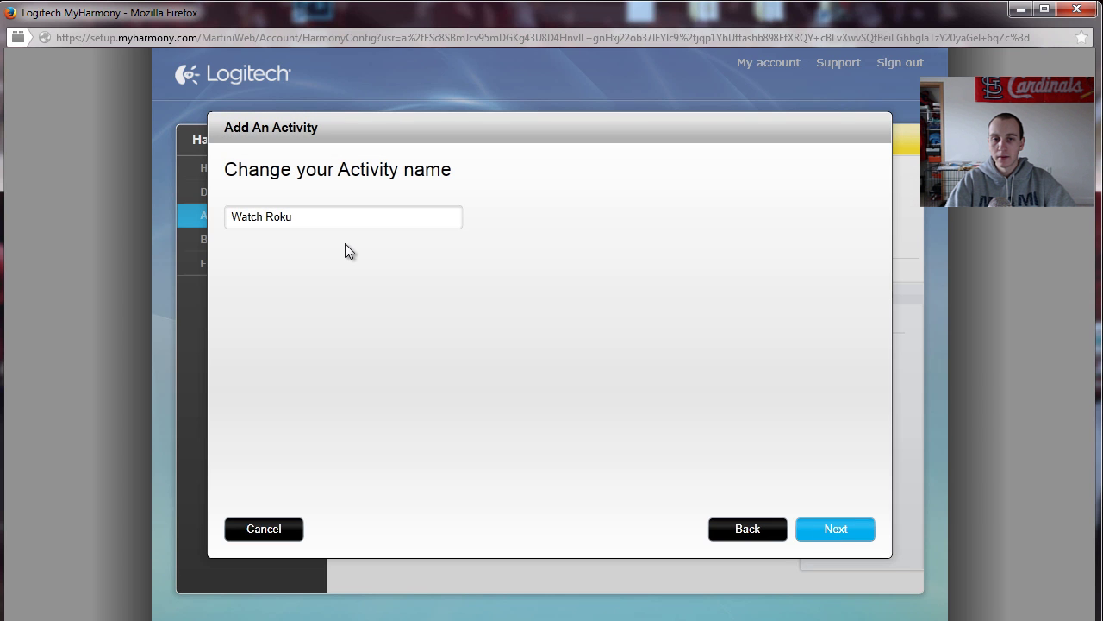
{"action": "left_click", "coordinate": [848, 530]}
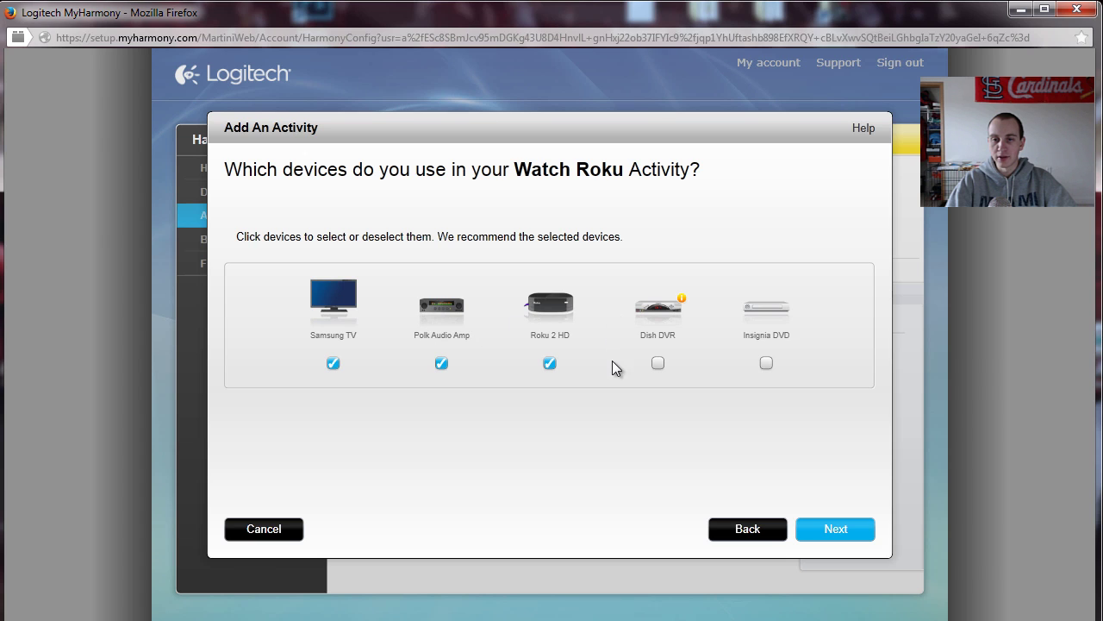
{"action": "left_click", "coordinate": [849, 536]}
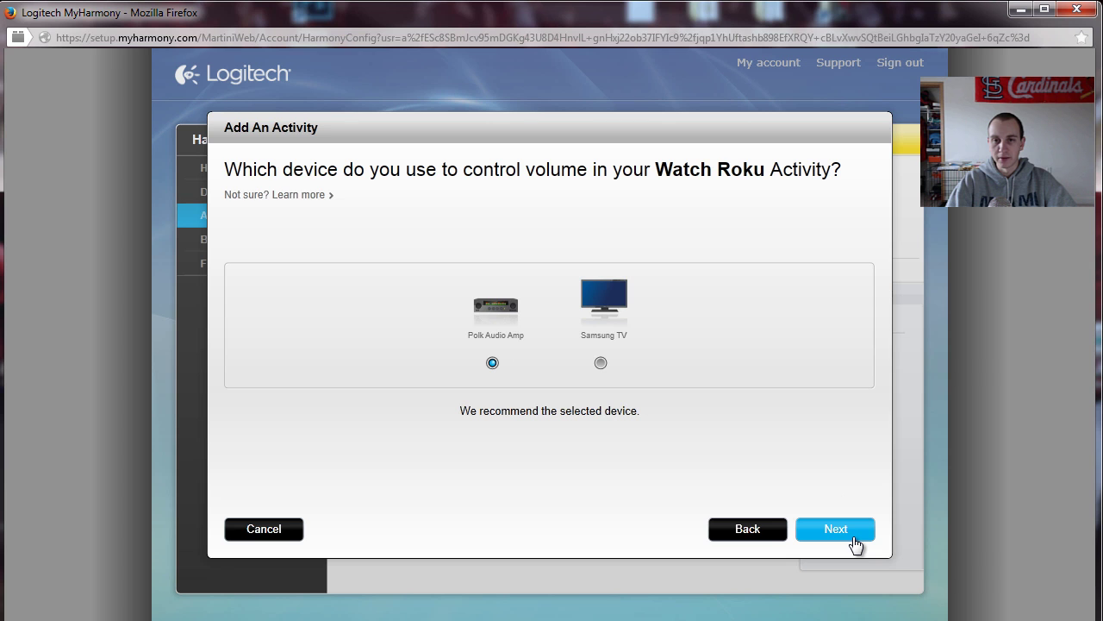
{"action": "left_click", "coordinate": [854, 530]}
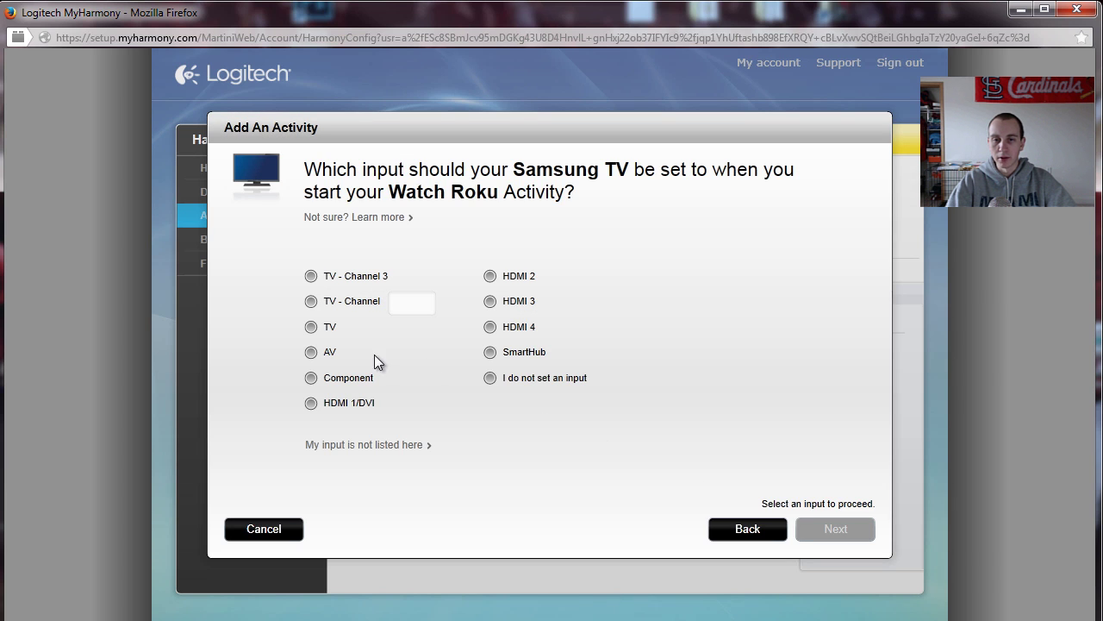
Set the Samsung TV input to HDMI 2 and the Polk Audio Amp input to Source1, and finish the Watch Roku activity
{"action": "left_click", "coordinate": [489, 277]}
{"action": "left_click", "coordinate": [832, 543]}
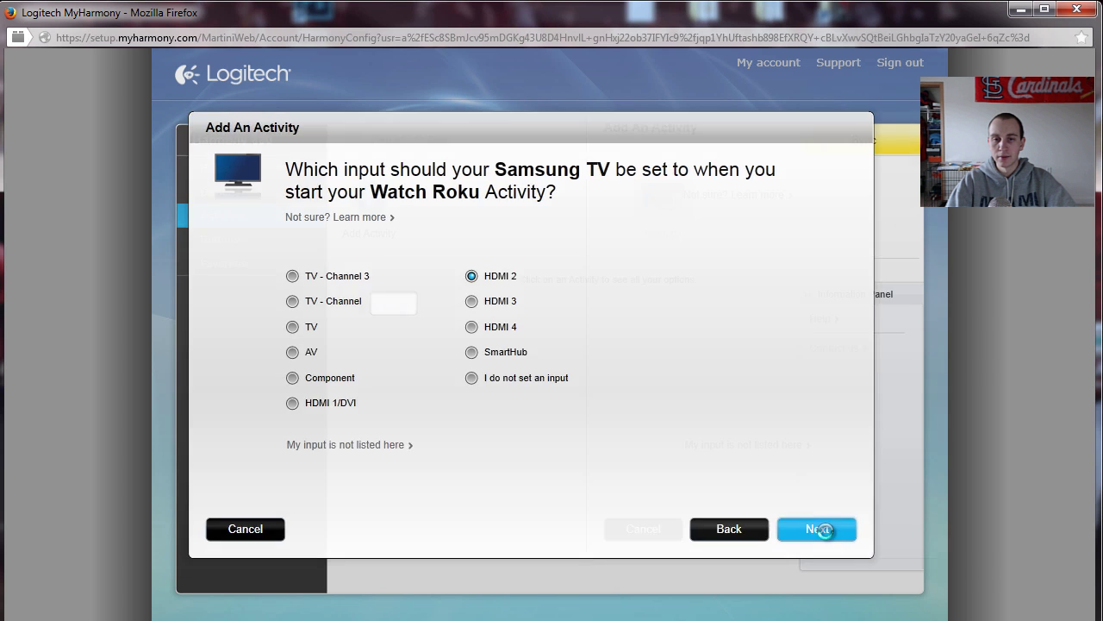
{"action": "left_click", "coordinate": [321, 284]}
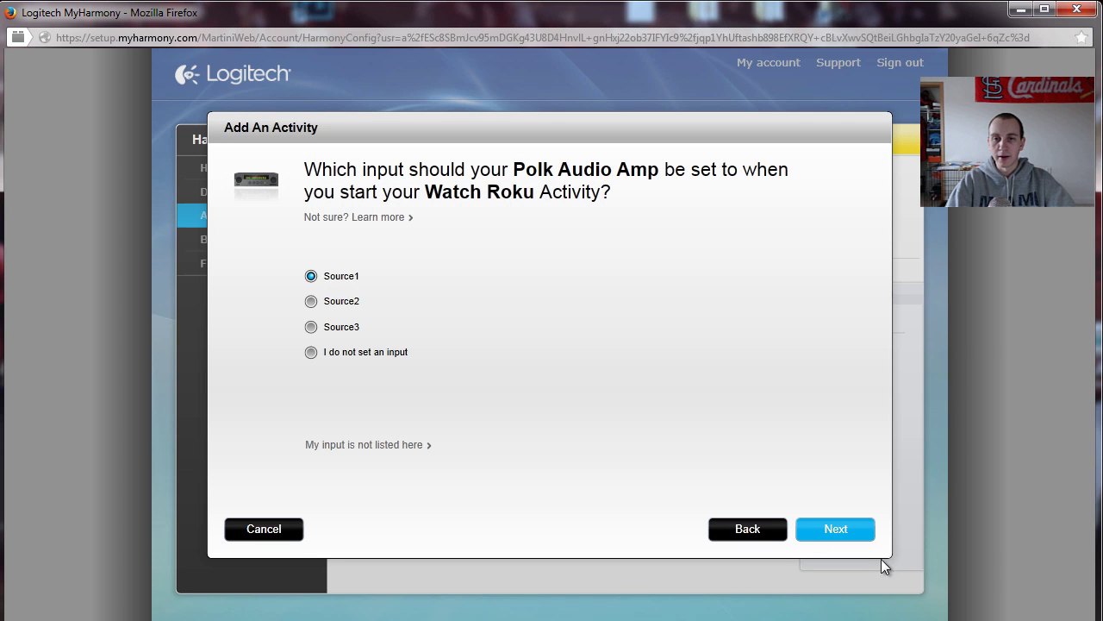
{"action": "left_click", "coordinate": [849, 534]}
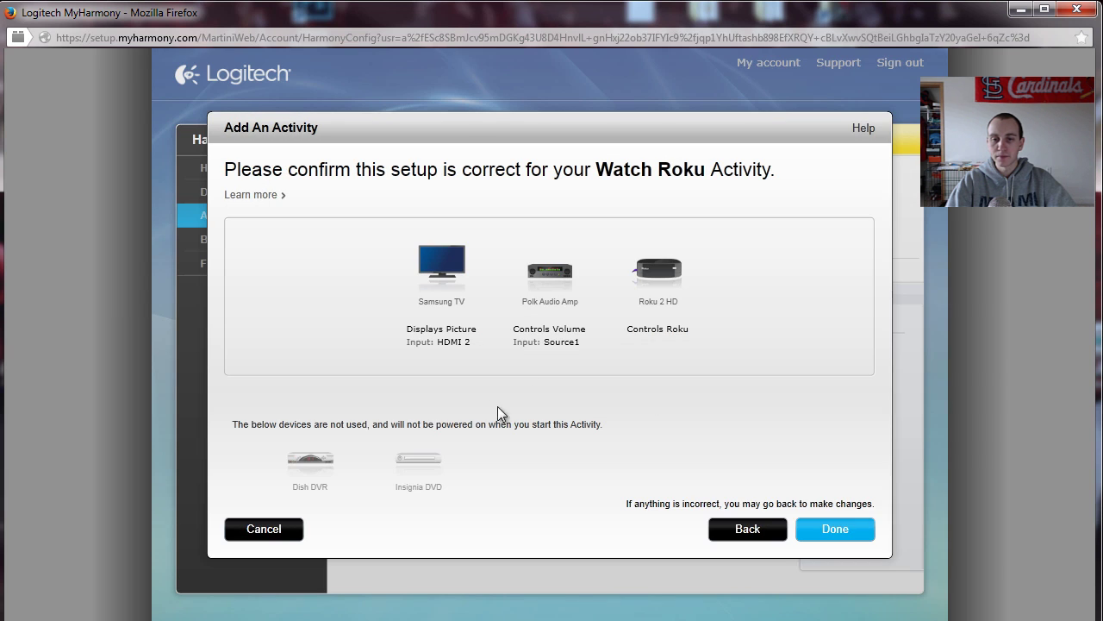
{"action": "left_click", "coordinate": [823, 539]}
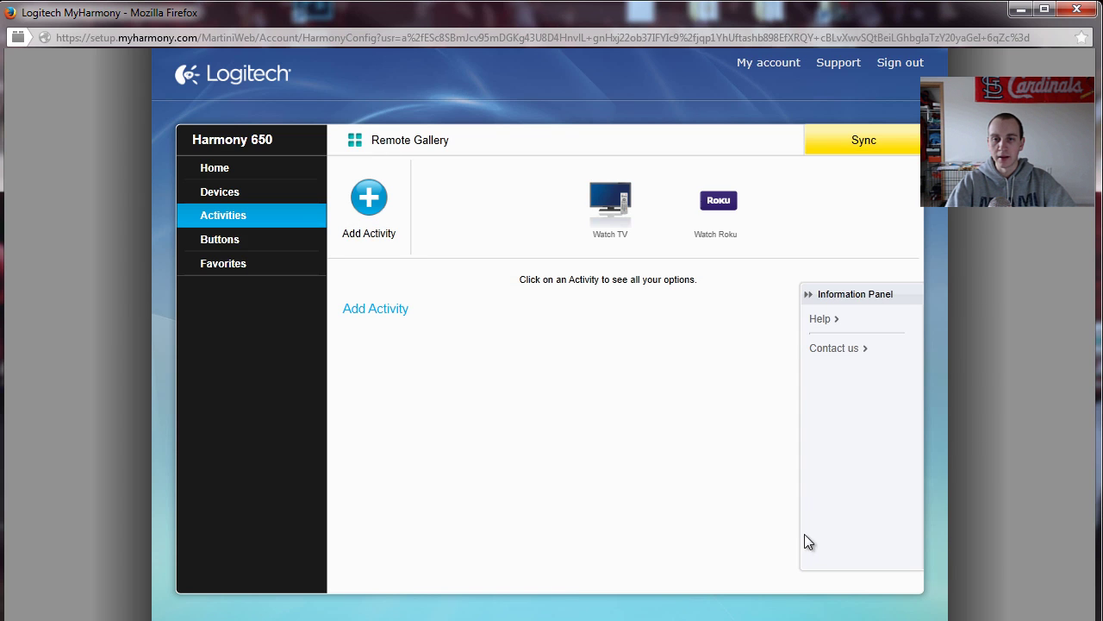
Start a new activity of the Watch a Movie type and name it Watch a DVD/Bluray
{"action": "left_click", "coordinate": [392, 202]}
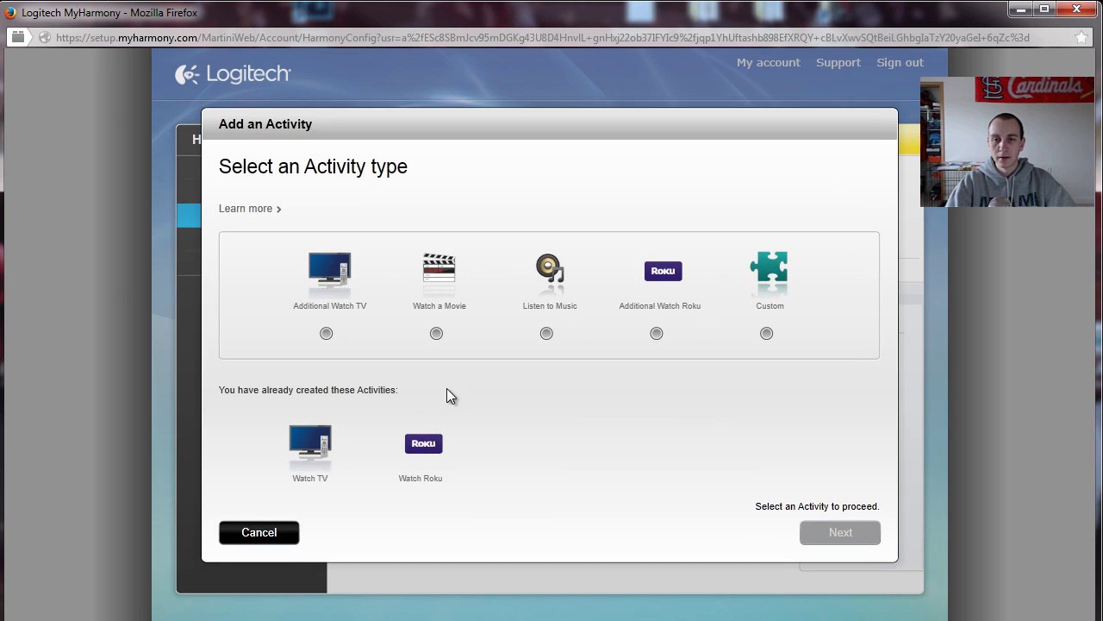
{"action": "left_click", "coordinate": [438, 334]}
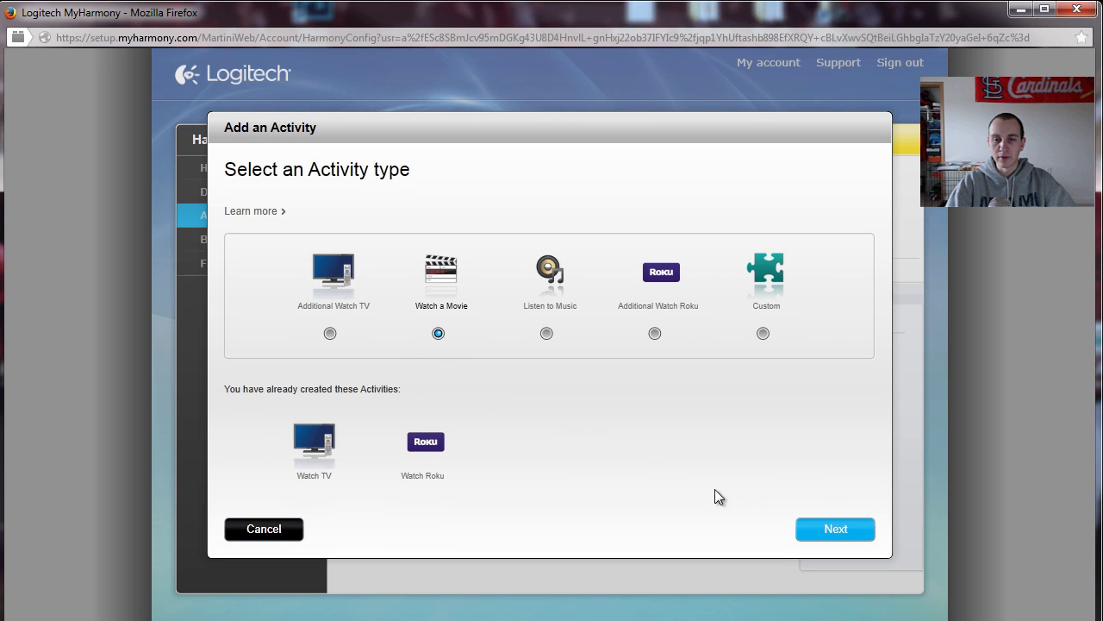
{"action": "left_click", "coordinate": [833, 531]}
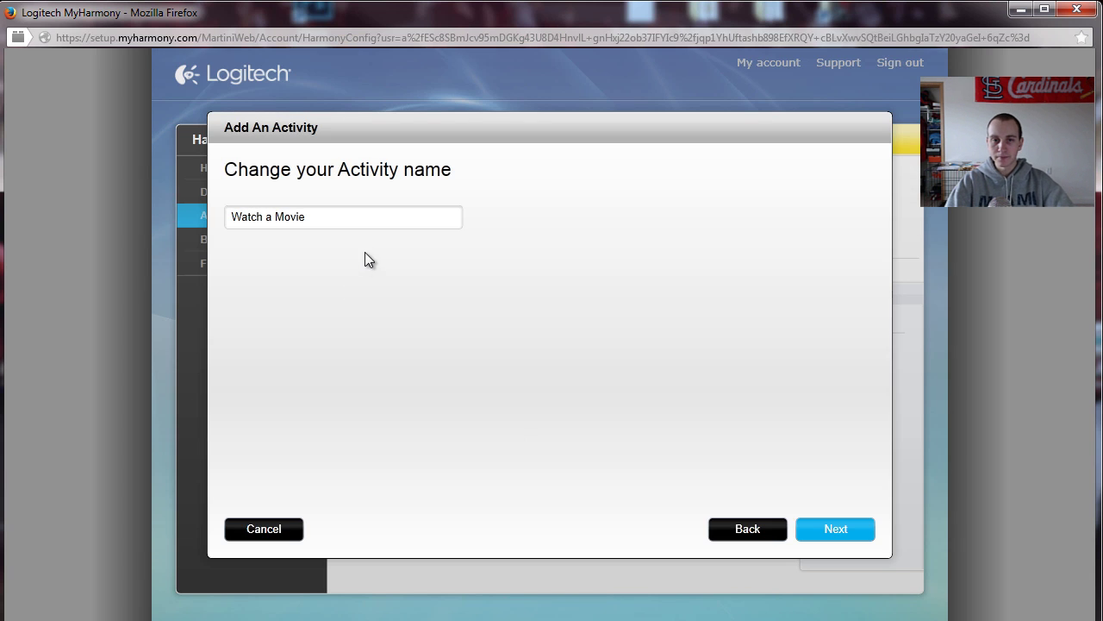
{"action": "left_click_drag", "start_coordinate": [307, 216], "coordinate": [273, 217]}
{"action": "key", "text": "BackSpace"}
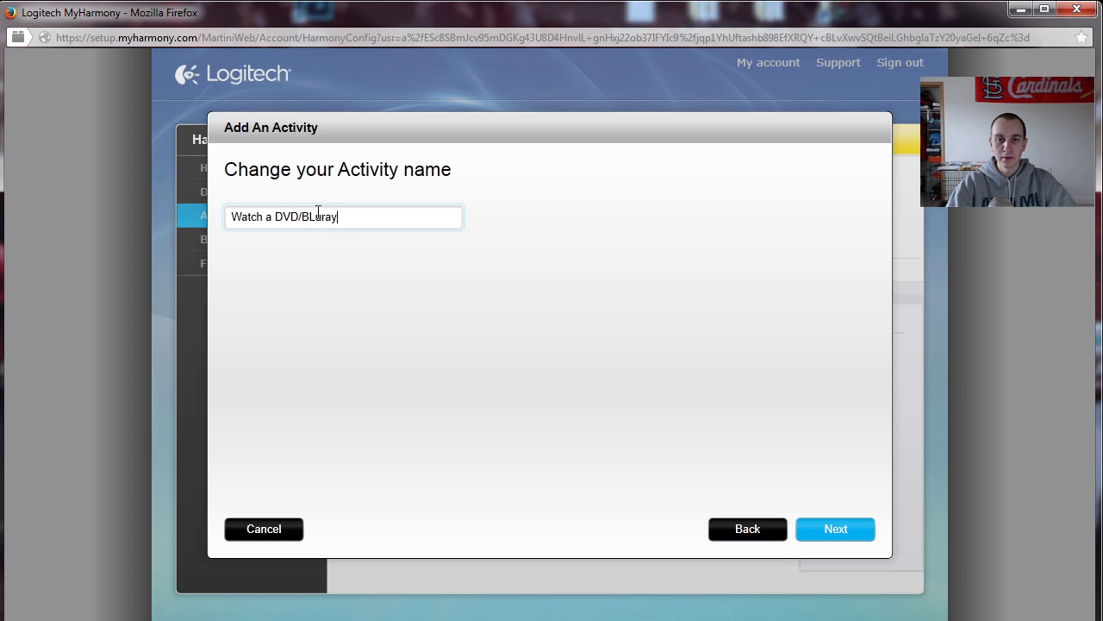
{"action": "key", "text": "BackSpace"}
{"action": "type", "text": "l"}
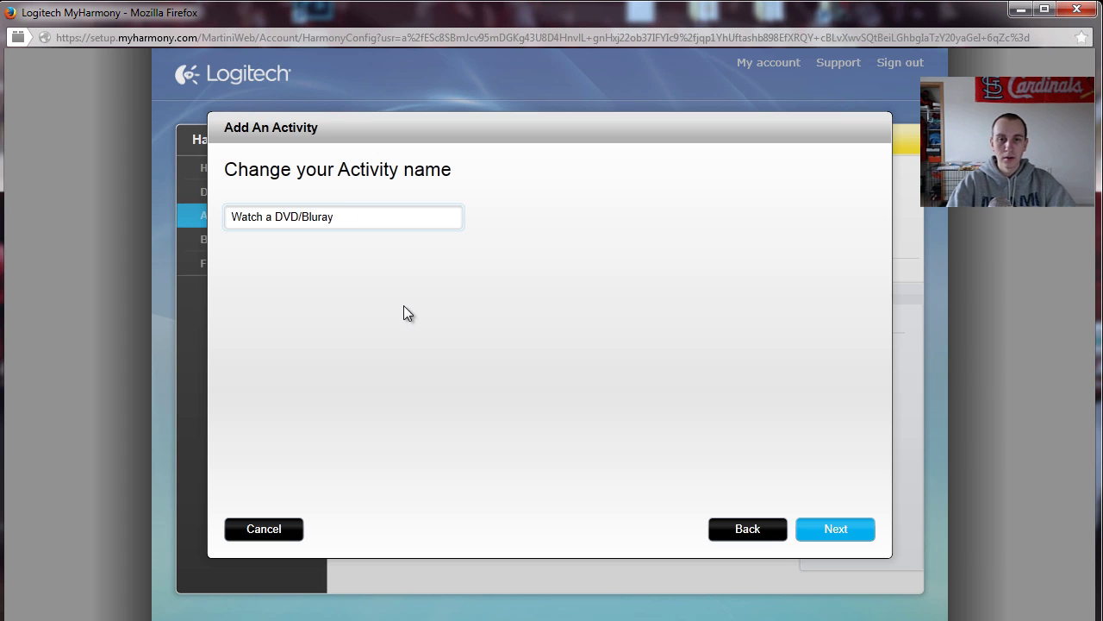
{"action": "left_click", "coordinate": [845, 534]}
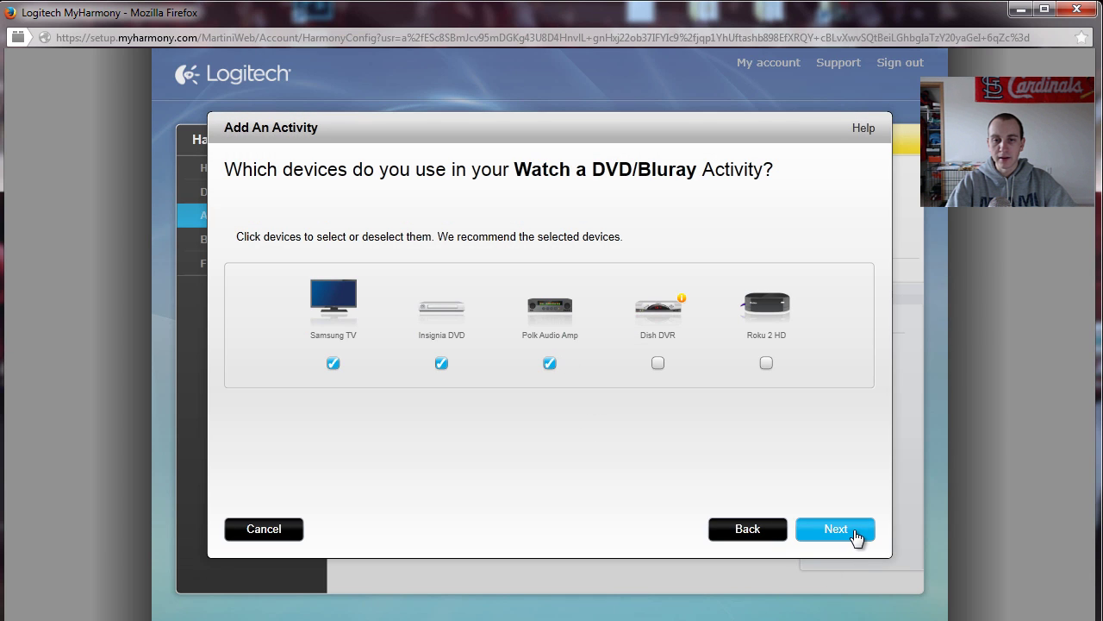
Finish Watch a DVD/Bluray with the Samsung TV on HDMI 3, the Insignia DVD, and the Polk Audio Amp on Source1 controlling volume
{"action": "left_click", "coordinate": [857, 536]}
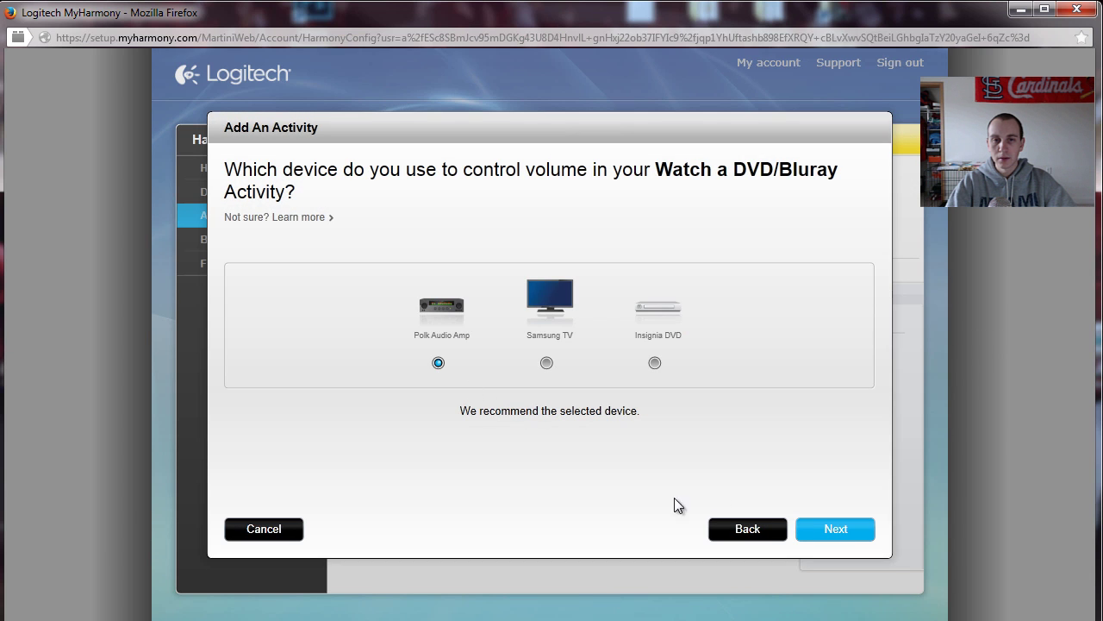
{"action": "left_click", "coordinate": [831, 530]}
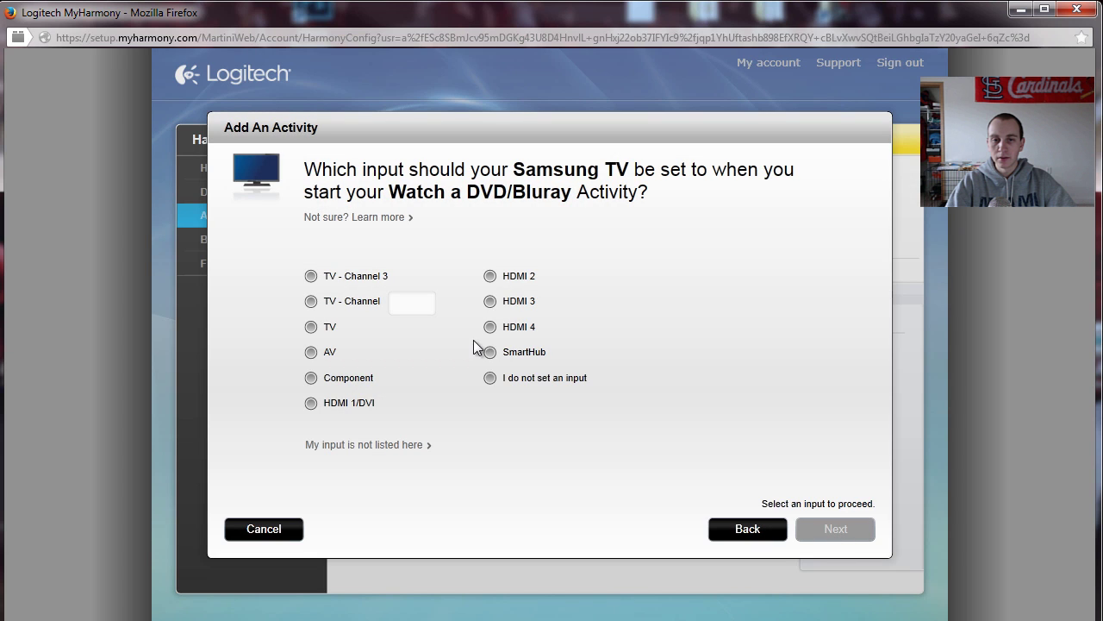
{"action": "left_click", "coordinate": [497, 307]}
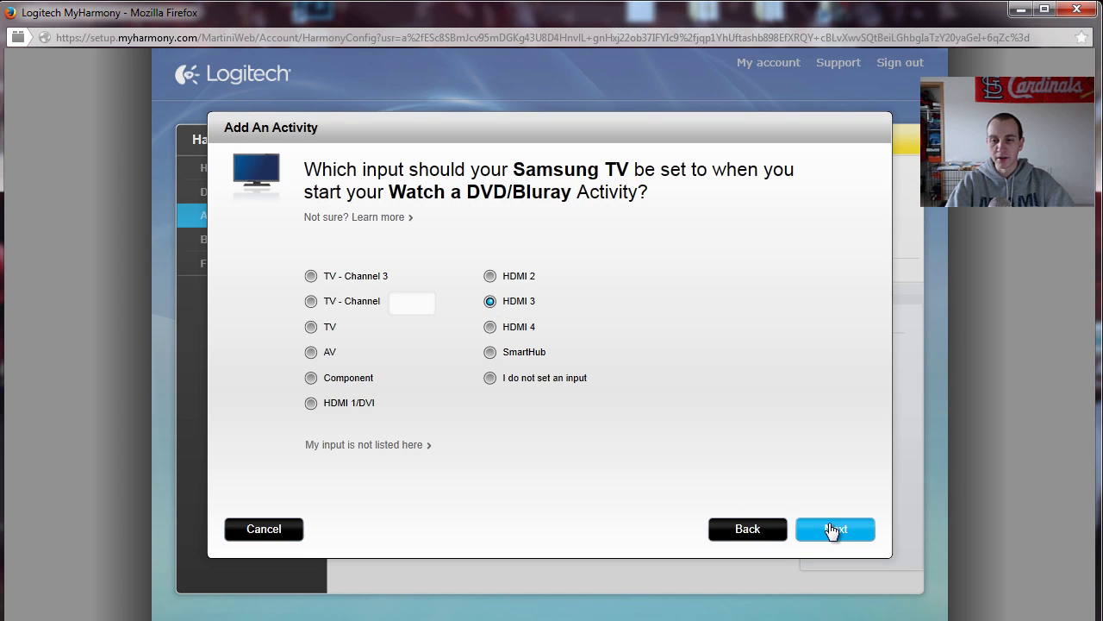
{"action": "left_click", "coordinate": [830, 525]}
{"action": "left_click", "coordinate": [310, 275]}
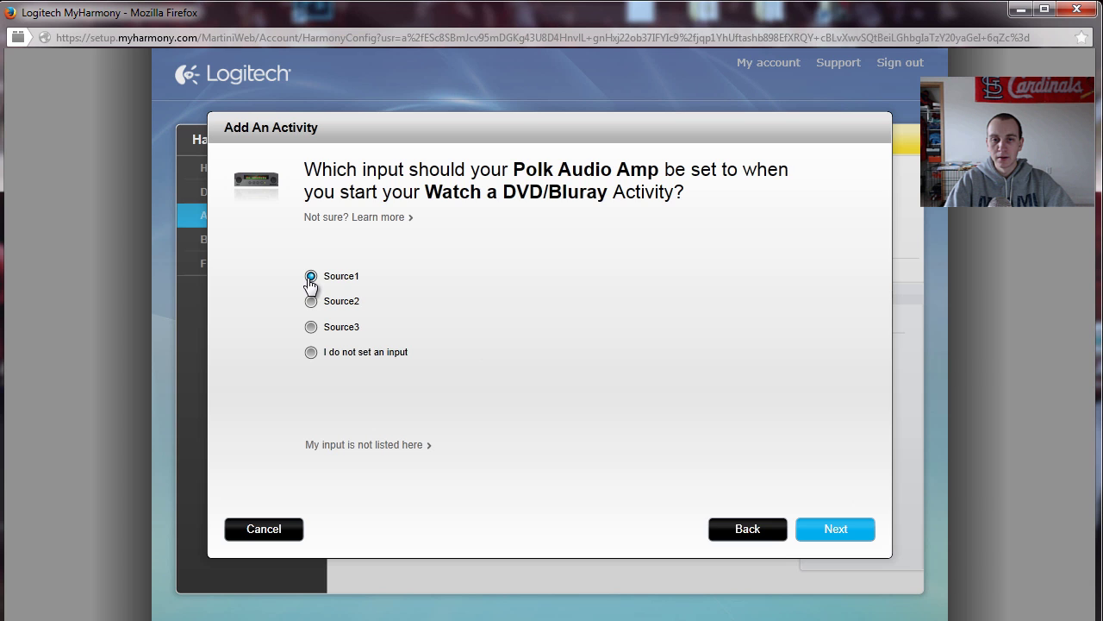
{"action": "left_click", "coordinate": [830, 531]}
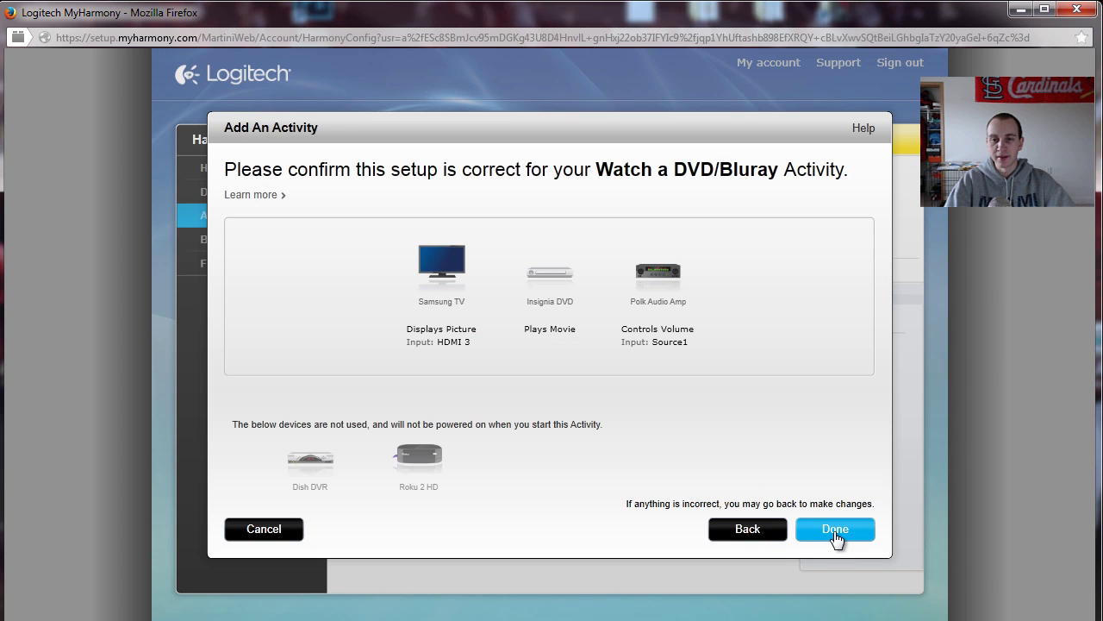
{"action": "left_click", "coordinate": [836, 533]}
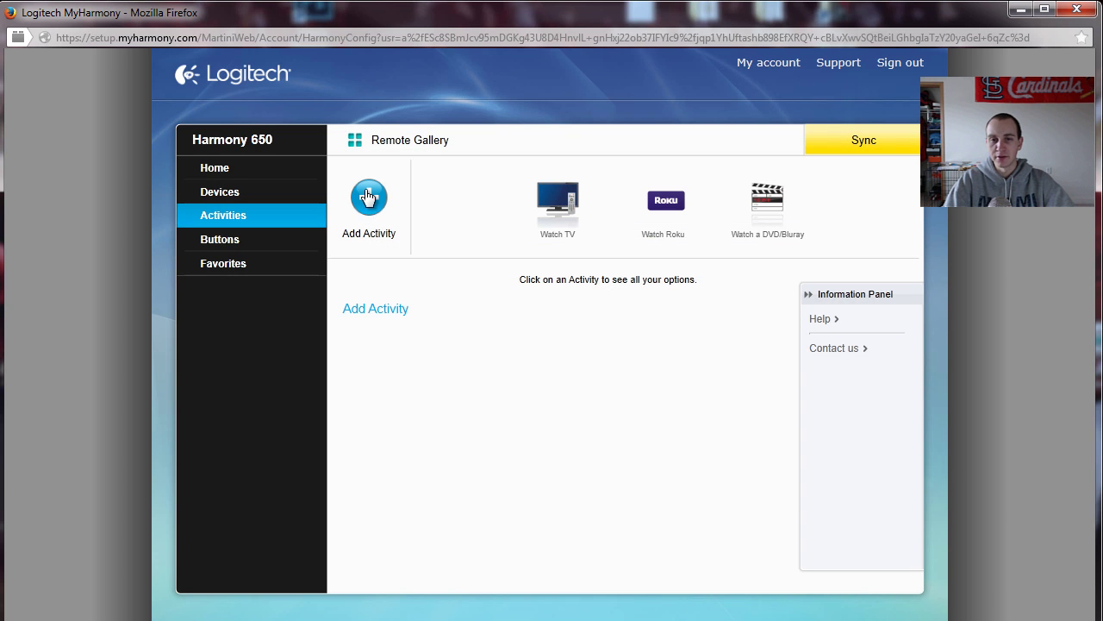
Start a new activity of the Custom type and name it Smarthub
{"action": "left_click", "coordinate": [365, 194]}
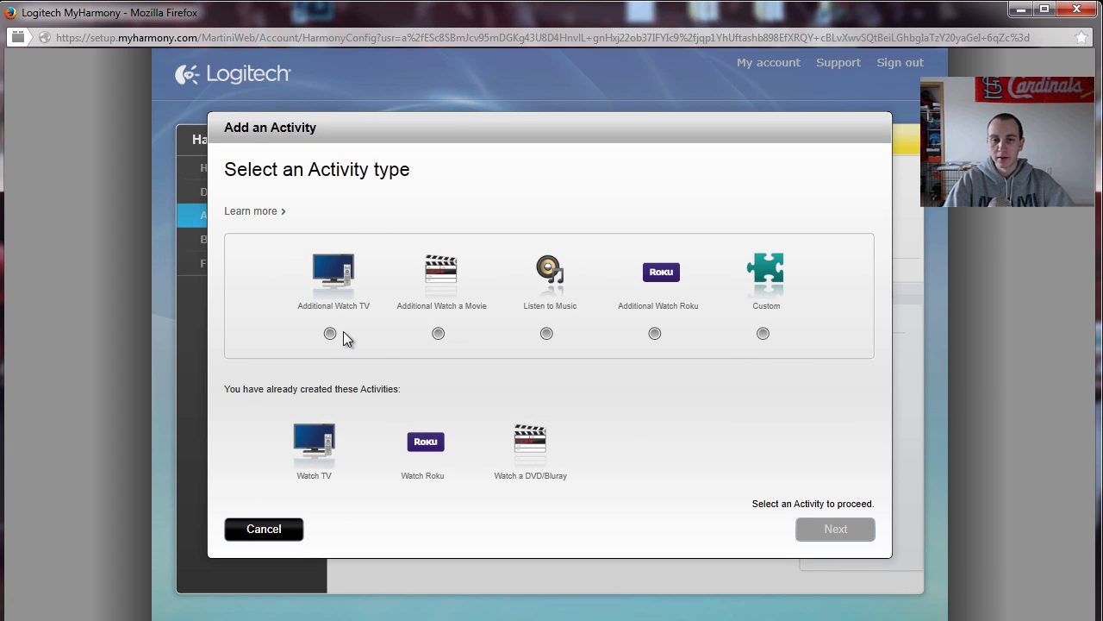
{"action": "left_click", "coordinate": [763, 333]}
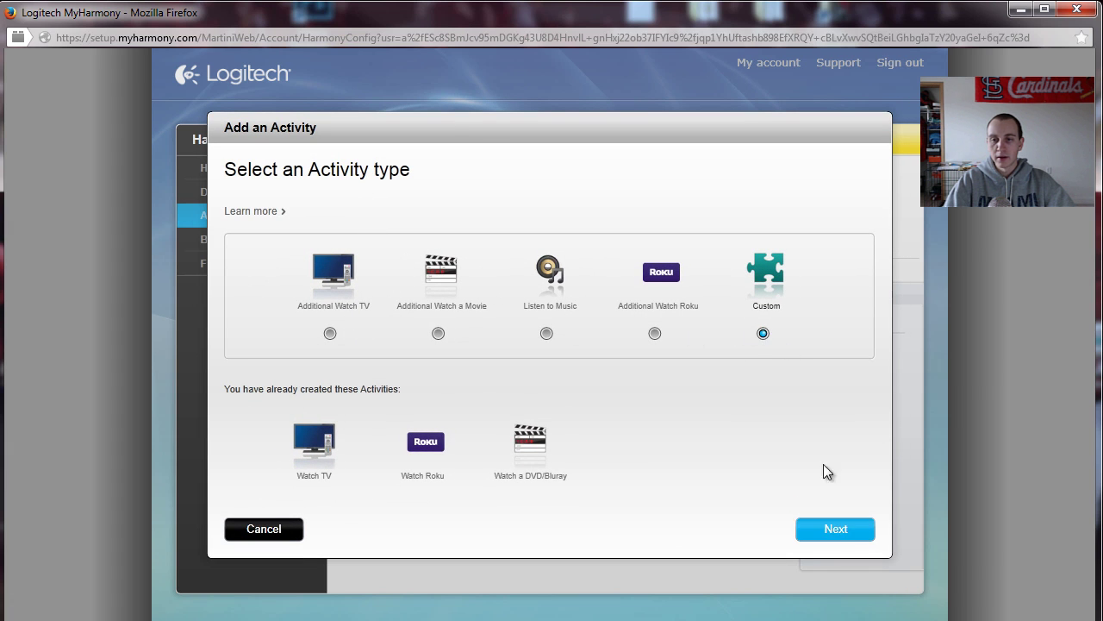
{"action": "left_click", "coordinate": [836, 529]}
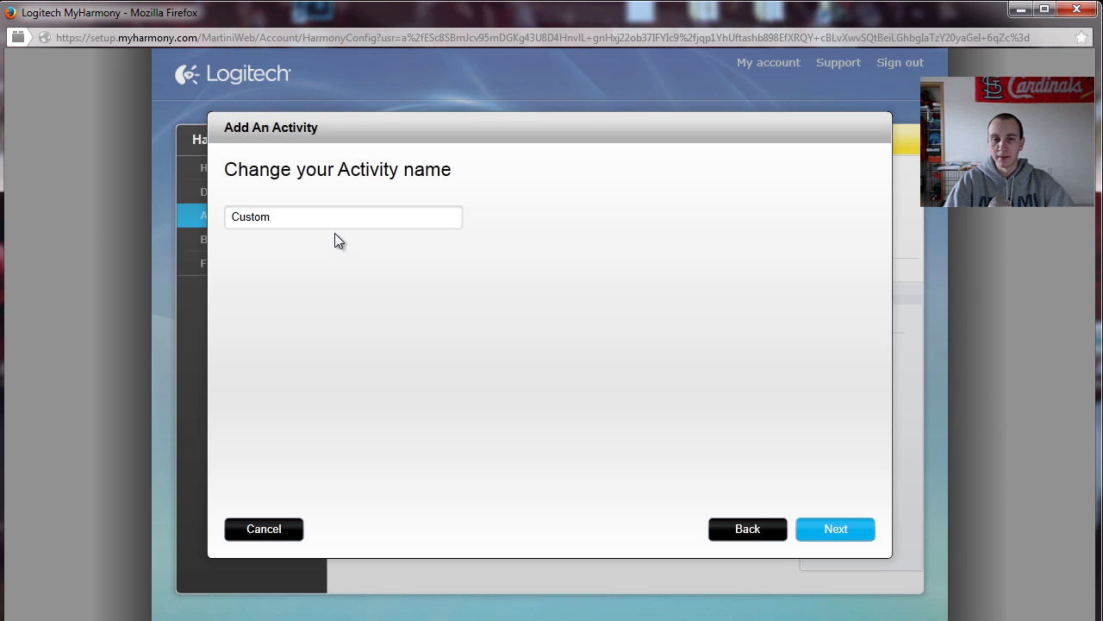
{"action": "type", "text": "Smarthub"}
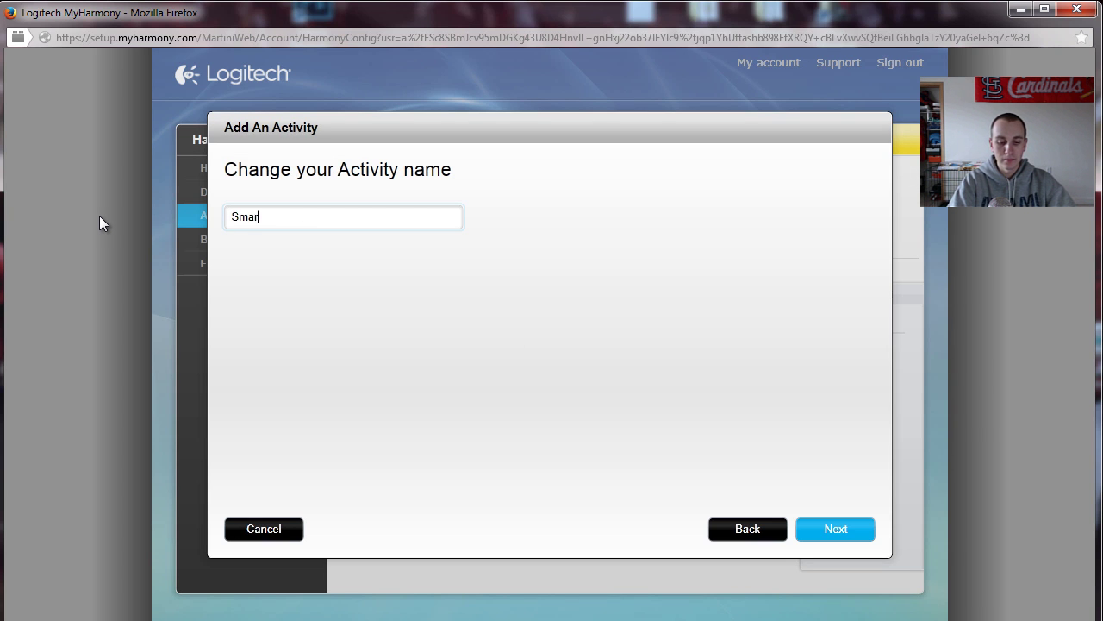
{"action": "left_click", "coordinate": [833, 535]}
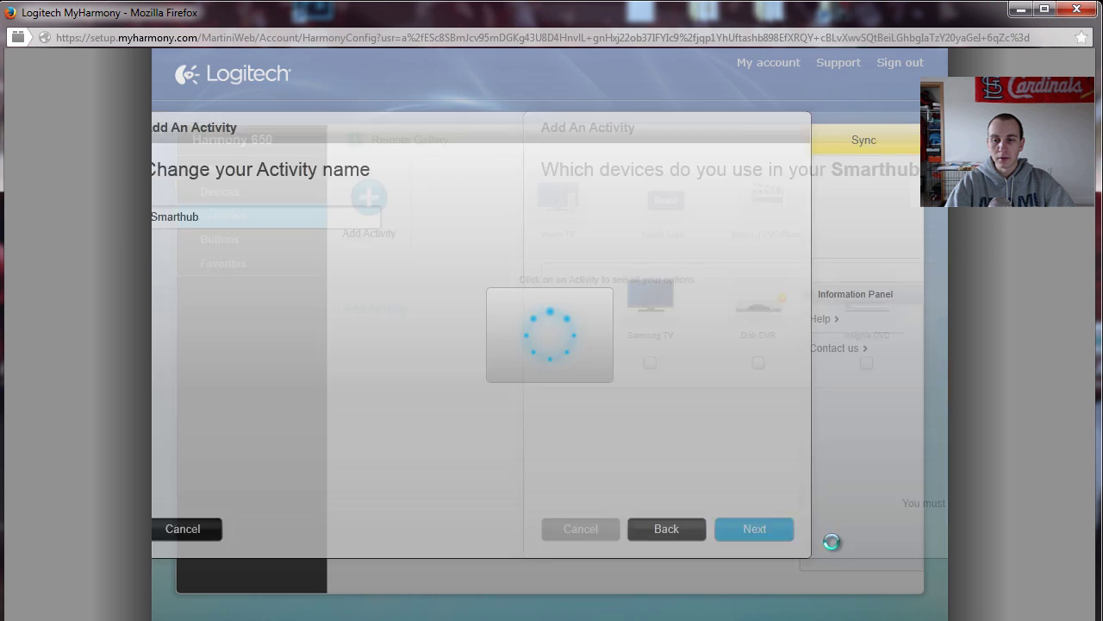
Include the Samsung TV and the Polk Audio Amp as the devices for the Smarthub activity
{"action": "left_click", "coordinate": [332, 363]}
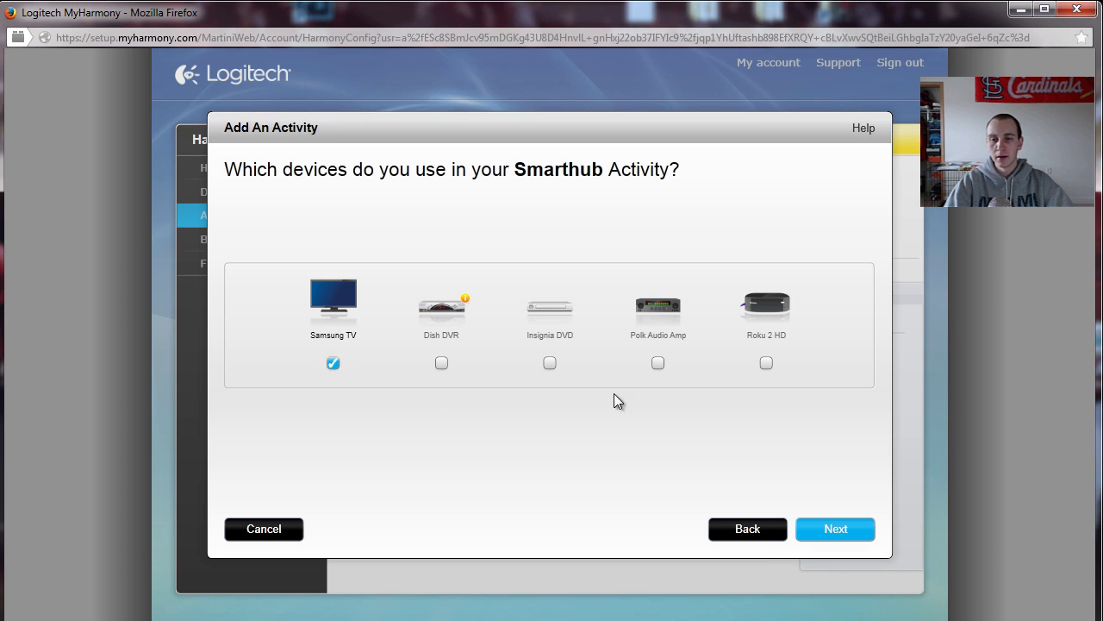
{"action": "left_click", "coordinate": [659, 363]}
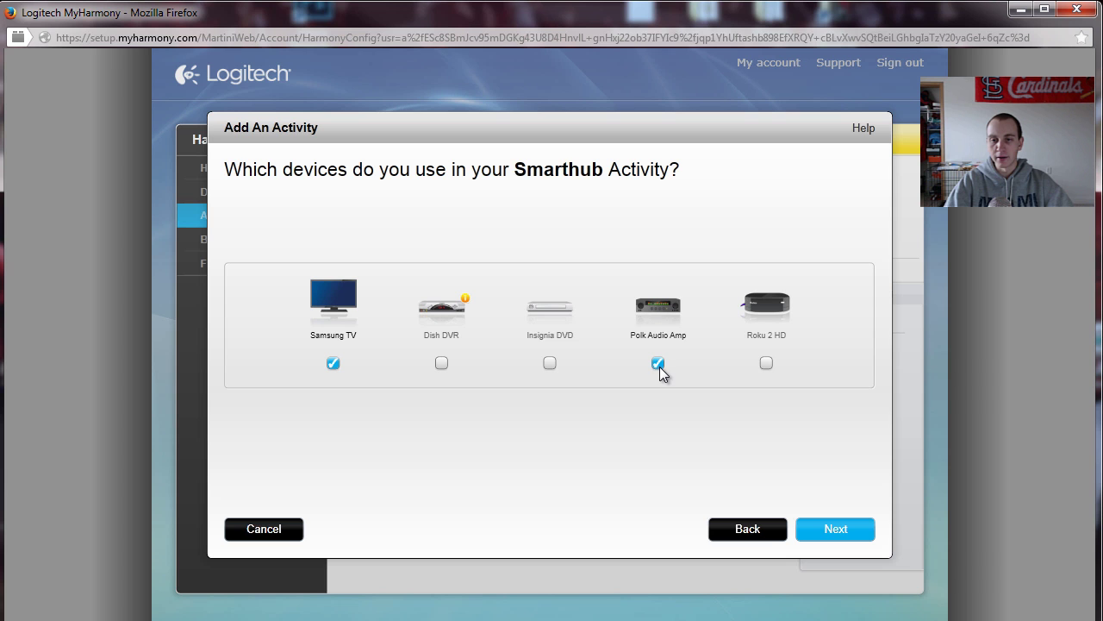
{"action": "left_click", "coordinate": [827, 531]}
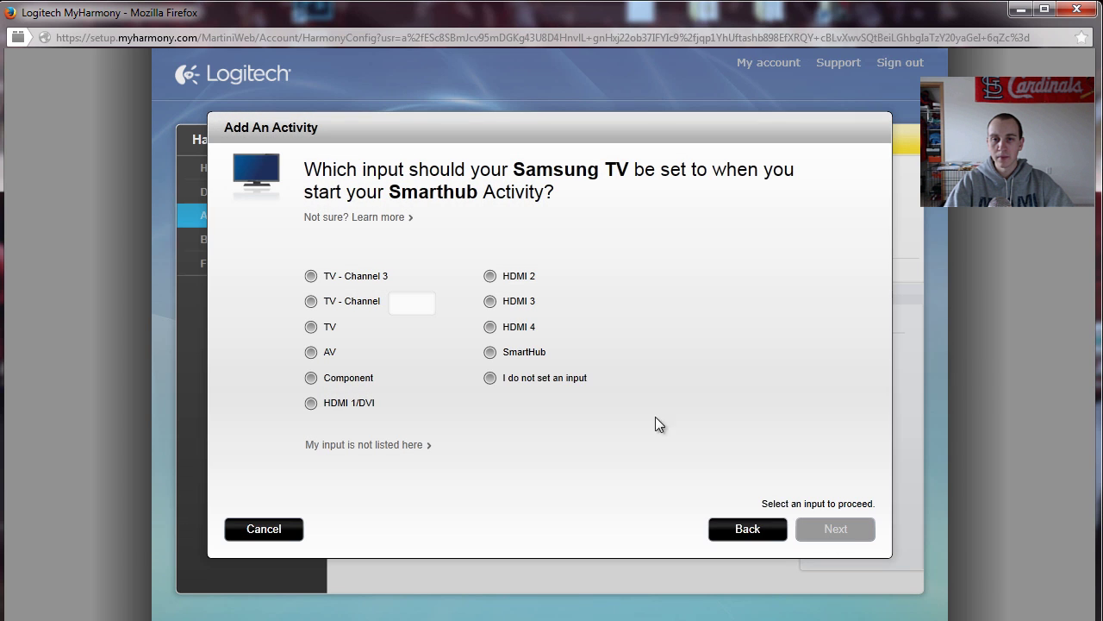
Set the Samsung TV input to SmartHub and the Polk Audio Amp input to Source1 for the Smarthub activity
{"action": "left_click", "coordinate": [529, 360]}
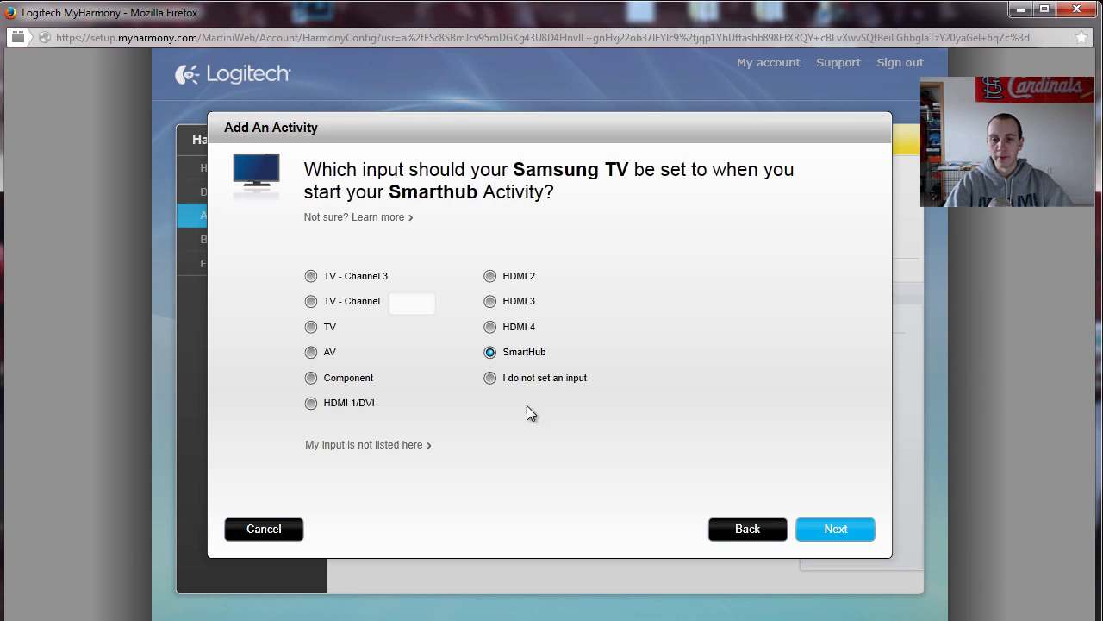
{"action": "left_click", "coordinate": [851, 532]}
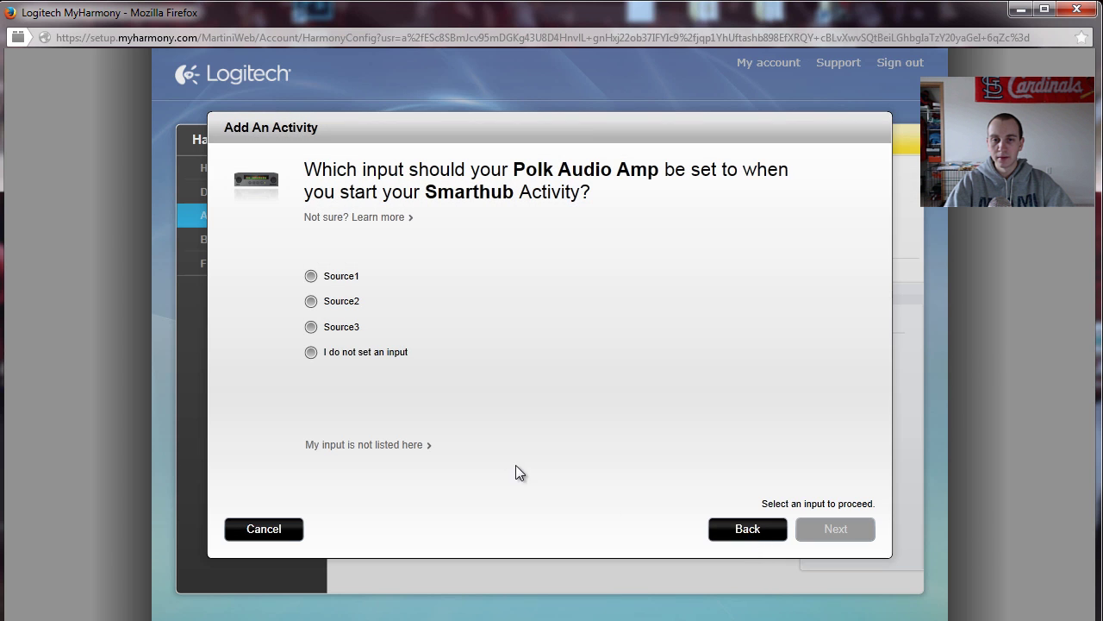
{"action": "left_click", "coordinate": [353, 278]}
{"action": "left_click", "coordinate": [837, 524]}
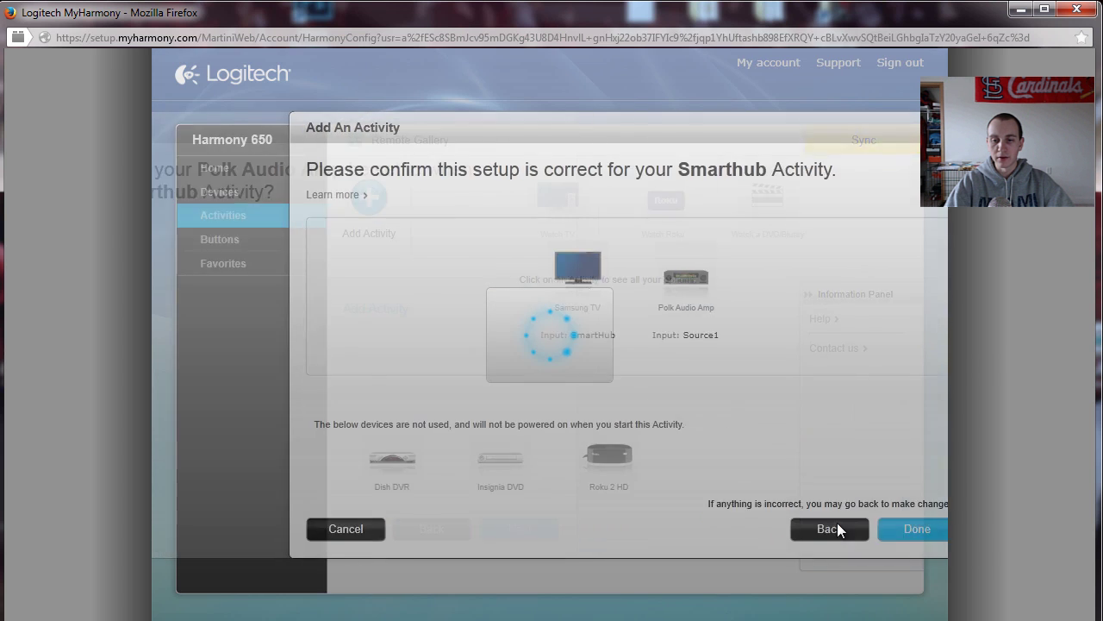
Confirm the Smarthub activity setup with the Samsung TV and Polk Audio Amp to finish creating it
{"action": "left_click", "coordinate": [843, 527]}
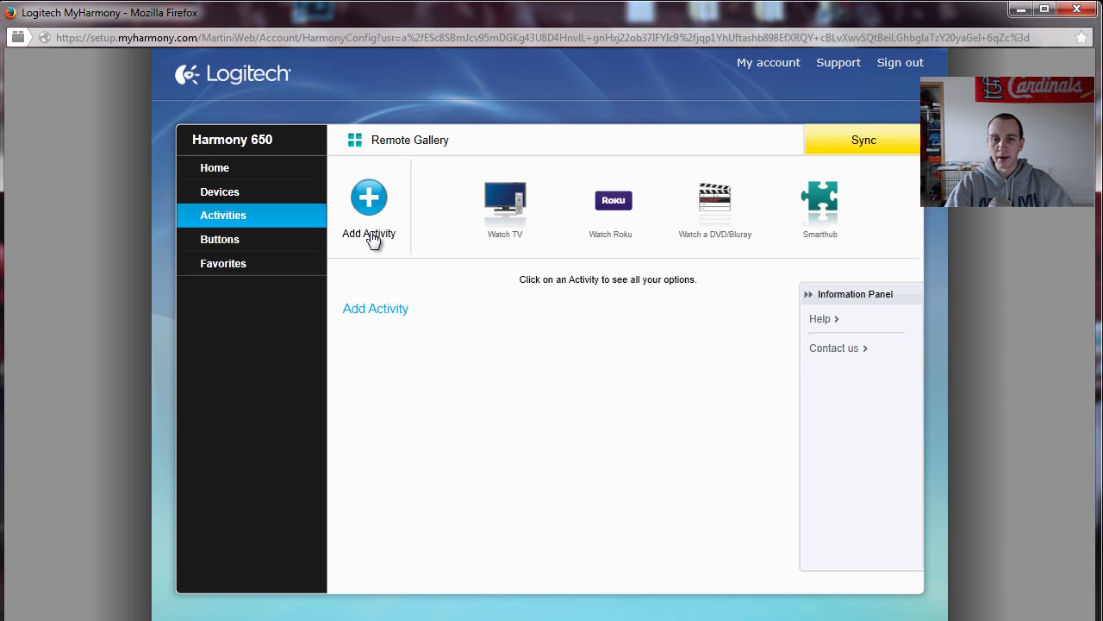
Start setting up favorite channels for the Dish DVR
{"action": "left_click", "coordinate": [256, 250]}
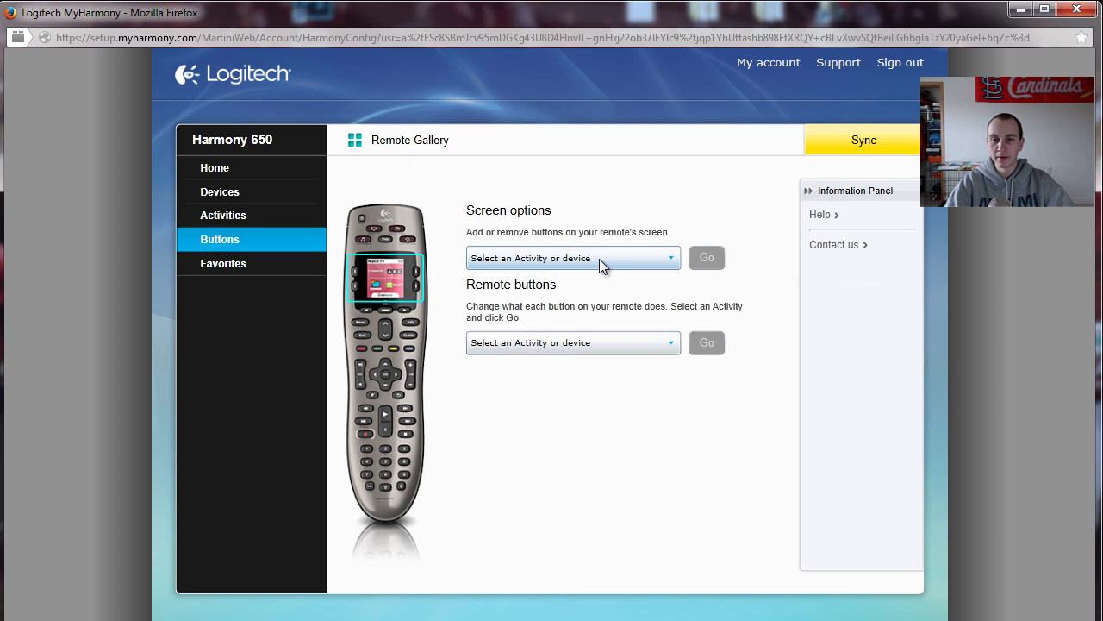
{"action": "left_click", "coordinate": [271, 269]}
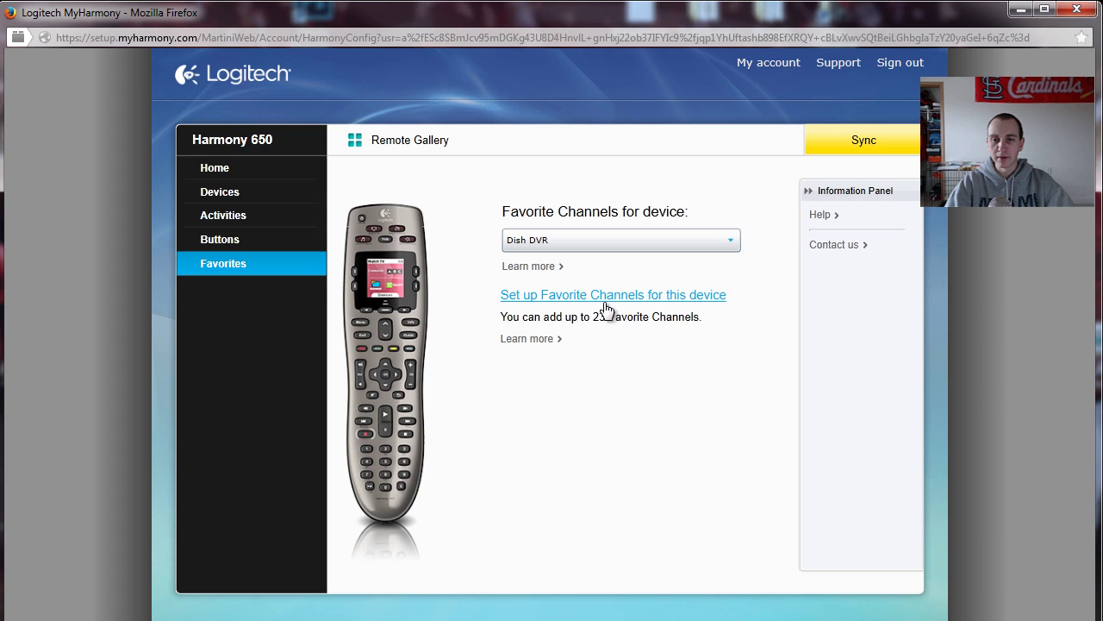
{"action": "left_click", "coordinate": [609, 295]}
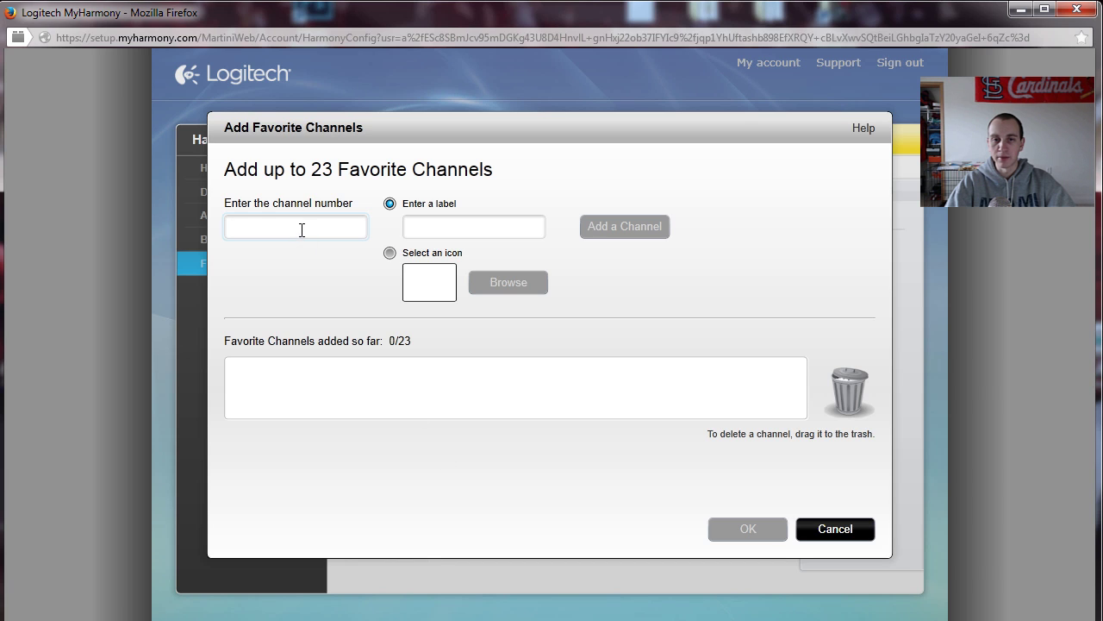
{"action": "left_click", "coordinate": [436, 228]}
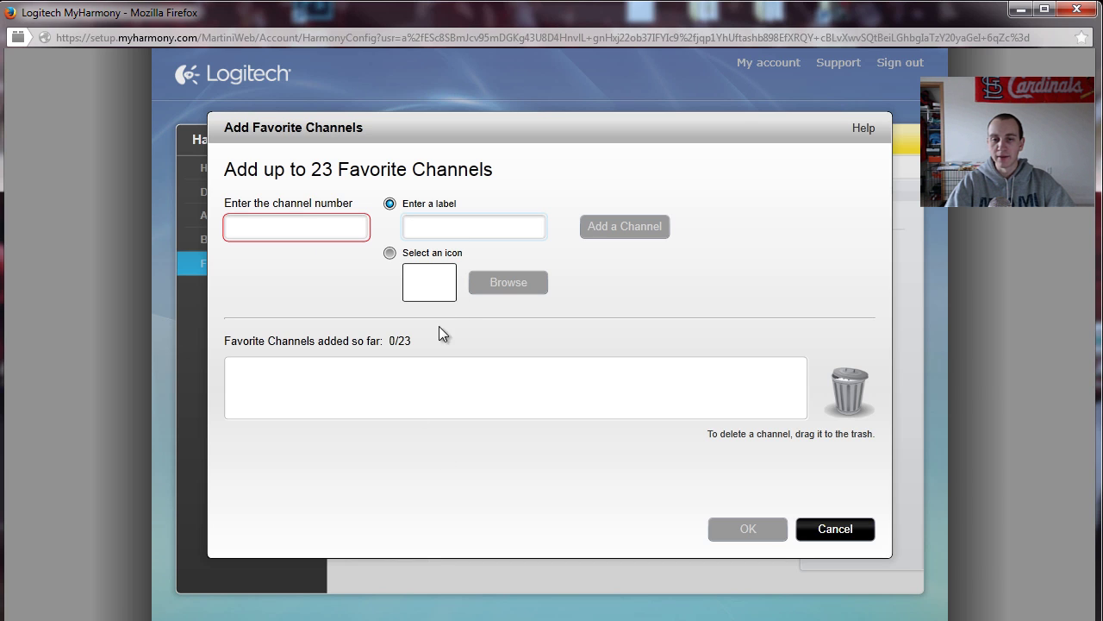
{"action": "left_click", "coordinate": [389, 253]}
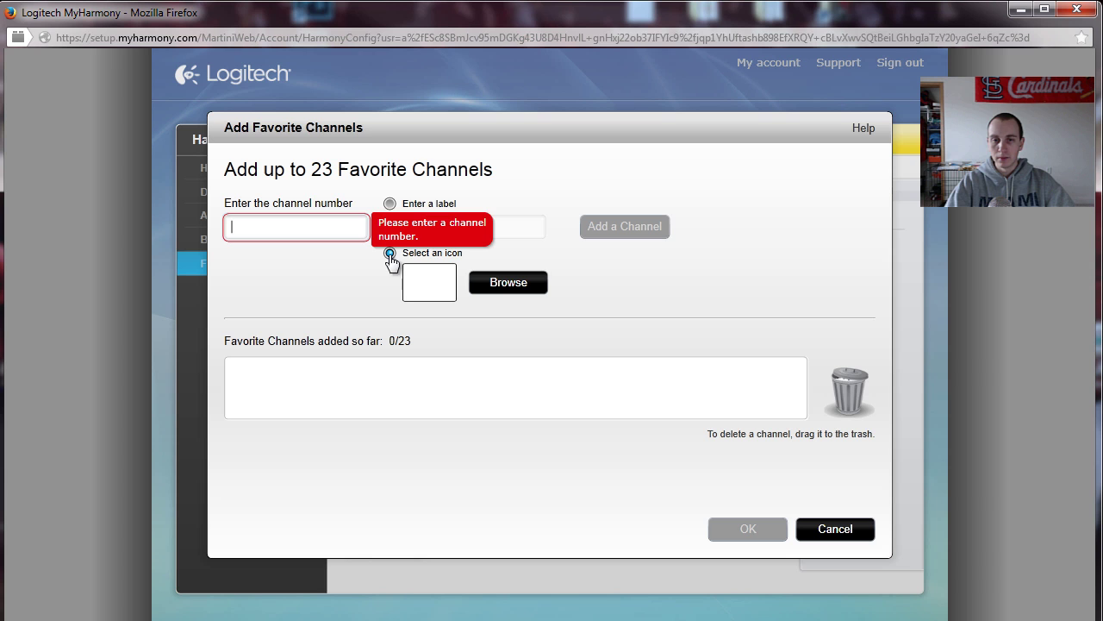
{"action": "left_click", "coordinate": [526, 297]}
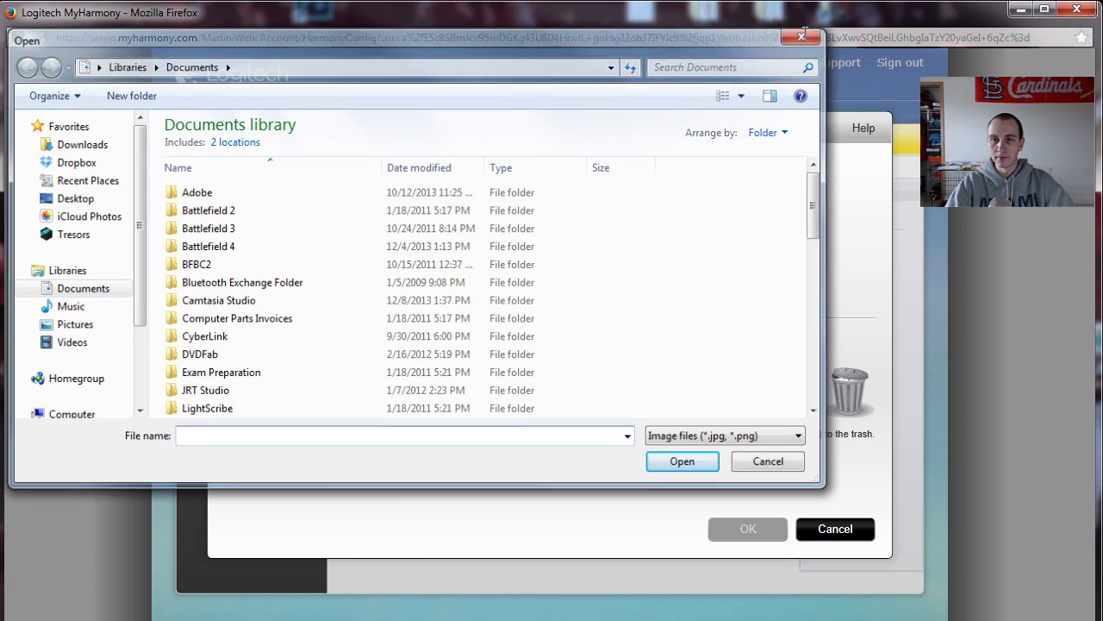
{"action": "left_click", "coordinate": [805, 37]}
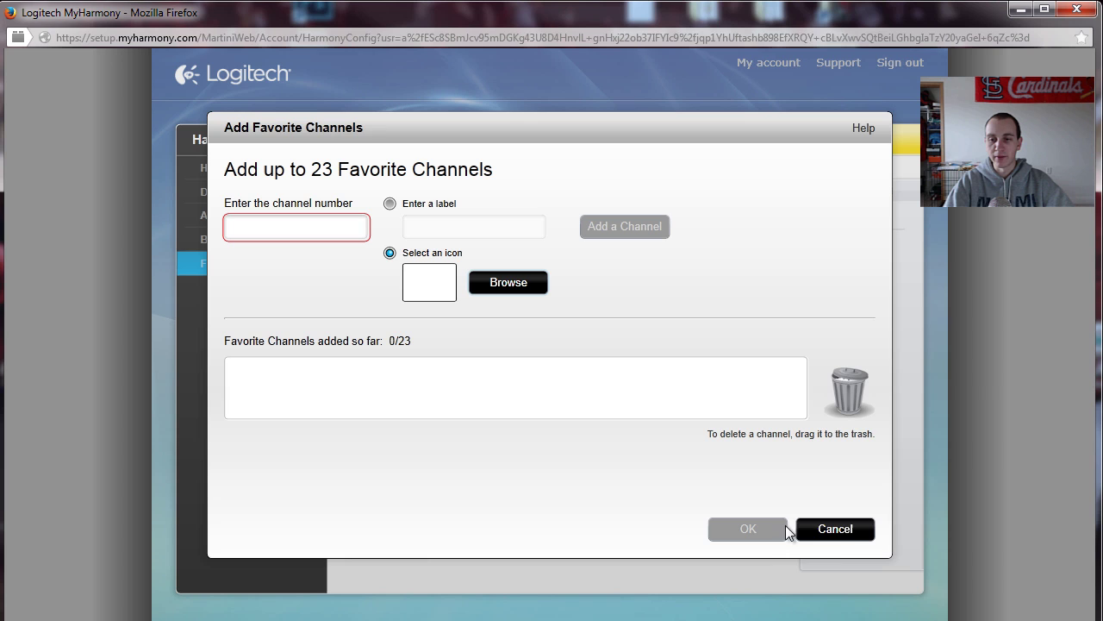
Add channel 140 with the text label 140-ESPN to the Dish DVR favorite channels
{"action": "left_click", "coordinate": [269, 233]}
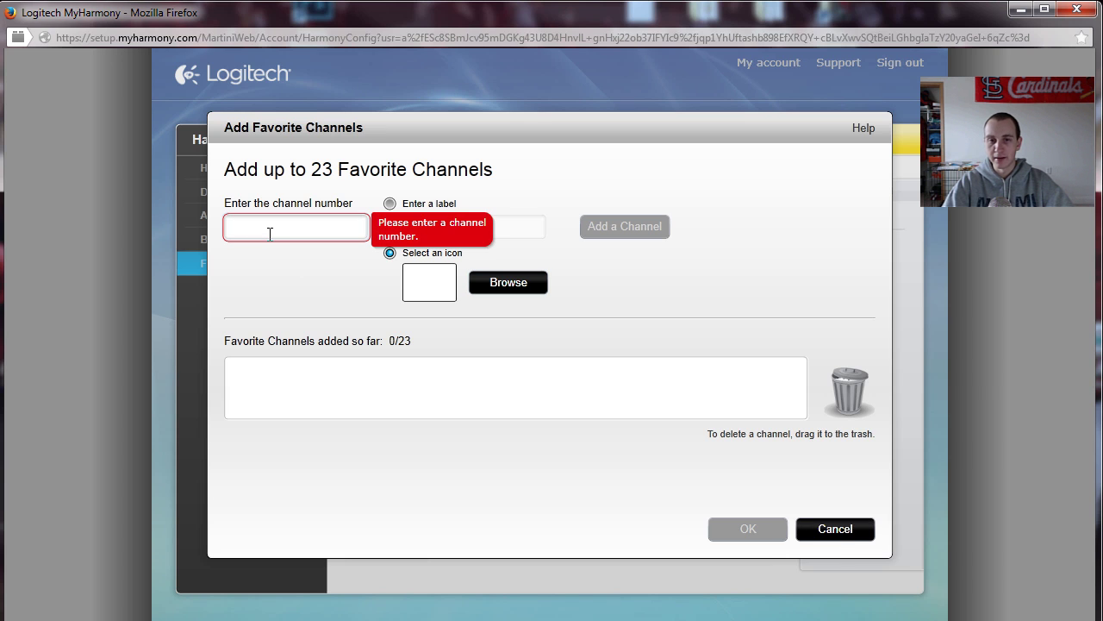
{"action": "type", "text": "140"}
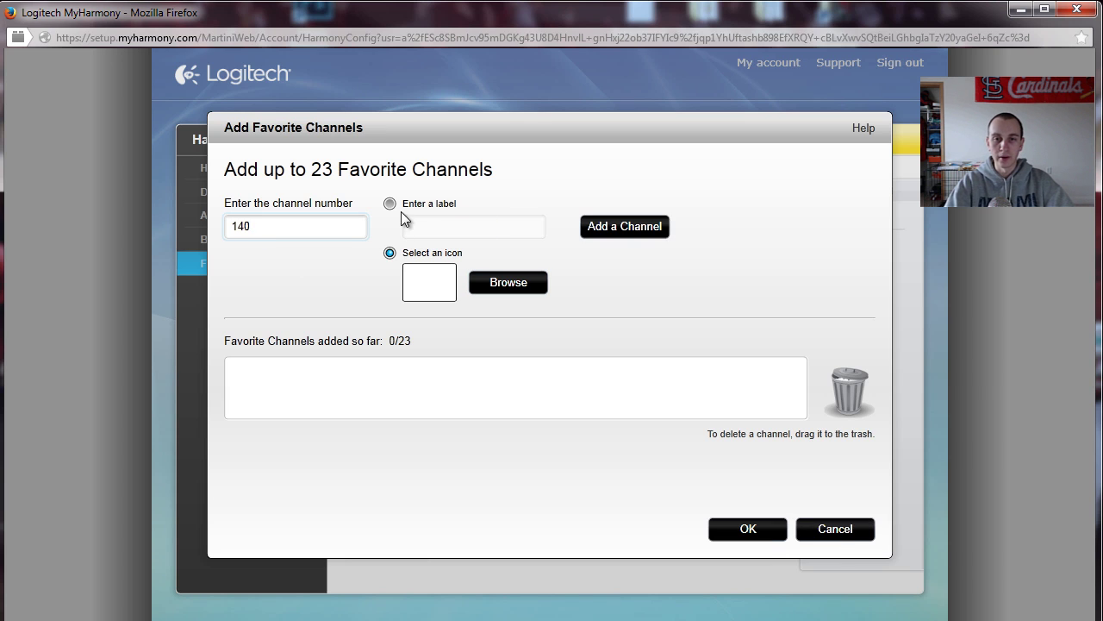
{"action": "left_click", "coordinate": [428, 225]}
{"action": "type", "text": "140-ESPN"}
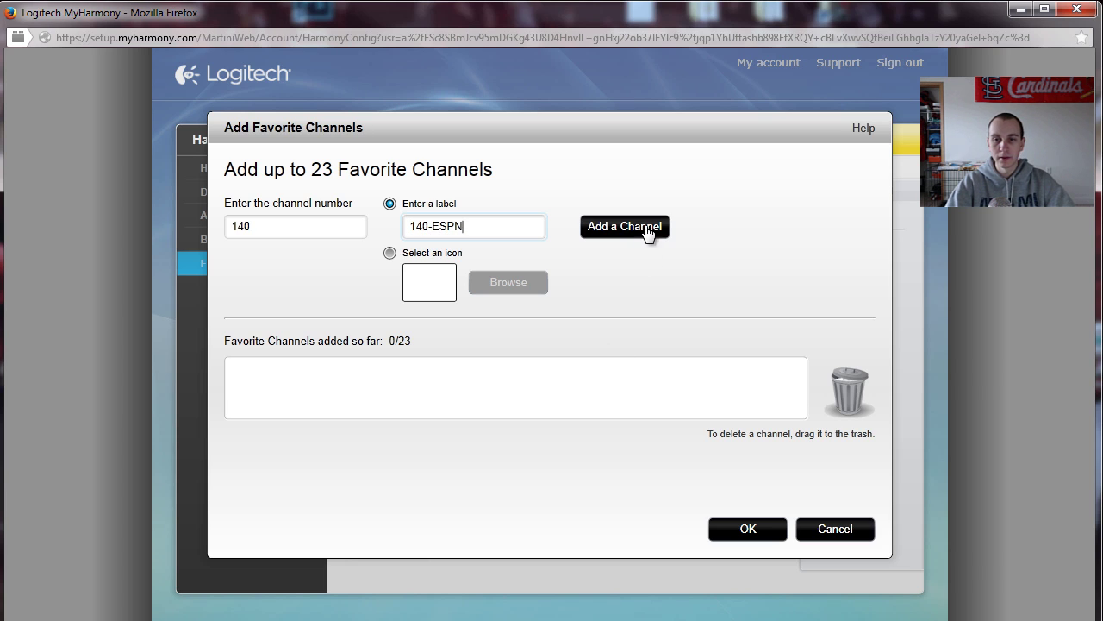
{"action": "left_click", "coordinate": [647, 229]}
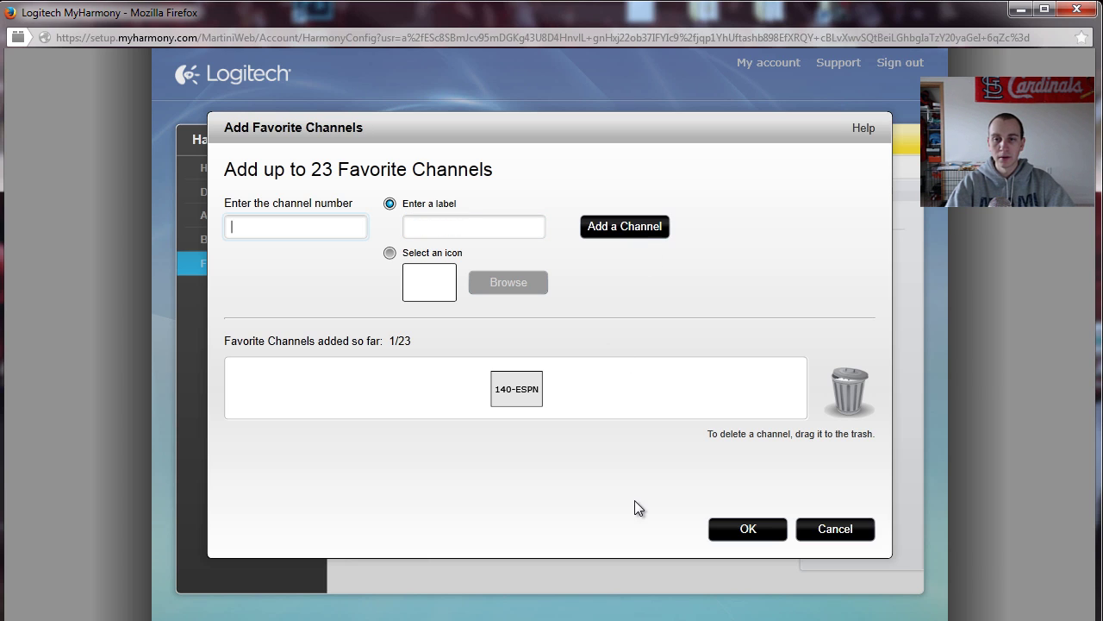
{"action": "left_click", "coordinate": [738, 536]}
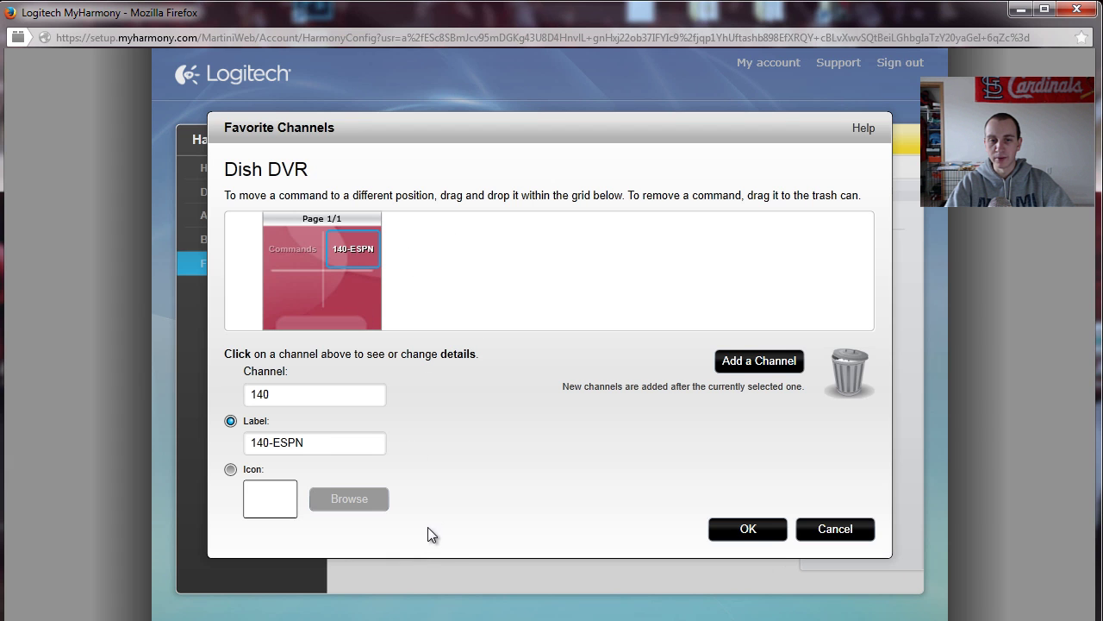
Add channel 17 with the label 17-FOX to the Dish DVR favorites and save the favorites list
{"action": "left_click", "coordinate": [757, 362]}
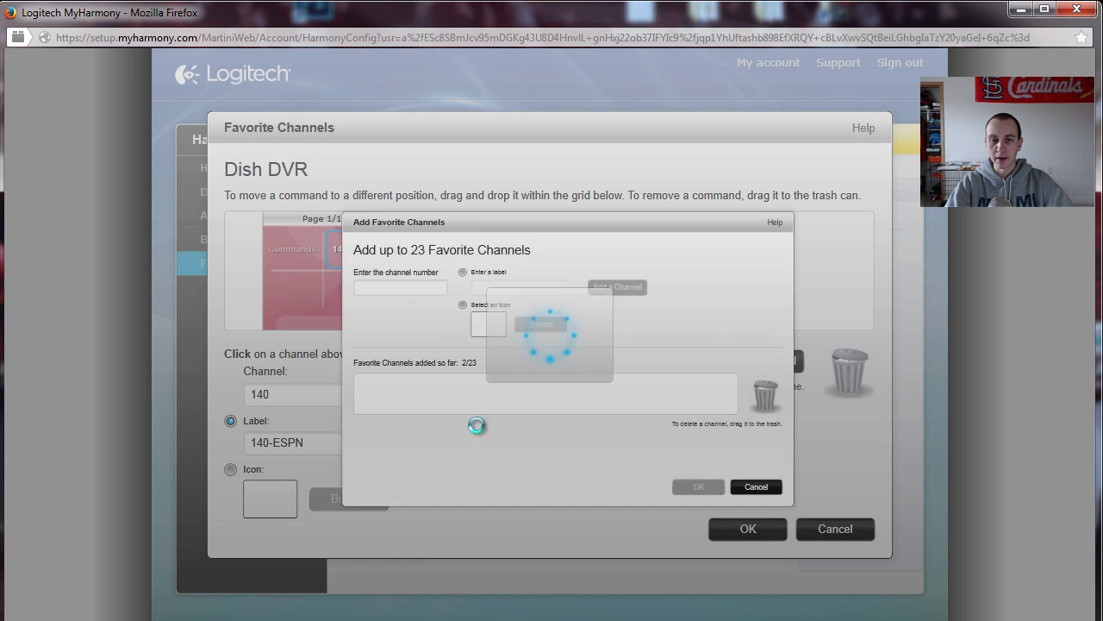
{"action": "type", "text": "17"}
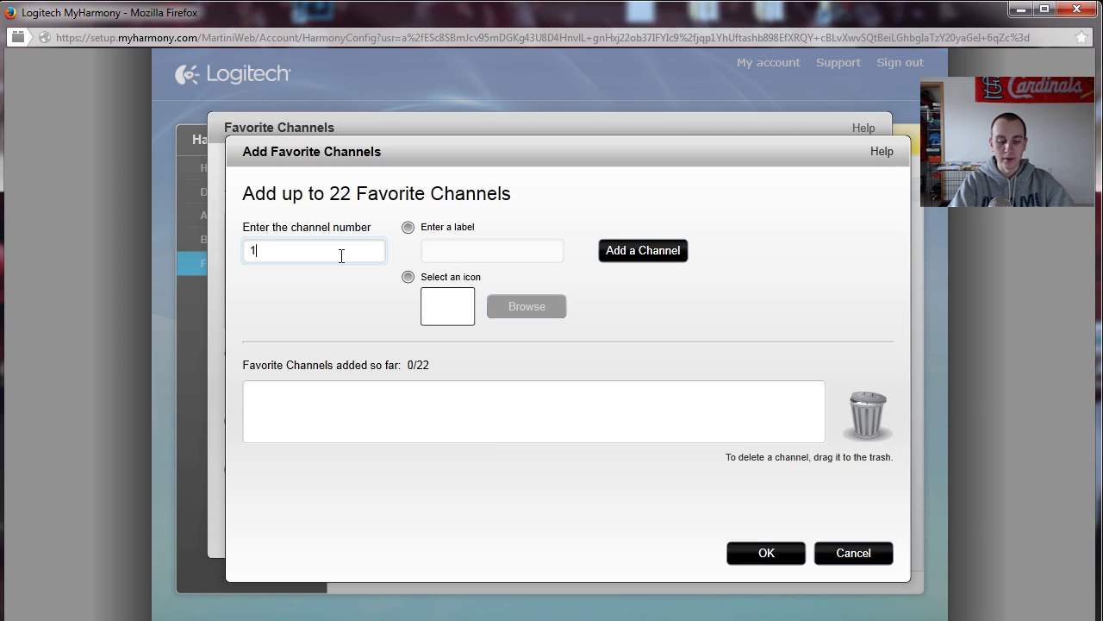
{"action": "left_click", "coordinate": [457, 250]}
{"action": "type", "text": "17-FOX"}
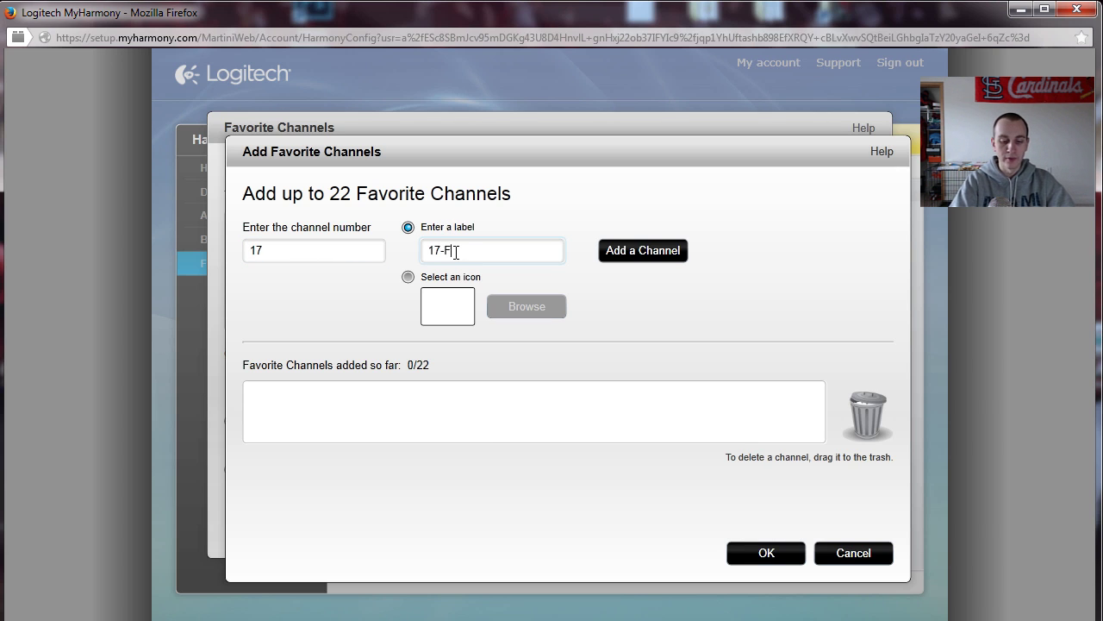
{"action": "left_click", "coordinate": [660, 252]}
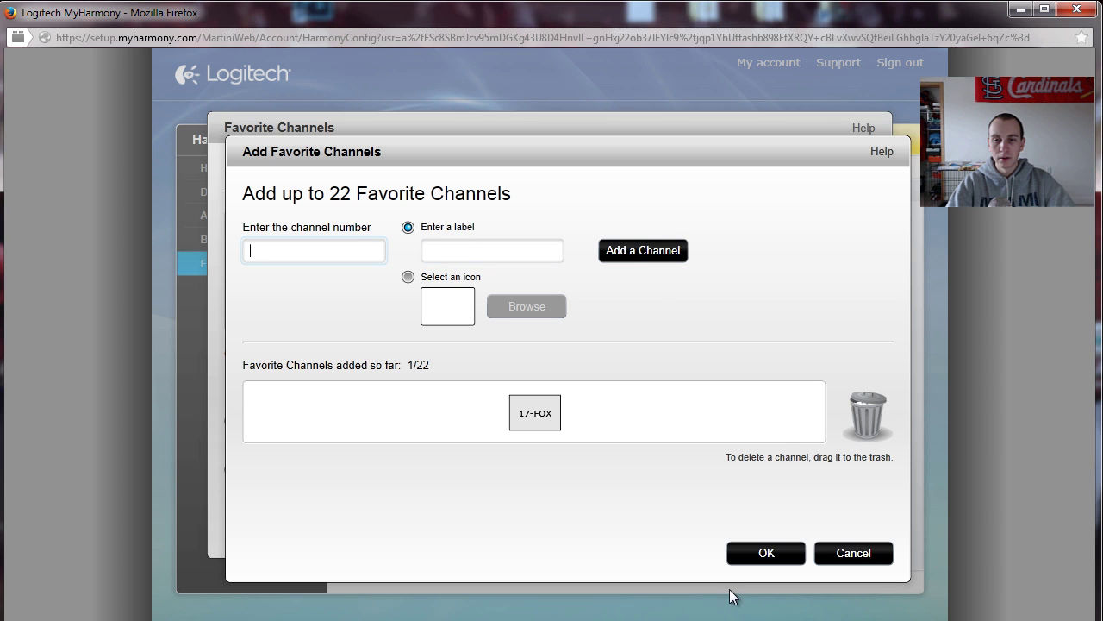
{"action": "left_click", "coordinate": [764, 552]}
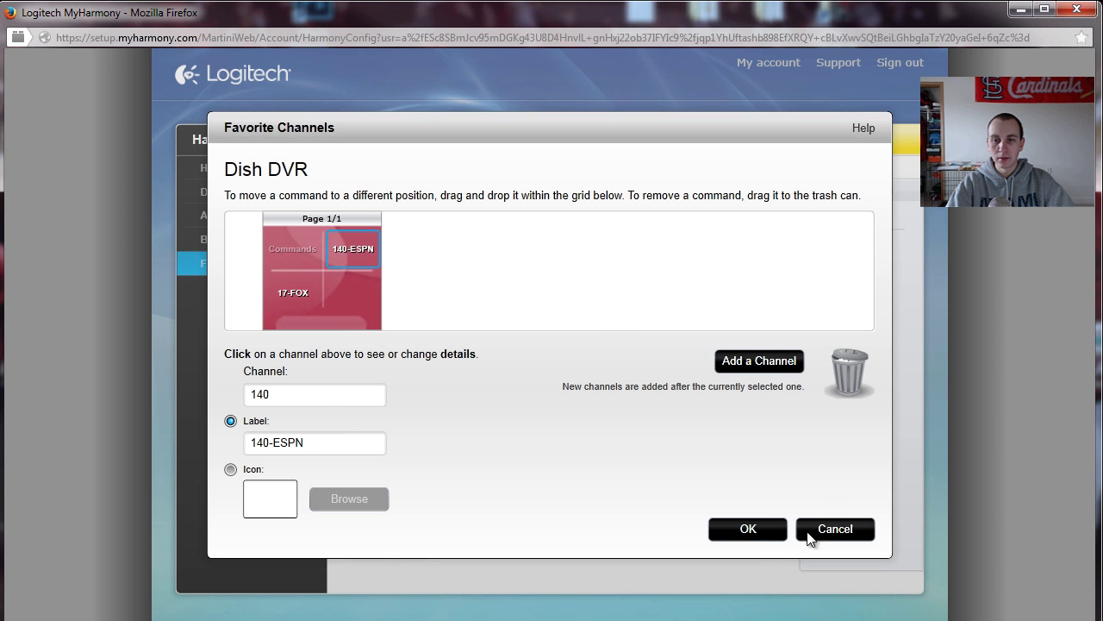
{"action": "left_click", "coordinate": [732, 530]}
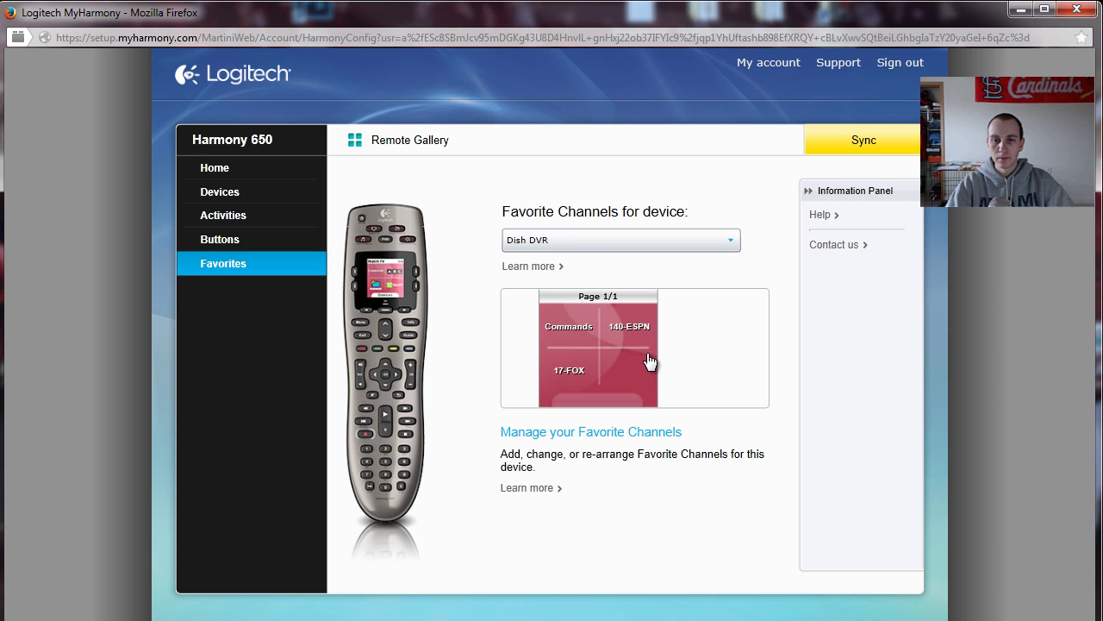
Rearrange the Dish DVR favorite channels so 17-FOX comes before 140-ESPN, and save the order
{"action": "left_click", "coordinate": [569, 432]}
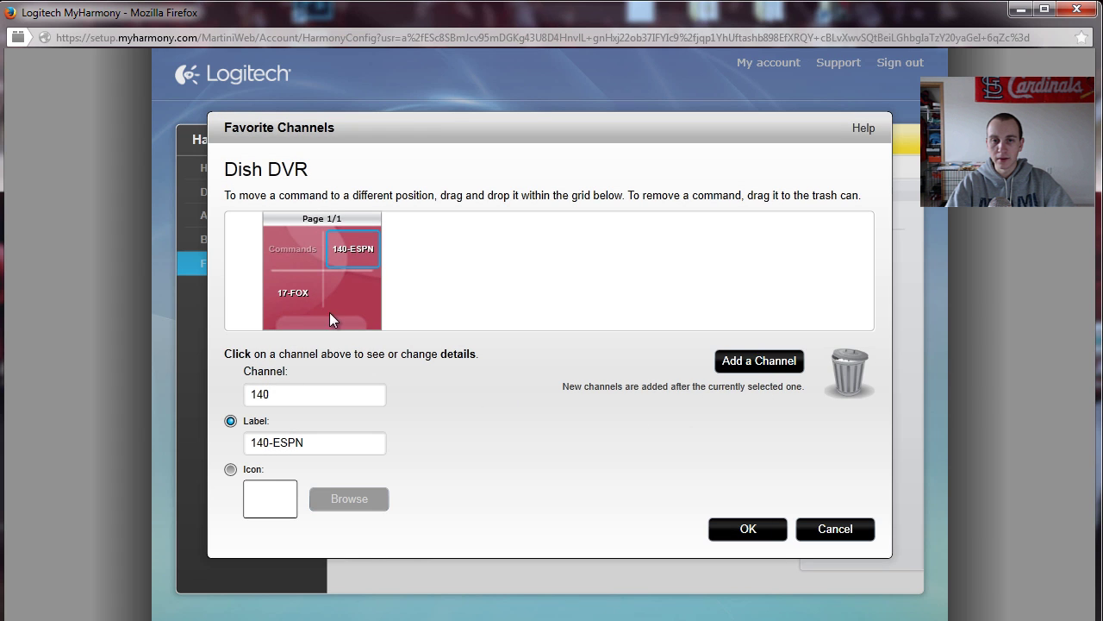
{"action": "left_click_drag", "start_coordinate": [330, 316], "coordinate": [292, 286]}
{"action": "left_click", "coordinate": [288, 304]}
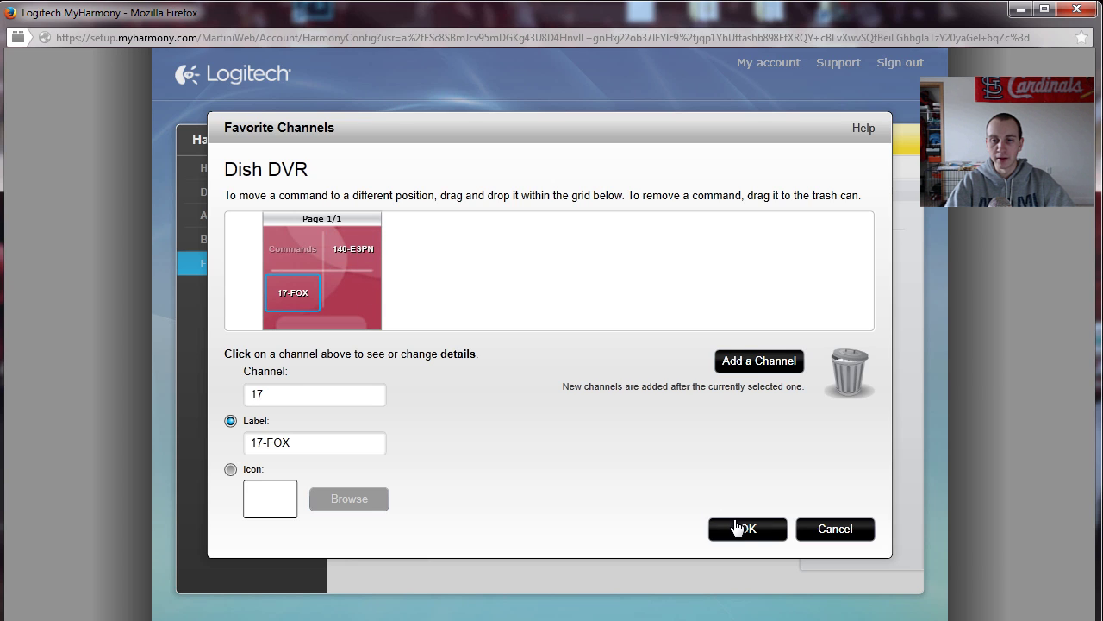
{"action": "left_click_drag", "start_coordinate": [352, 250], "coordinate": [285, 283]}
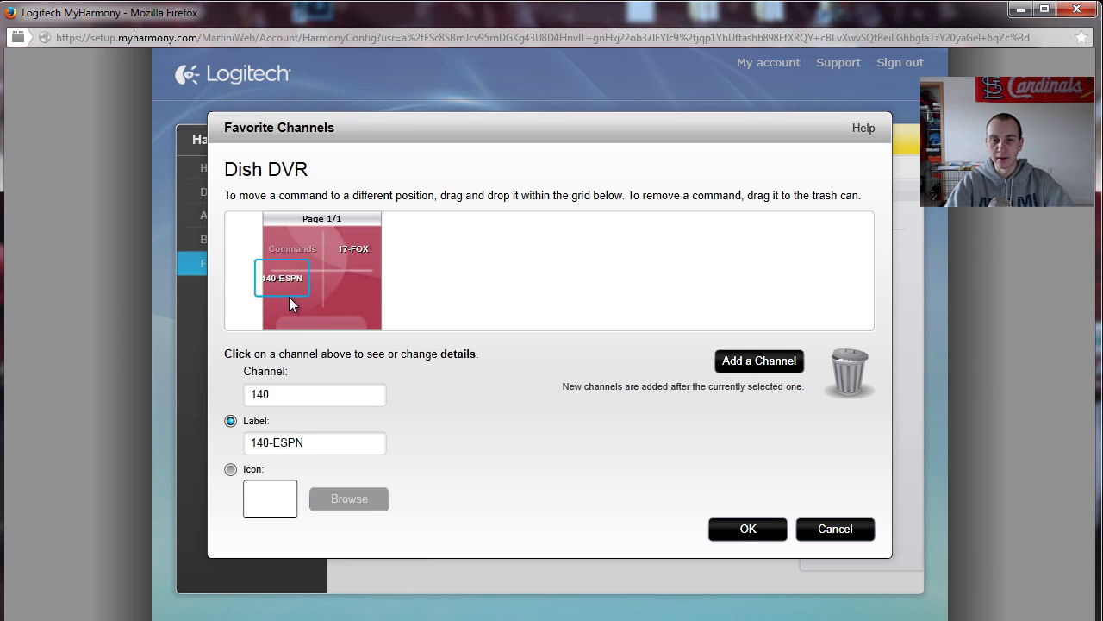
{"action": "left_click", "coordinate": [746, 533]}
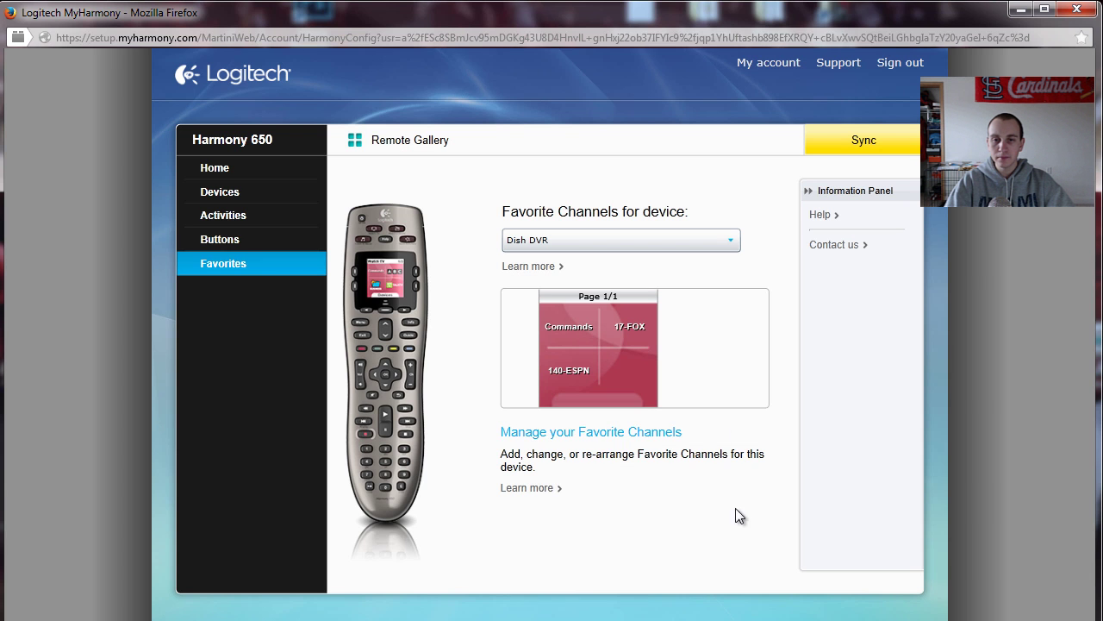
Open the remote screen options for the Watch TV activity and list the Dish DVR's available commands
{"action": "left_click", "coordinate": [282, 239]}
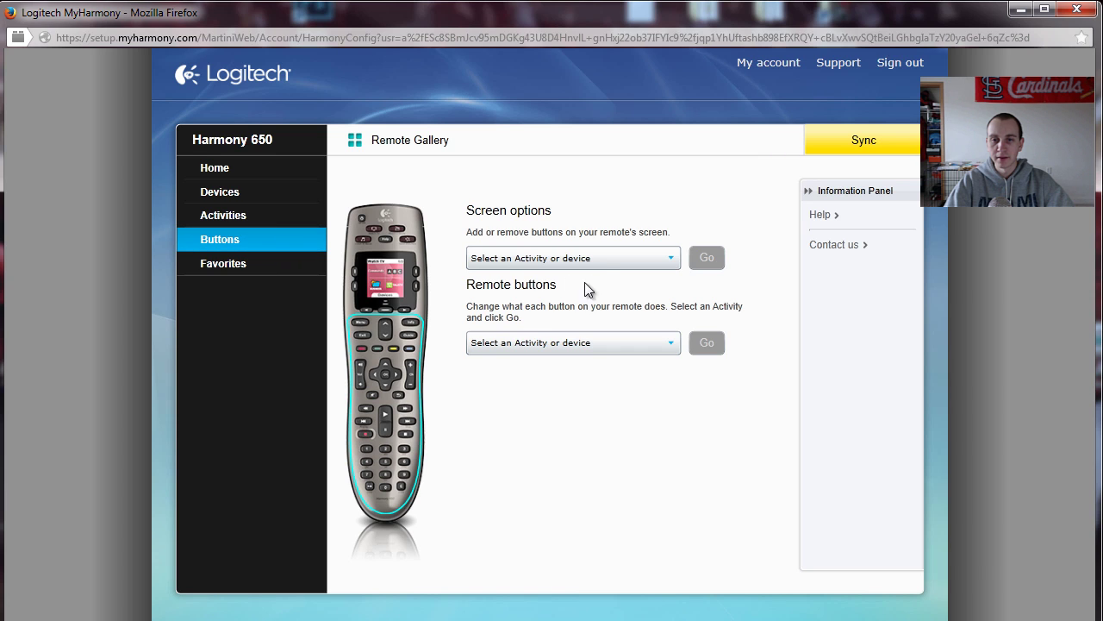
{"action": "left_click", "coordinate": [596, 260]}
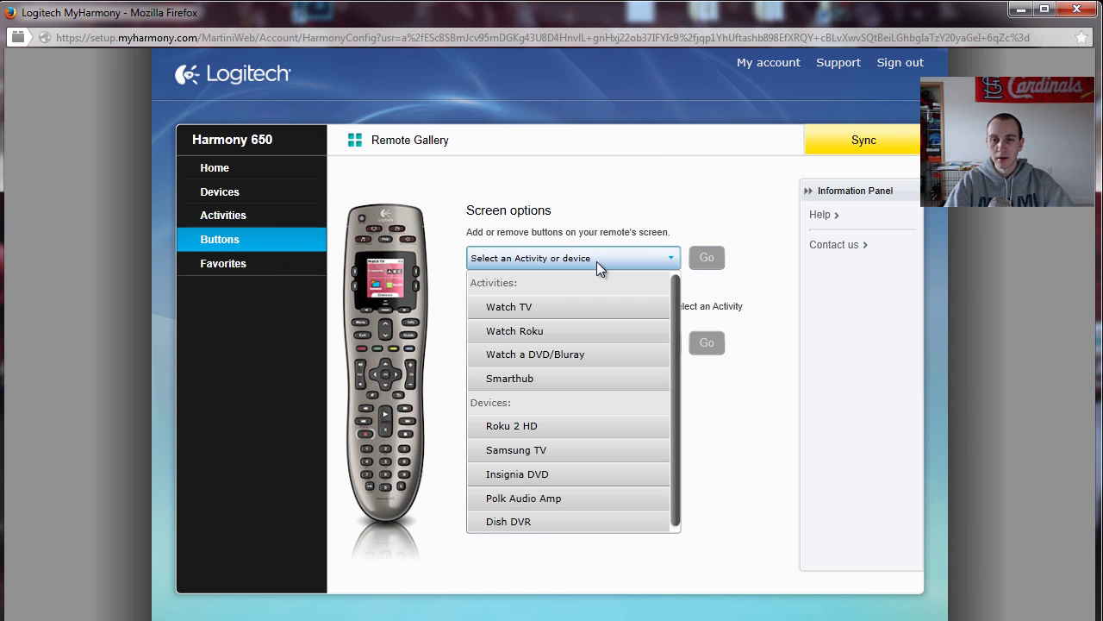
{"action": "left_click", "coordinate": [589, 315]}
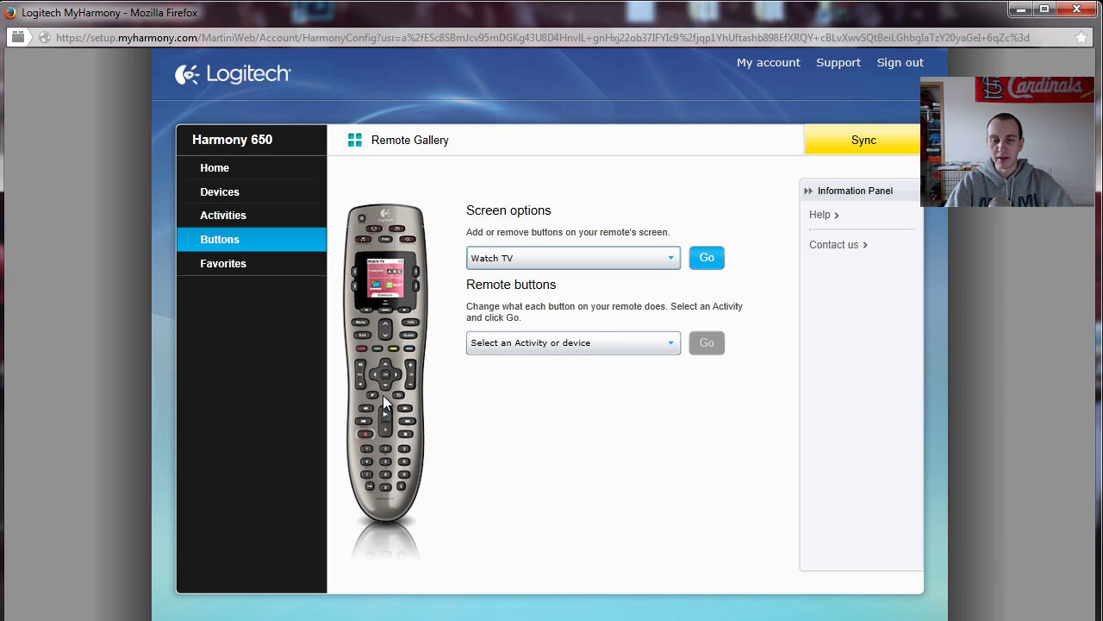
{"action": "left_click", "coordinate": [703, 261]}
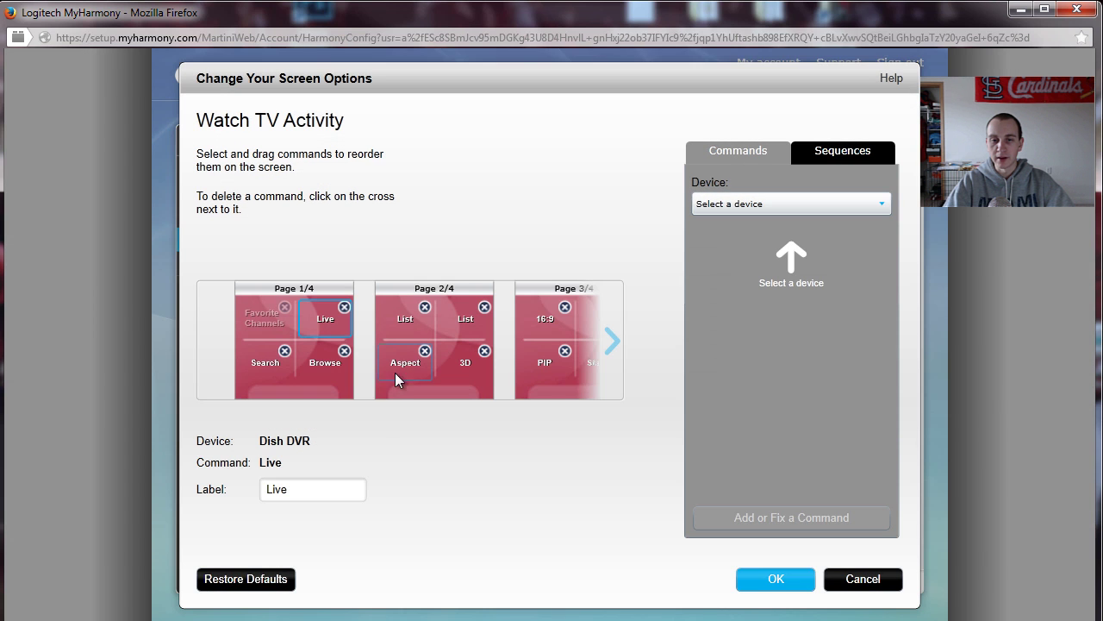
{"action": "left_click", "coordinate": [775, 207]}
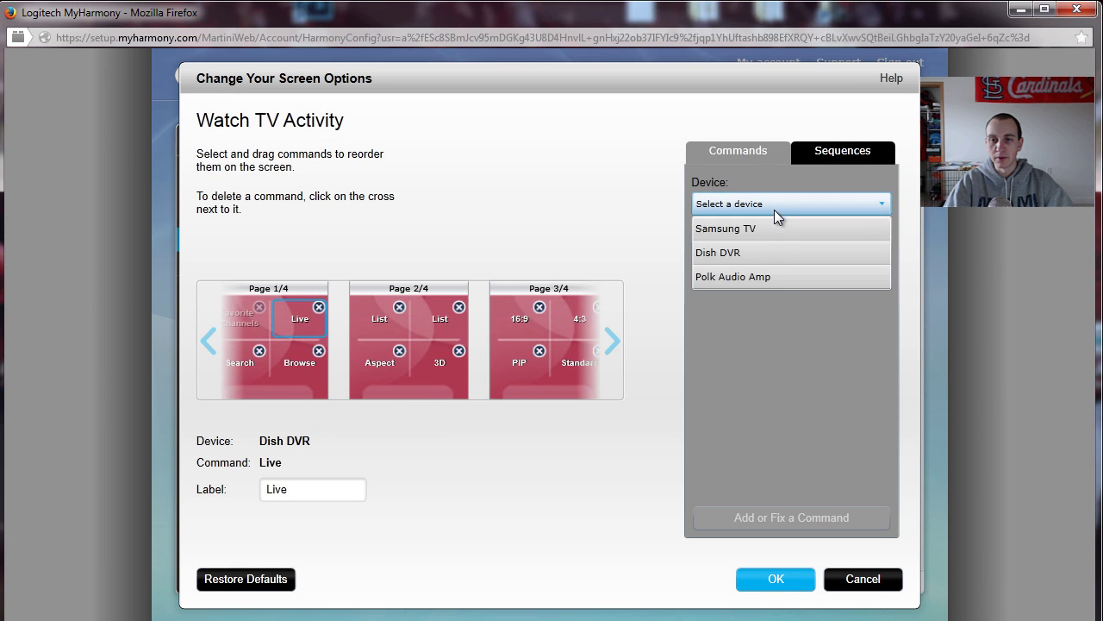
{"action": "left_click", "coordinate": [774, 252]}
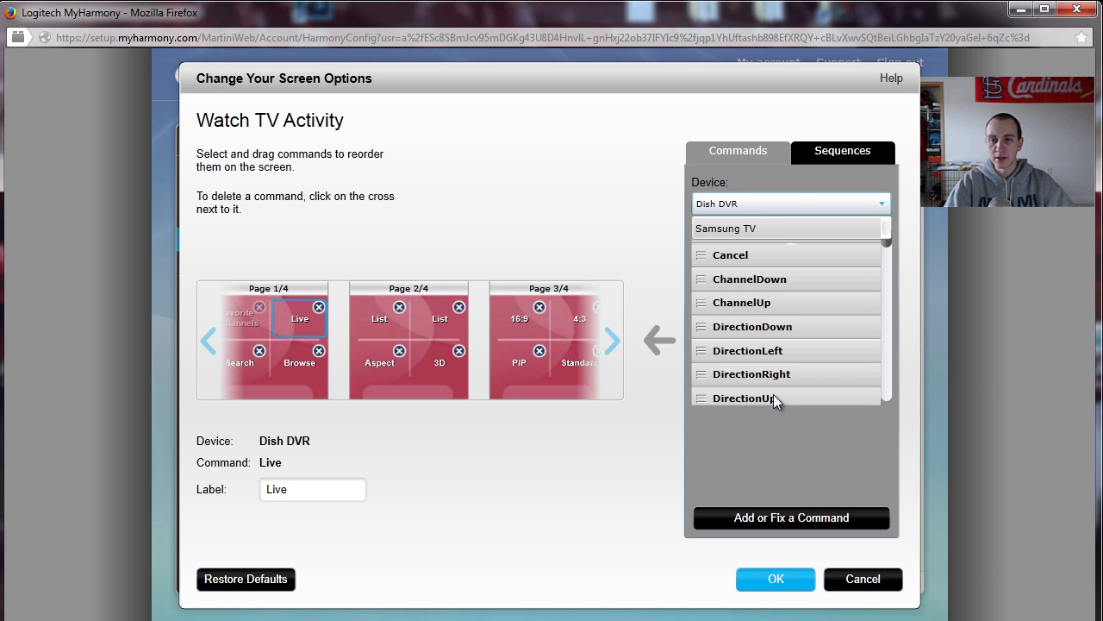
Create a sequence named DVR for the Watch TV screen, with the Dish DVR's List command as its first step
{"action": "left_click", "coordinate": [838, 151]}
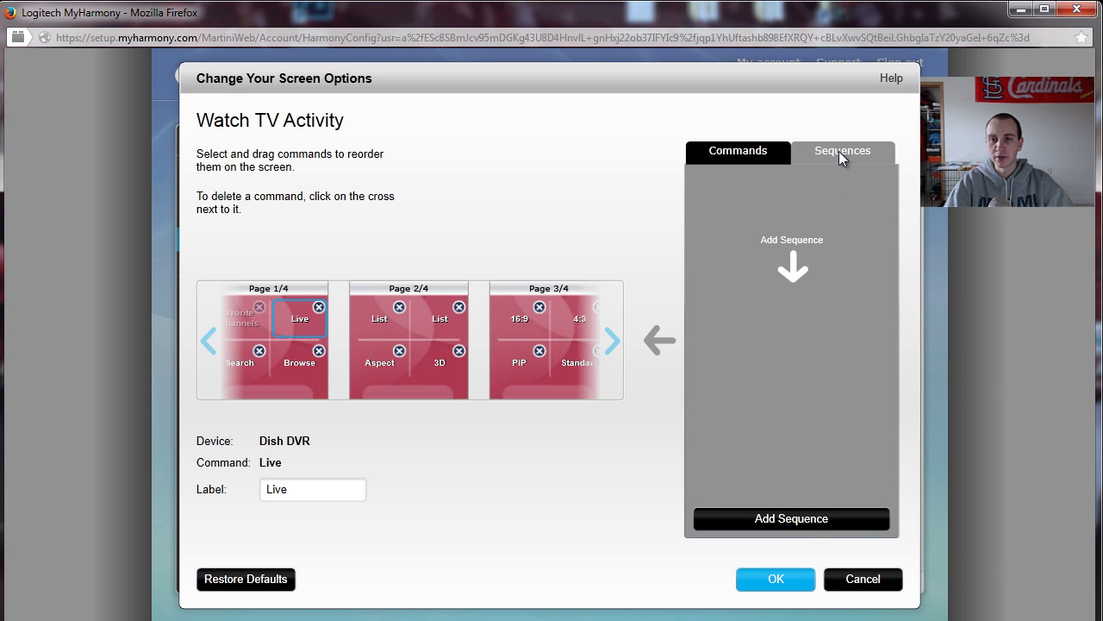
{"action": "left_click", "coordinate": [786, 519]}
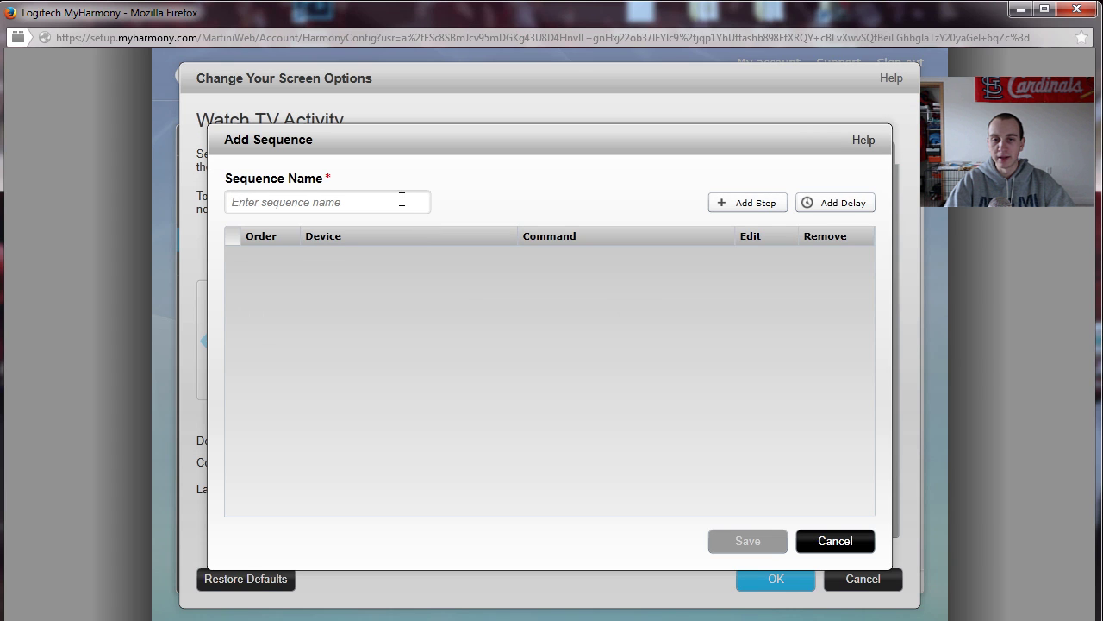
{"action": "left_click", "coordinate": [397, 204]}
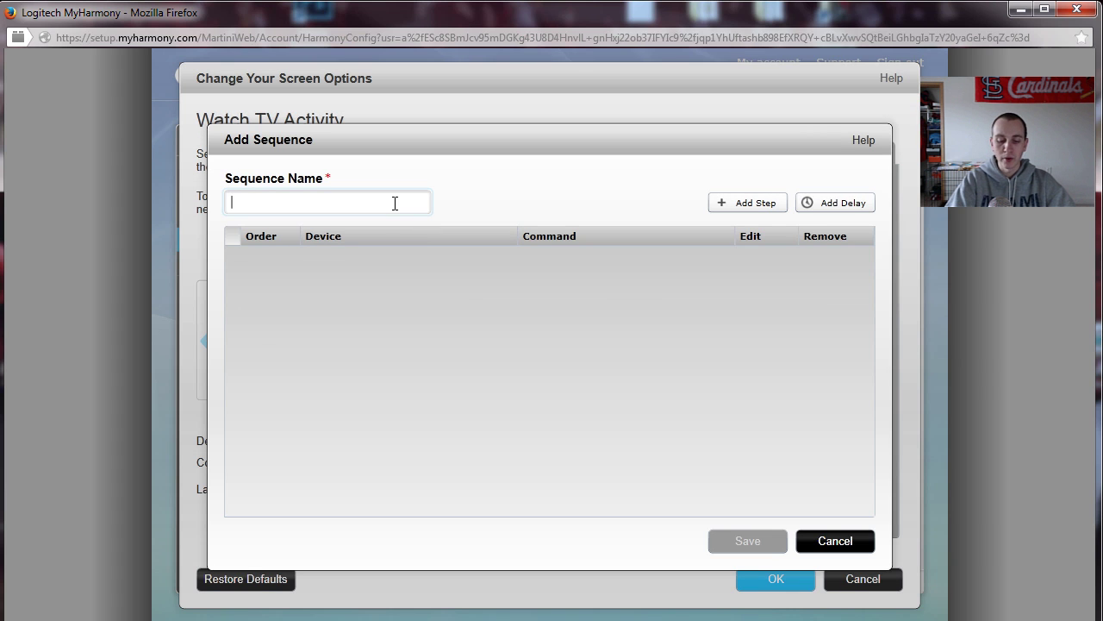
{"action": "type", "text": "DVR"}
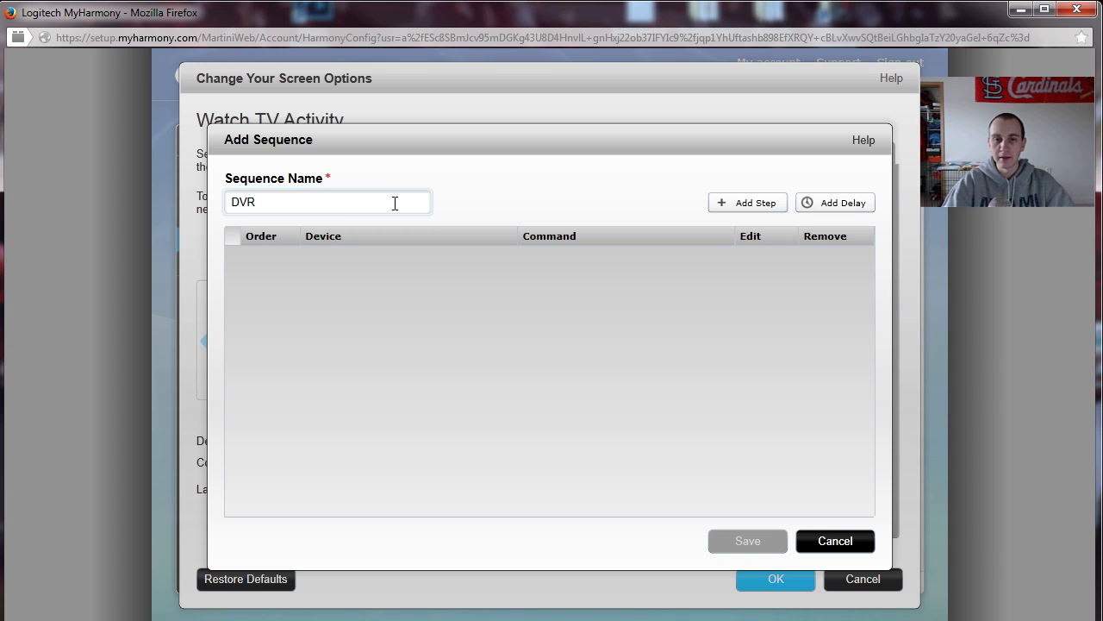
{"action": "left_click", "coordinate": [734, 207]}
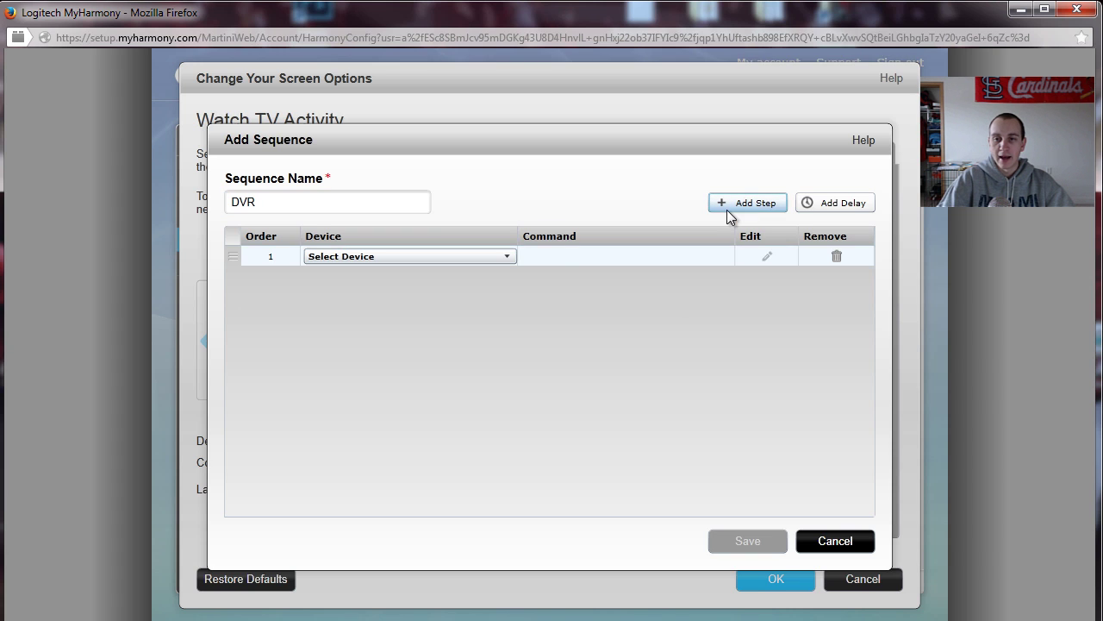
{"action": "left_click", "coordinate": [487, 258]}
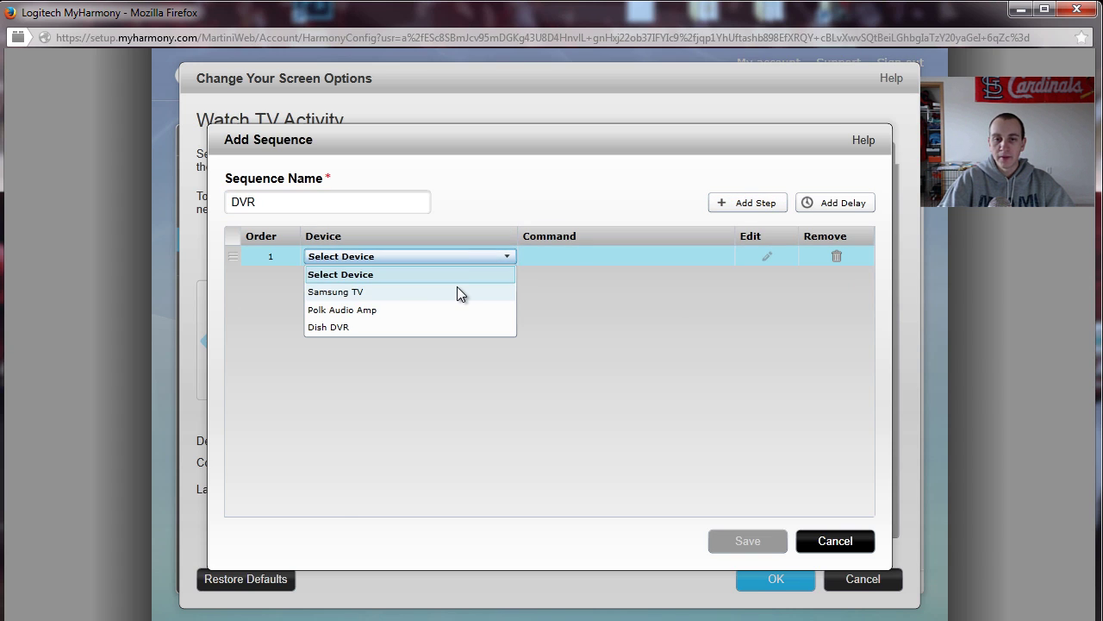
{"action": "left_click", "coordinate": [444, 325]}
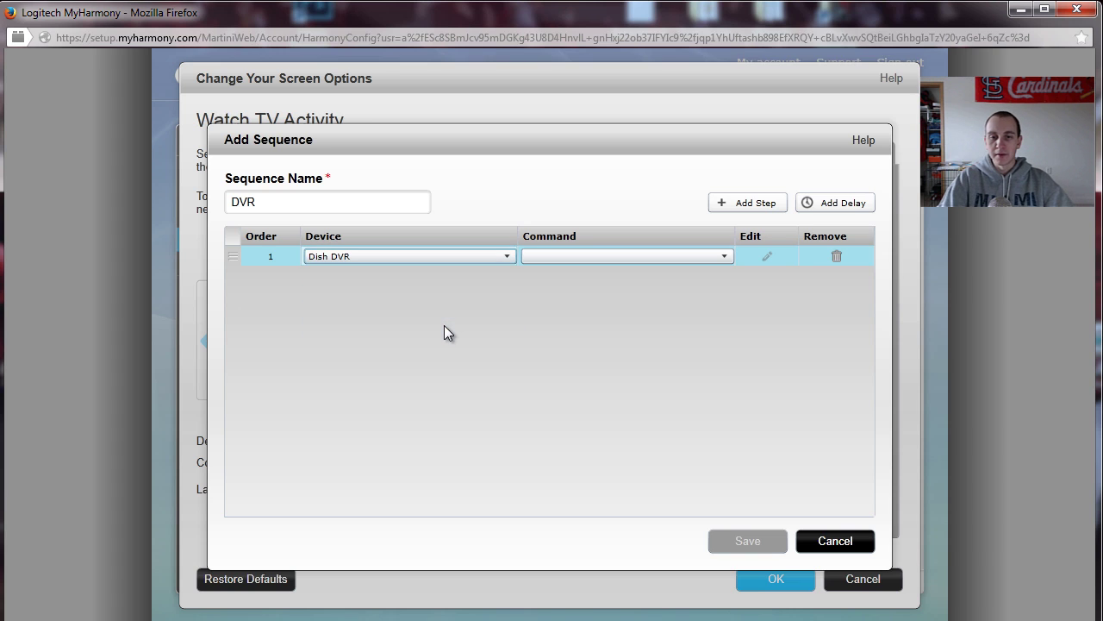
{"action": "left_click", "coordinate": [589, 257]}
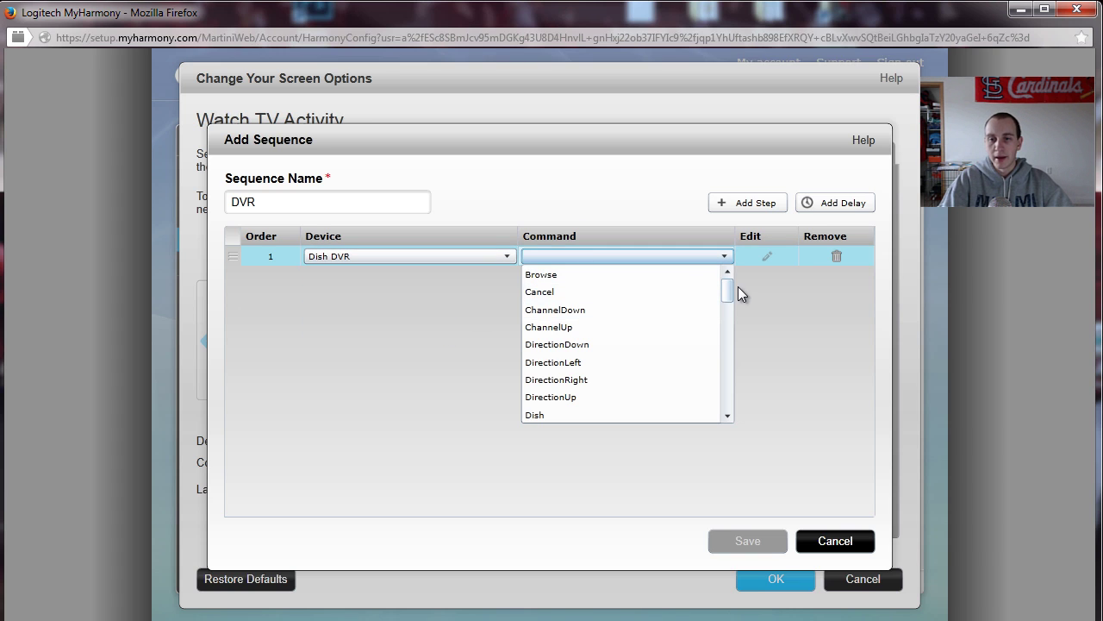
{"action": "left_click_drag", "start_coordinate": [729, 292], "coordinate": [724, 314]}
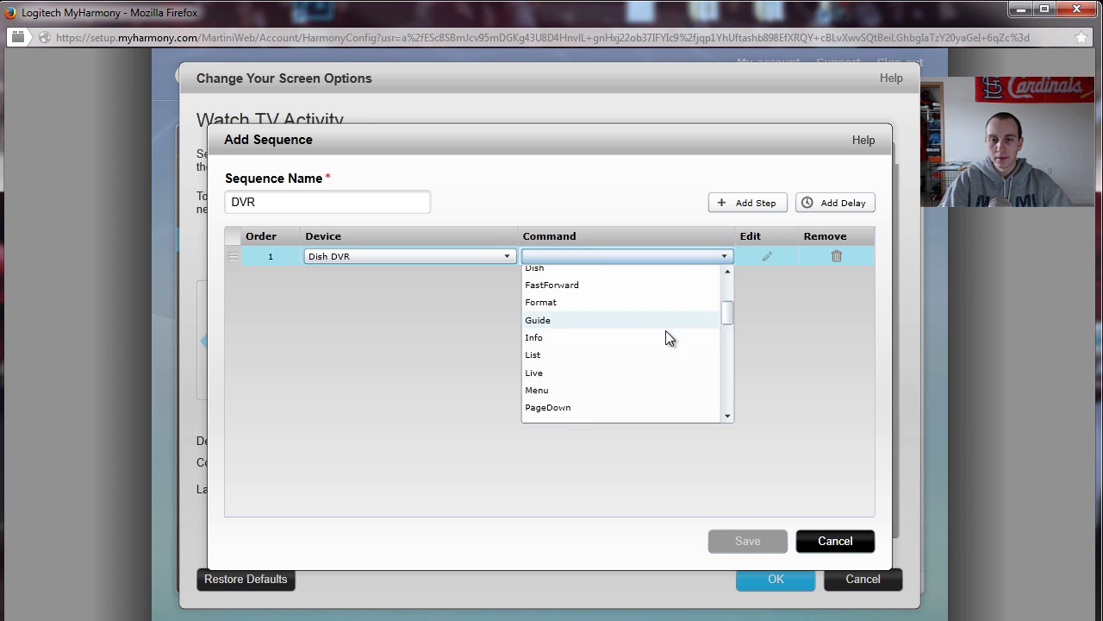
{"action": "left_click", "coordinate": [610, 355]}
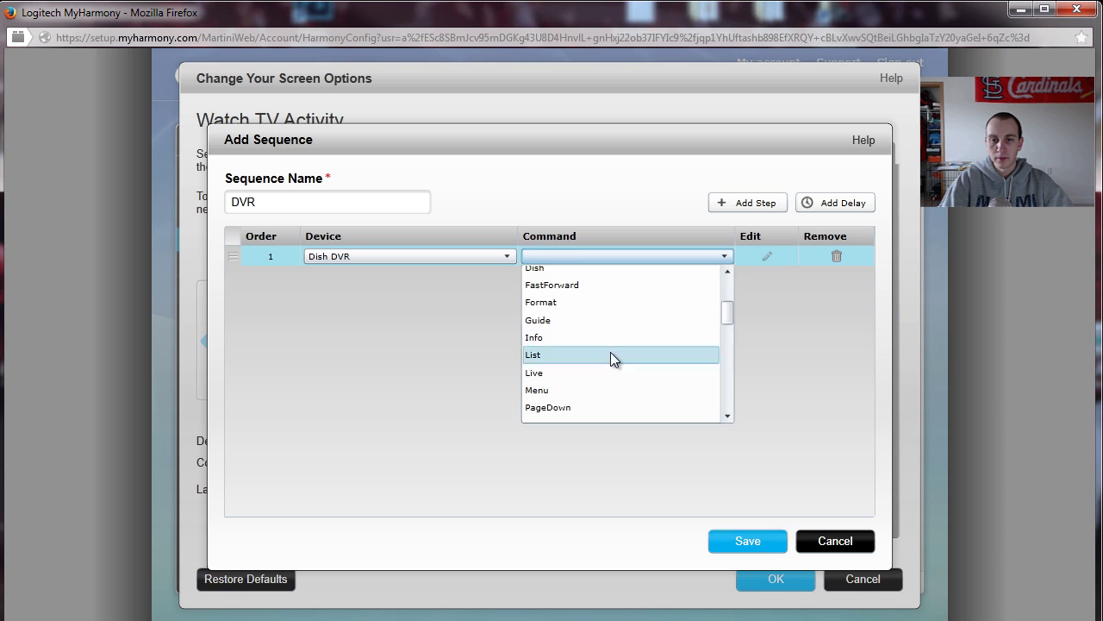
Add a second step to the DVR sequence that sends the Dish DVR's 1 command, and save the sequence
{"action": "left_click", "coordinate": [763, 202]}
{"action": "left_click", "coordinate": [451, 276]}
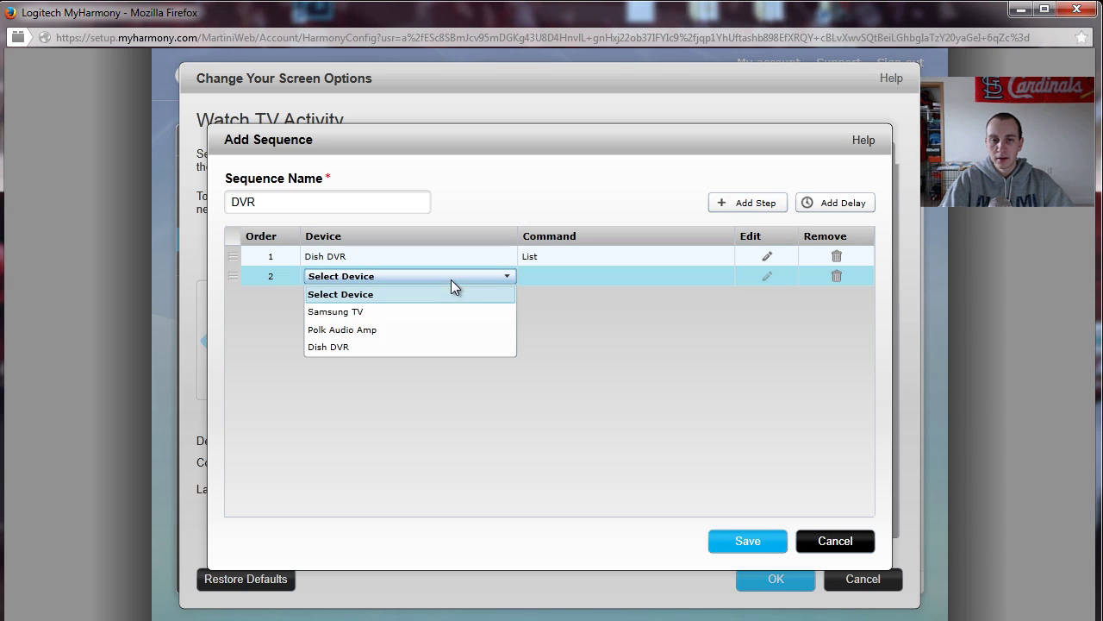
{"action": "left_click", "coordinate": [426, 346]}
{"action": "left_click", "coordinate": [564, 278]}
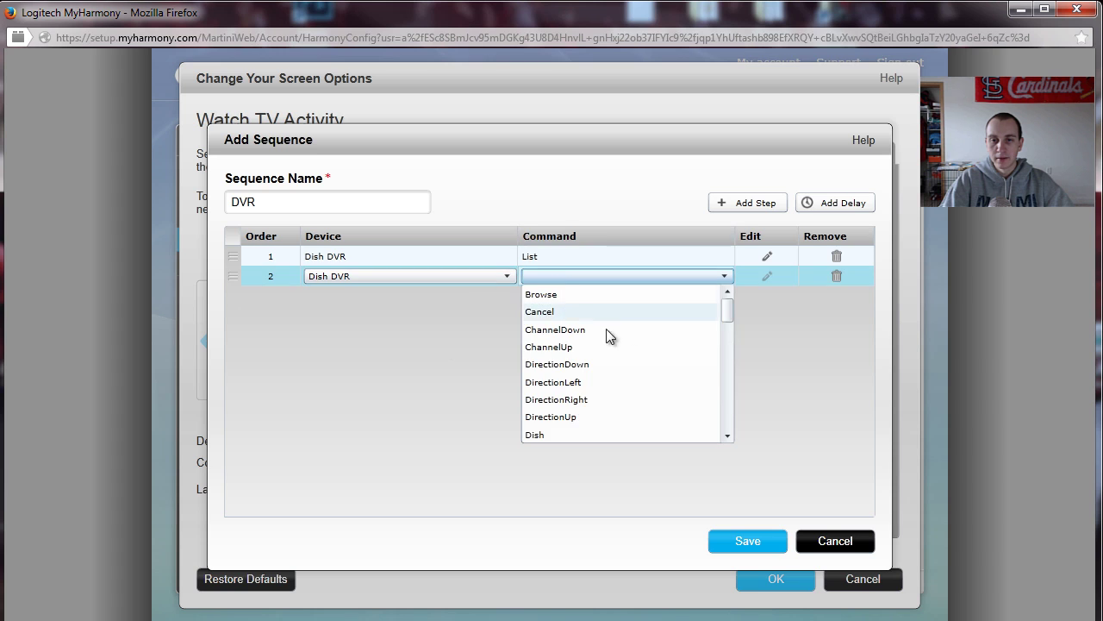
{"action": "scroll", "coordinate": [654, 385], "scroll_direction": "down", "scroll_amount": 7}
{"action": "scroll", "coordinate": [654, 388], "scroll_direction": "down", "scroll_amount": 5}
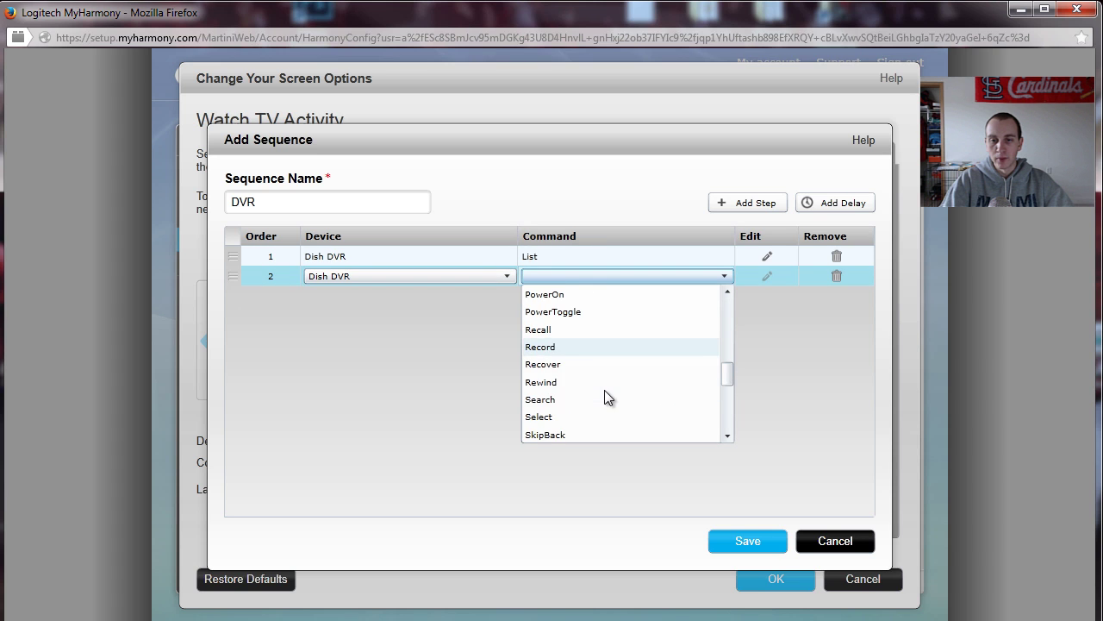
{"action": "left_click", "coordinate": [569, 425]}
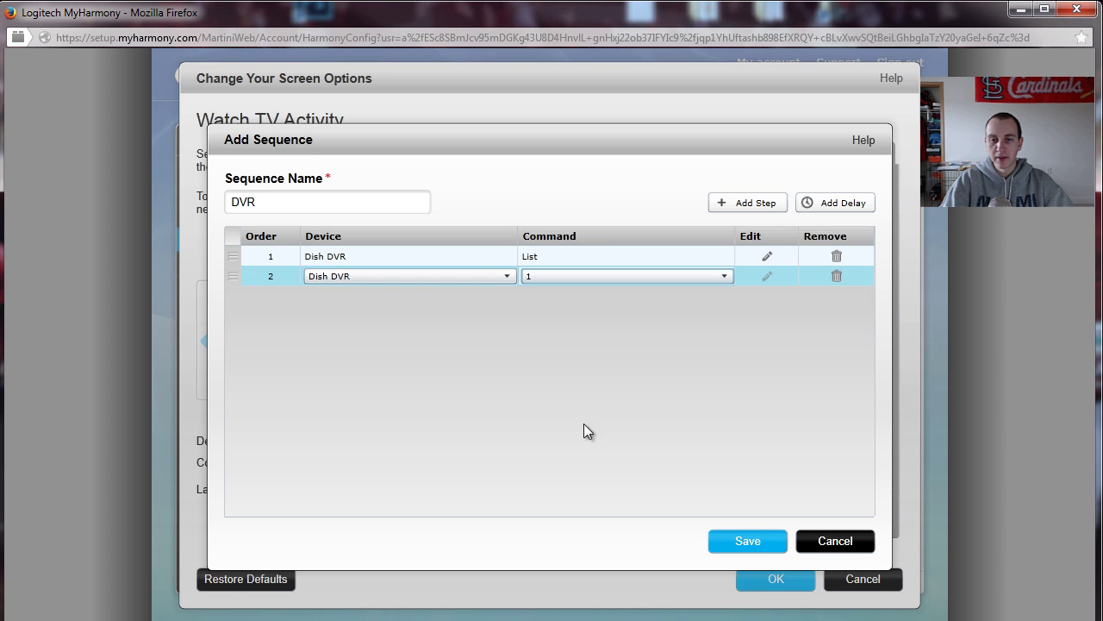
{"action": "left_click", "coordinate": [756, 545]}
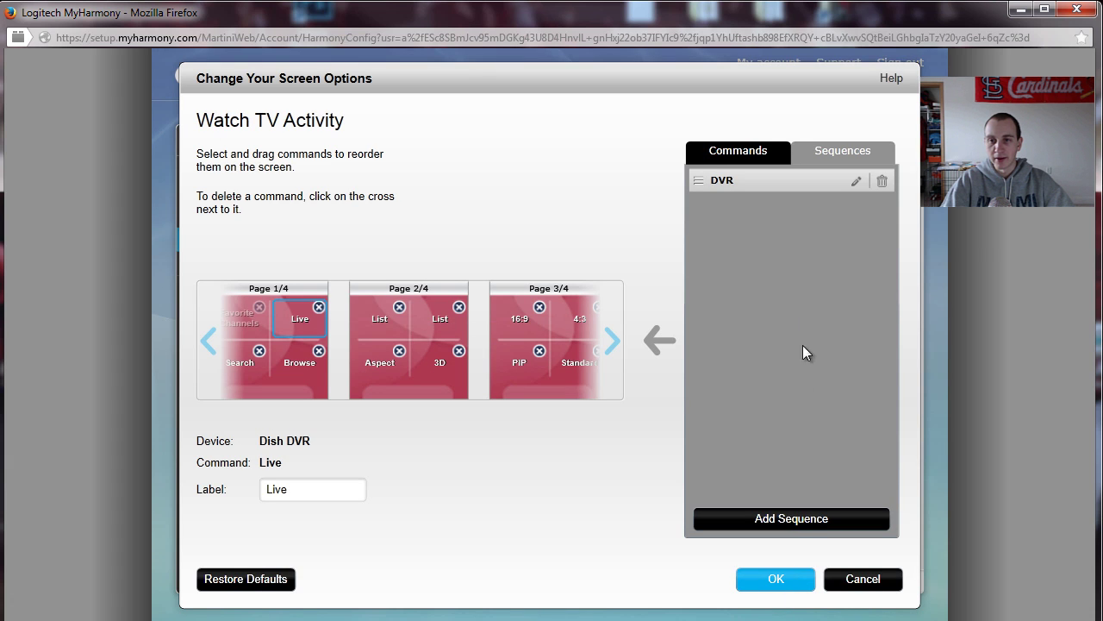
{"action": "left_click", "coordinate": [793, 522]}
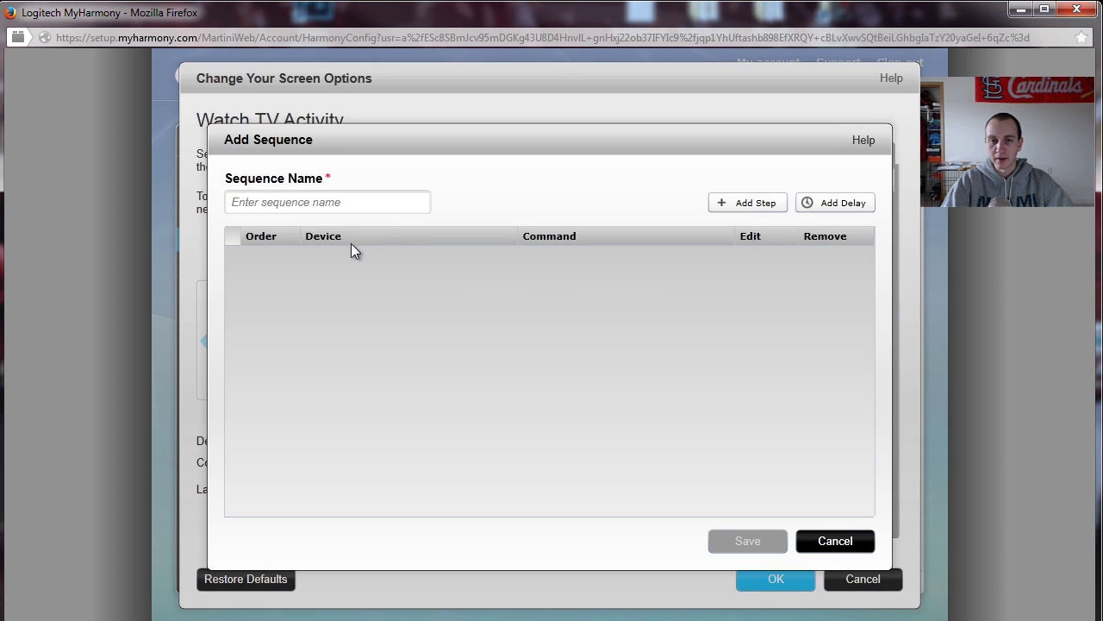
{"action": "left_click", "coordinate": [380, 203]}
{"action": "type", "text": "f"}
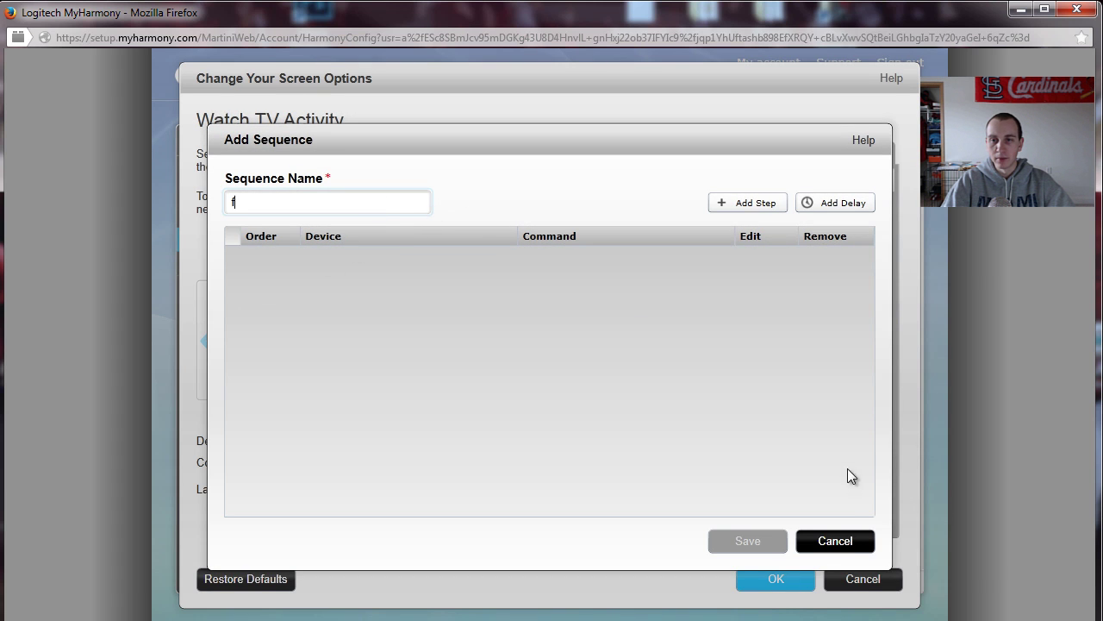
{"action": "left_click", "coordinate": [841, 542]}
{"action": "left_click", "coordinate": [633, 408]}
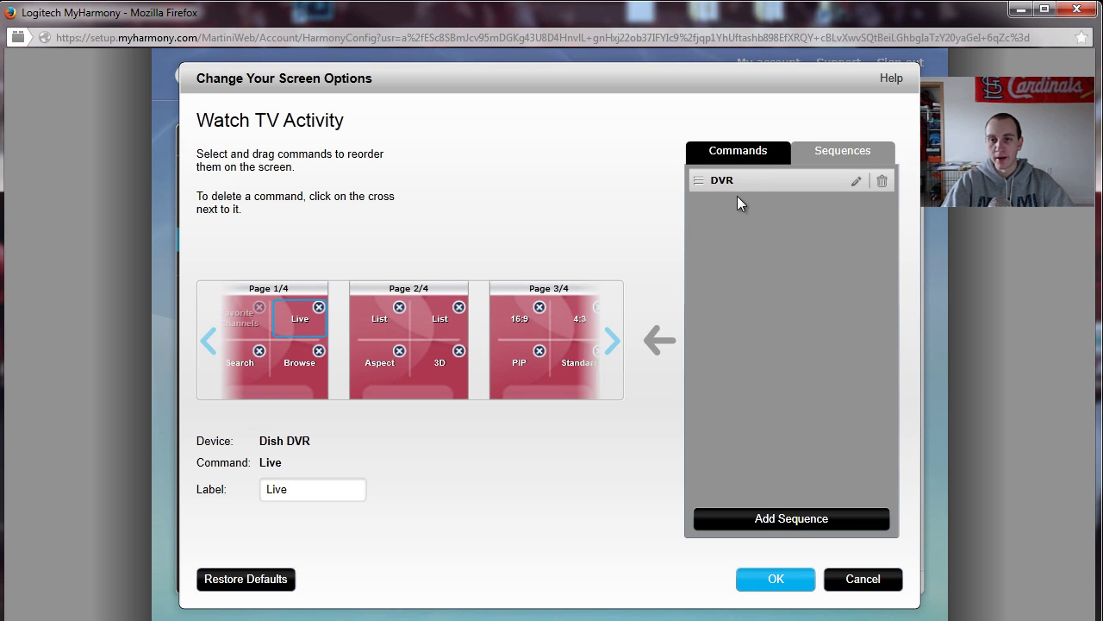
Save the Watch TV activity's screen options
{"action": "left_click", "coordinate": [785, 580]}
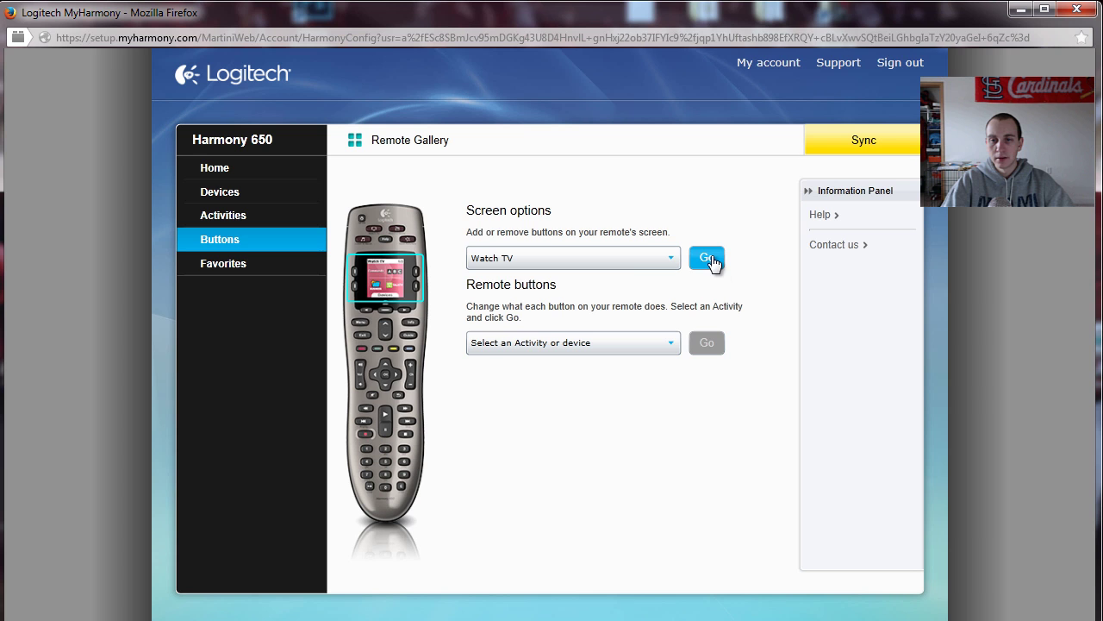
Examine the Polk Audio Amp commands available for the Watch TV activity's screen, and leave the screen options without saving
{"action": "left_click", "coordinate": [711, 263]}
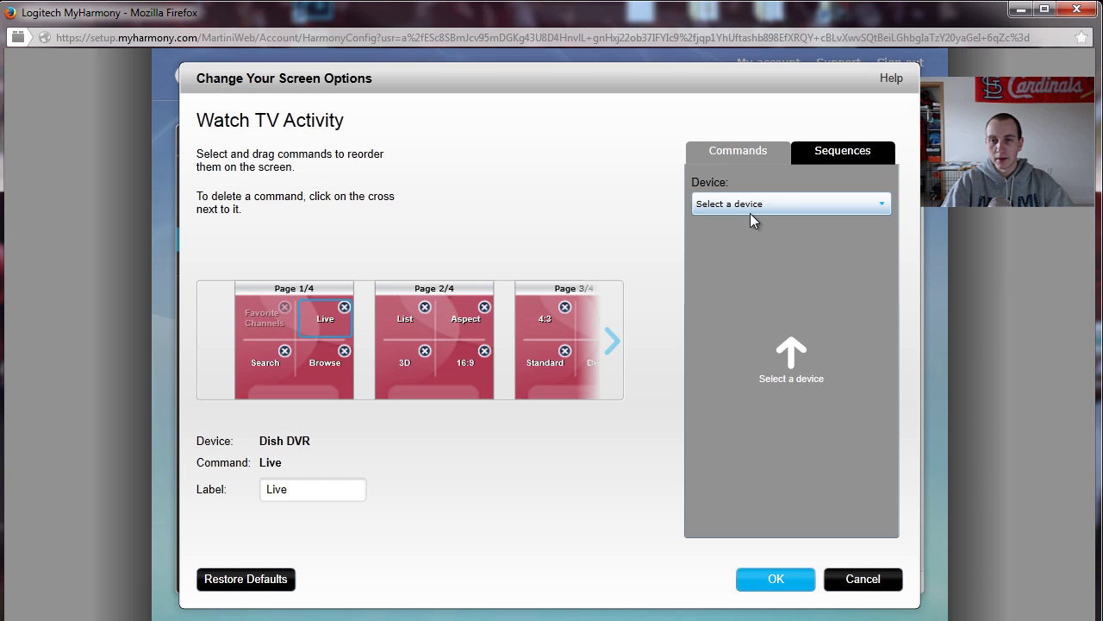
{"action": "left_click", "coordinate": [769, 205]}
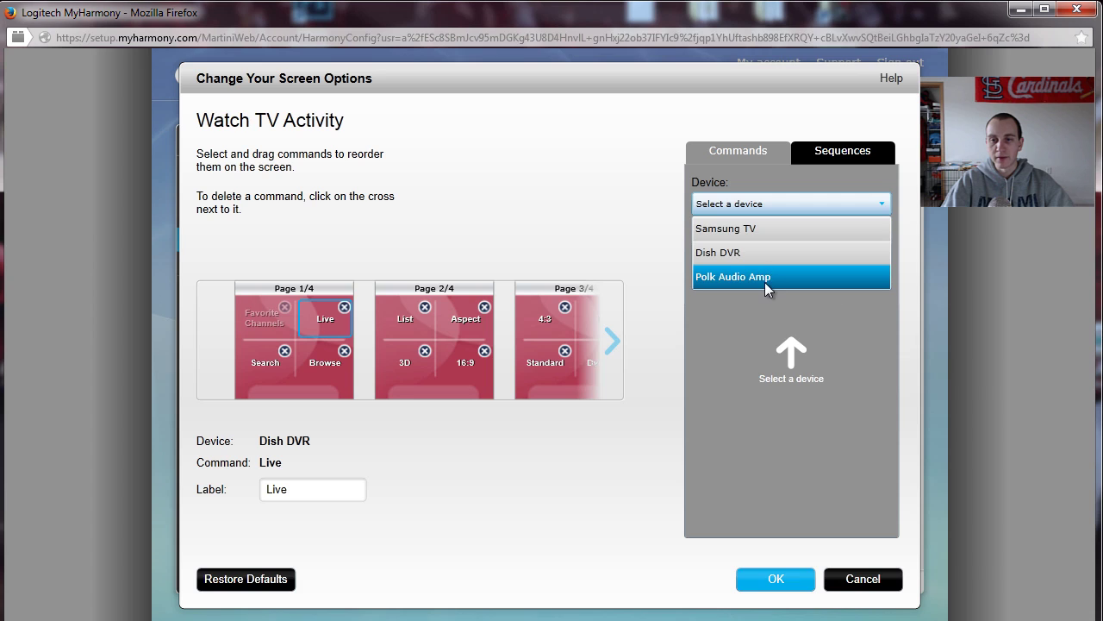
{"action": "left_click", "coordinate": [766, 276]}
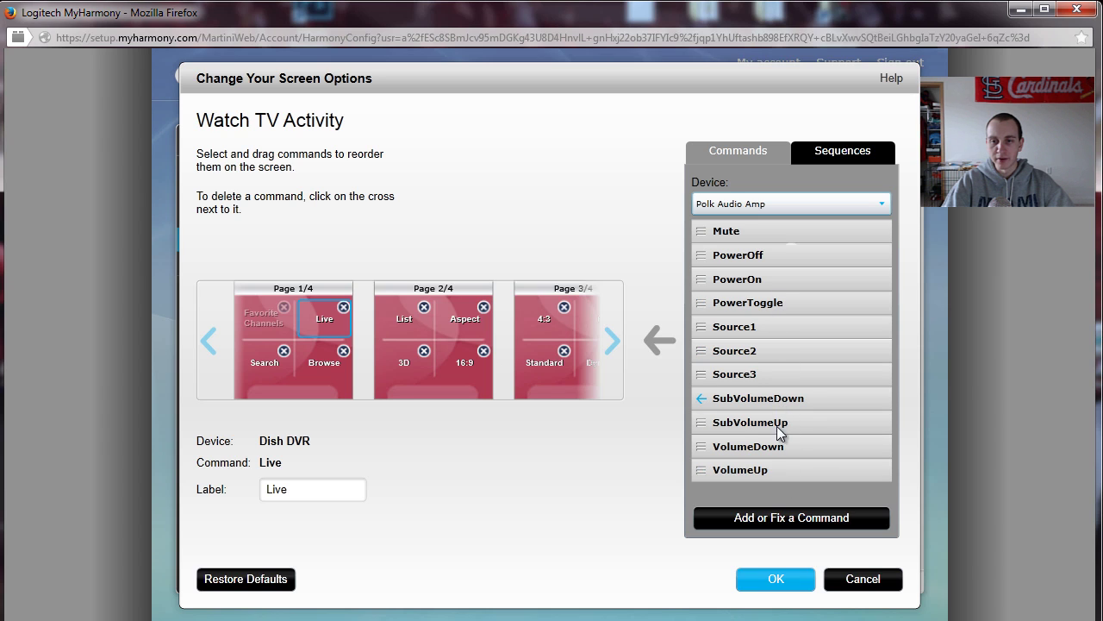
{"action": "left_click", "coordinate": [866, 584]}
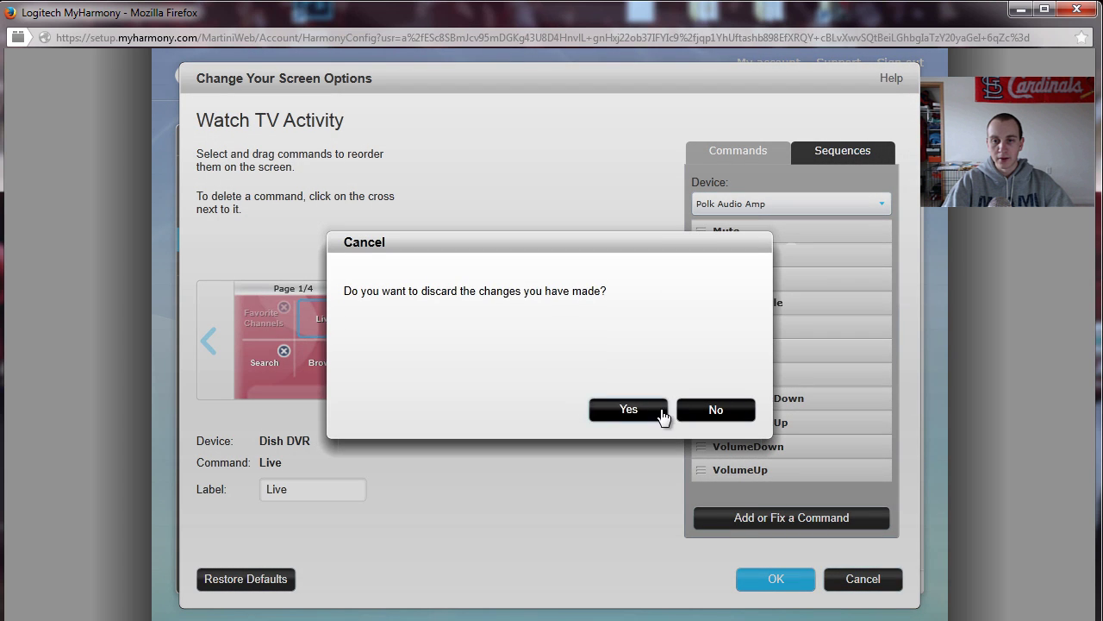
{"action": "left_click", "coordinate": [656, 415]}
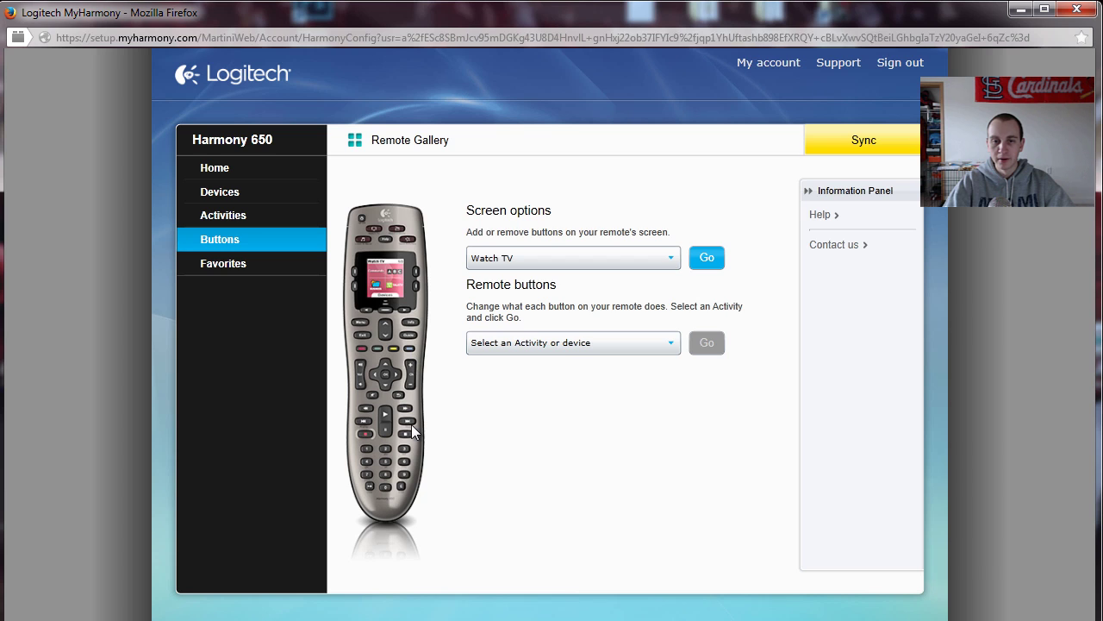
{"action": "left_click", "coordinate": [609, 340]}
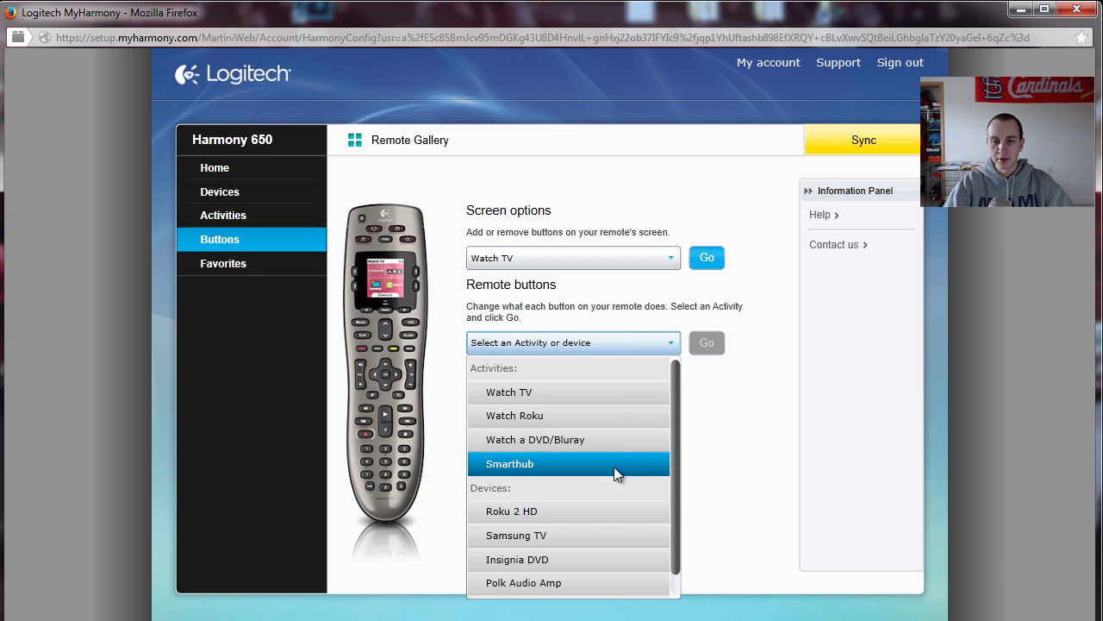
{"action": "left_click", "coordinate": [610, 443]}
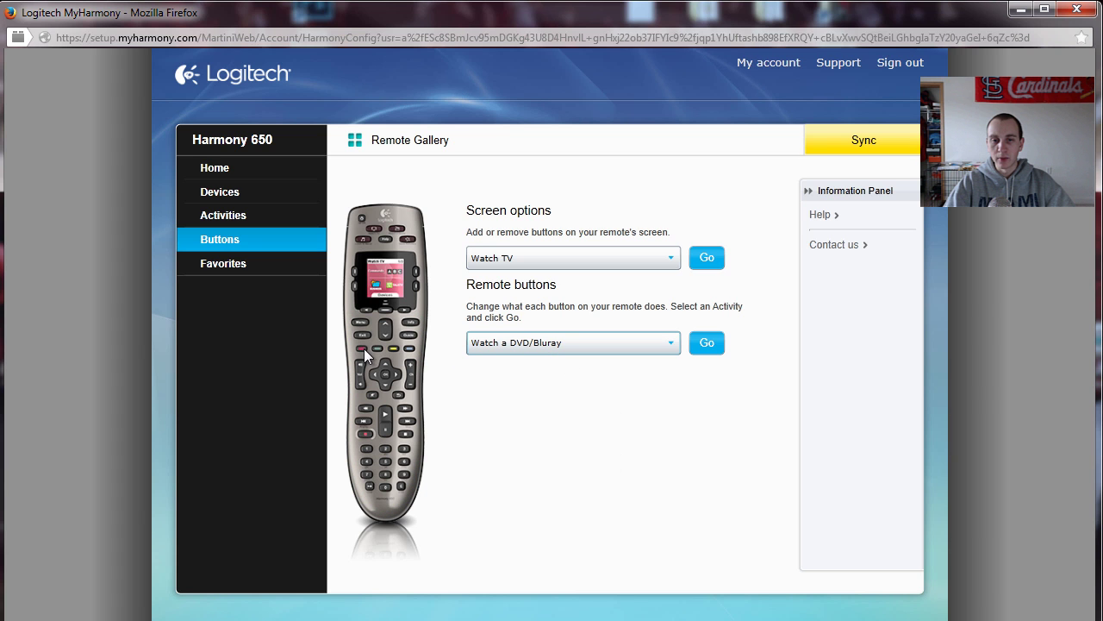
{"action": "left_click", "coordinate": [706, 344]}
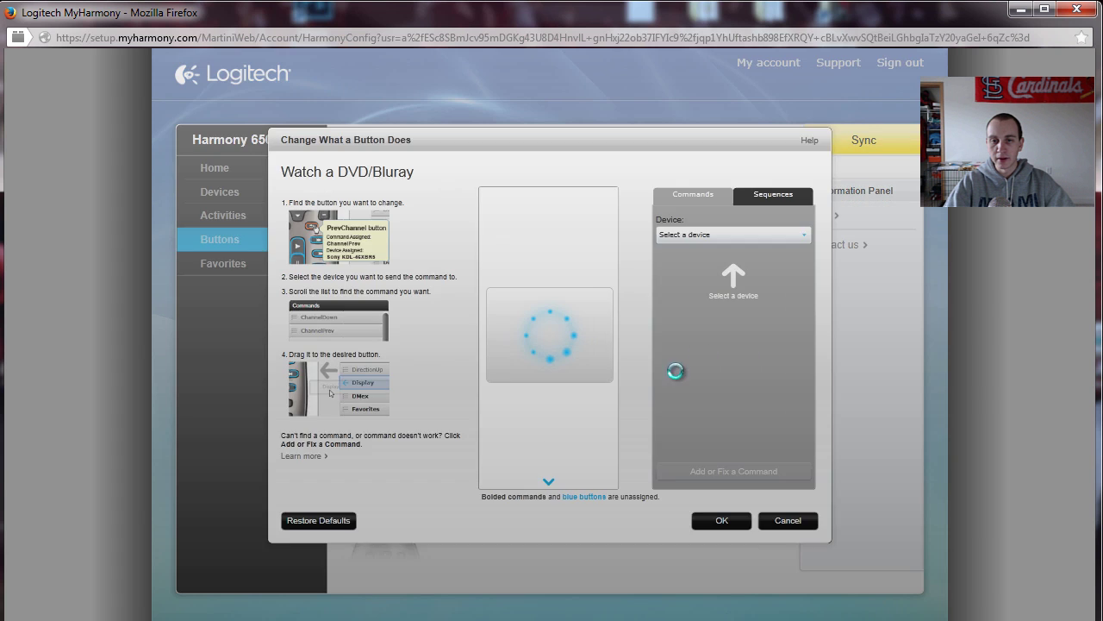
{"action": "left_click", "coordinate": [874, 583]}
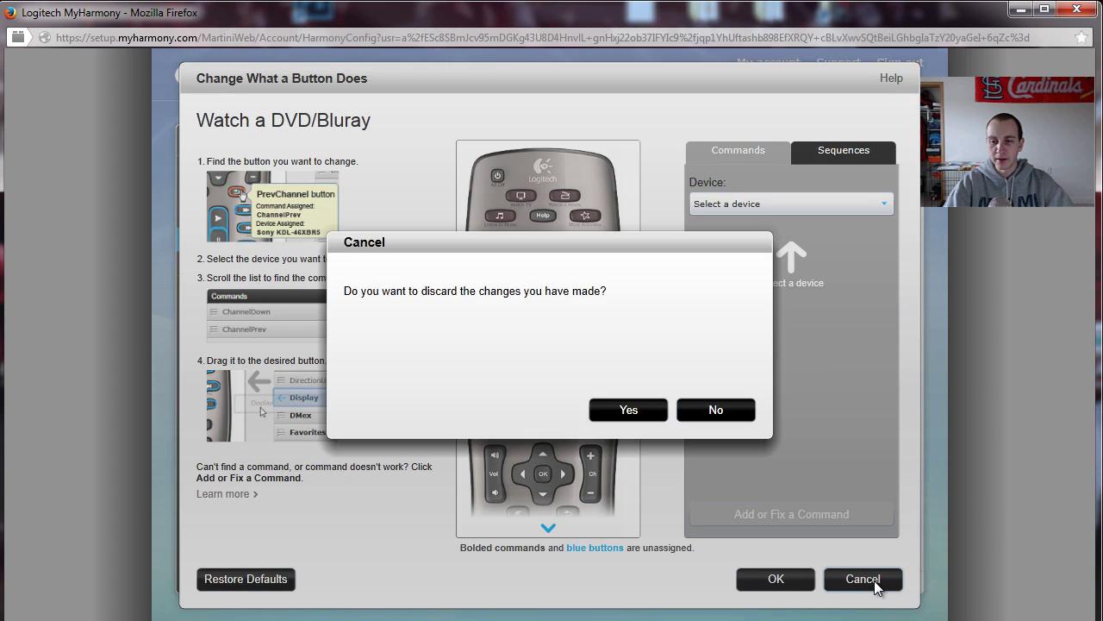
{"action": "left_click", "coordinate": [622, 411]}
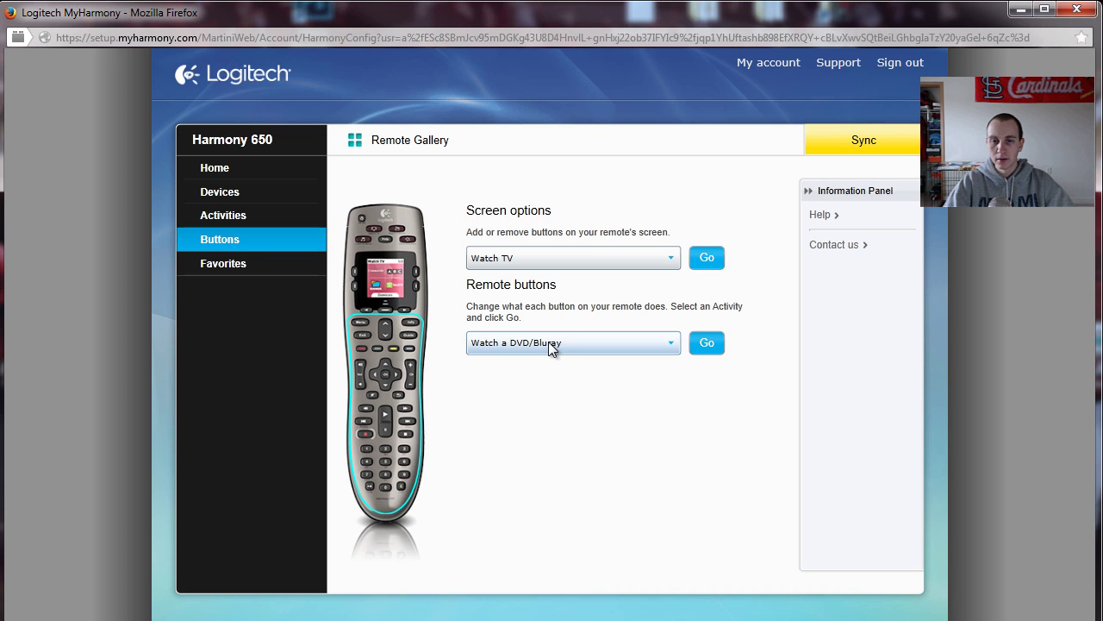
Assign the DVR sequence to the remote's red button for the Watch TV activity and save the button change
{"action": "left_click", "coordinate": [547, 345]}
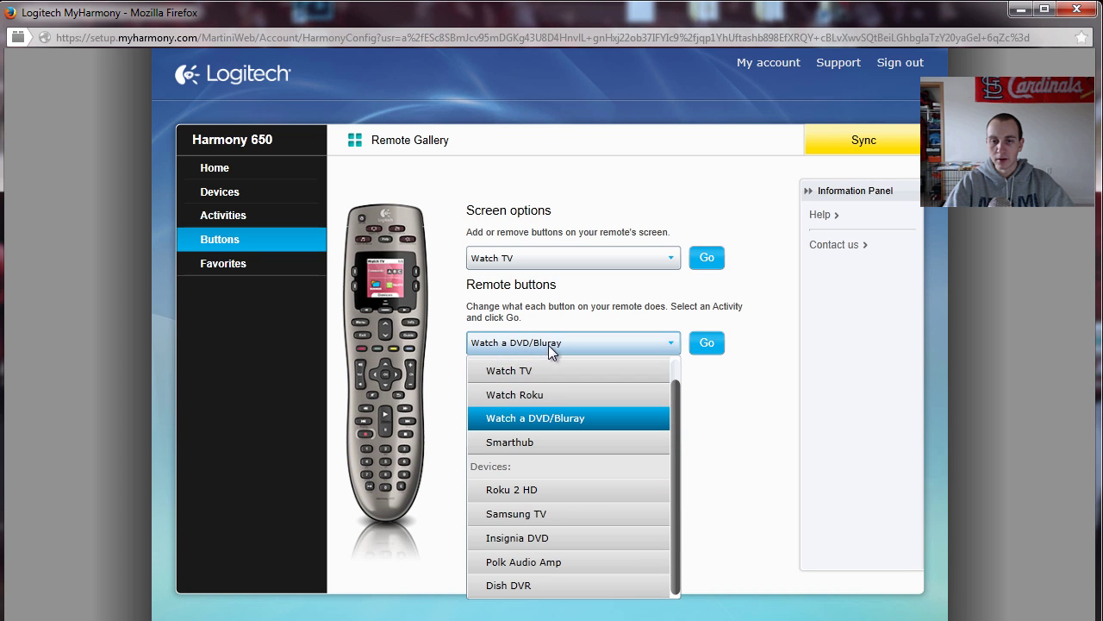
{"action": "left_click", "coordinate": [551, 372]}
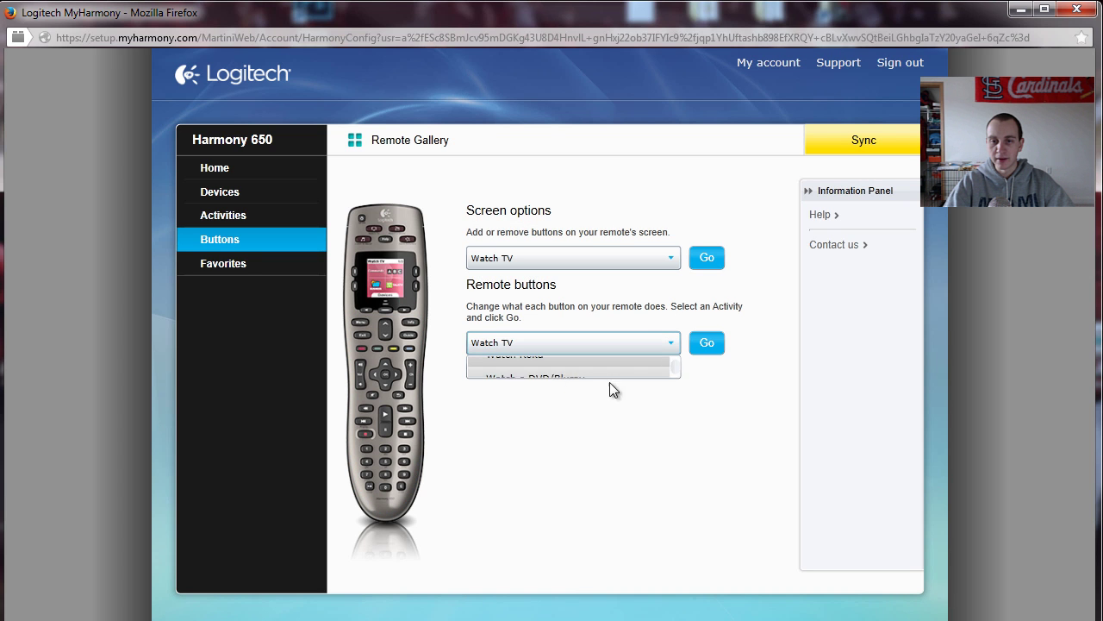
{"action": "left_click", "coordinate": [724, 346]}
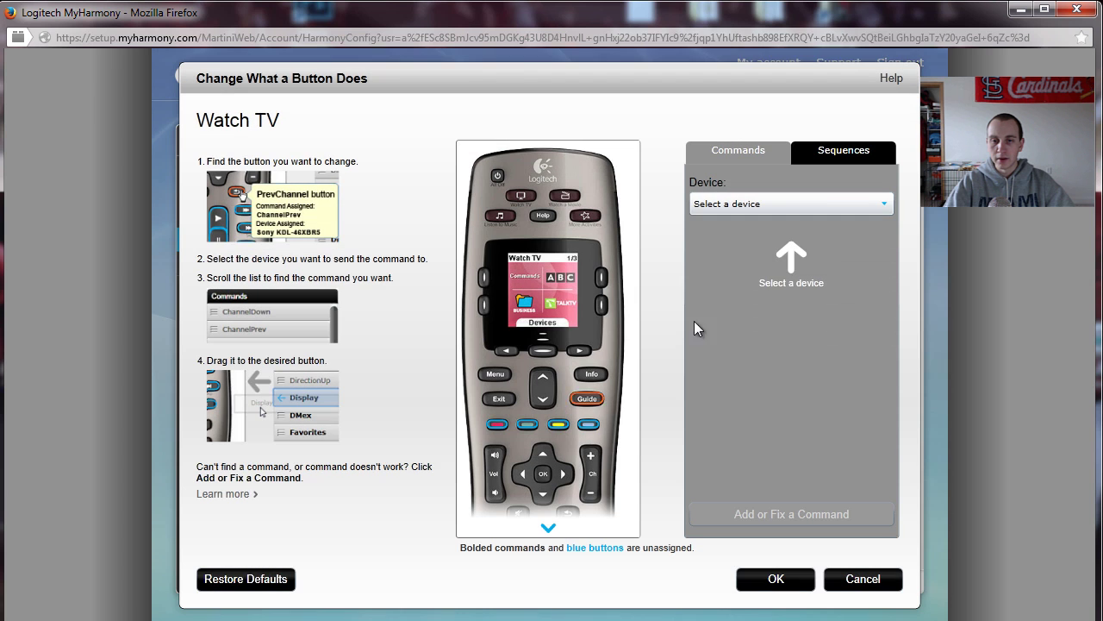
{"action": "left_click", "coordinate": [844, 150]}
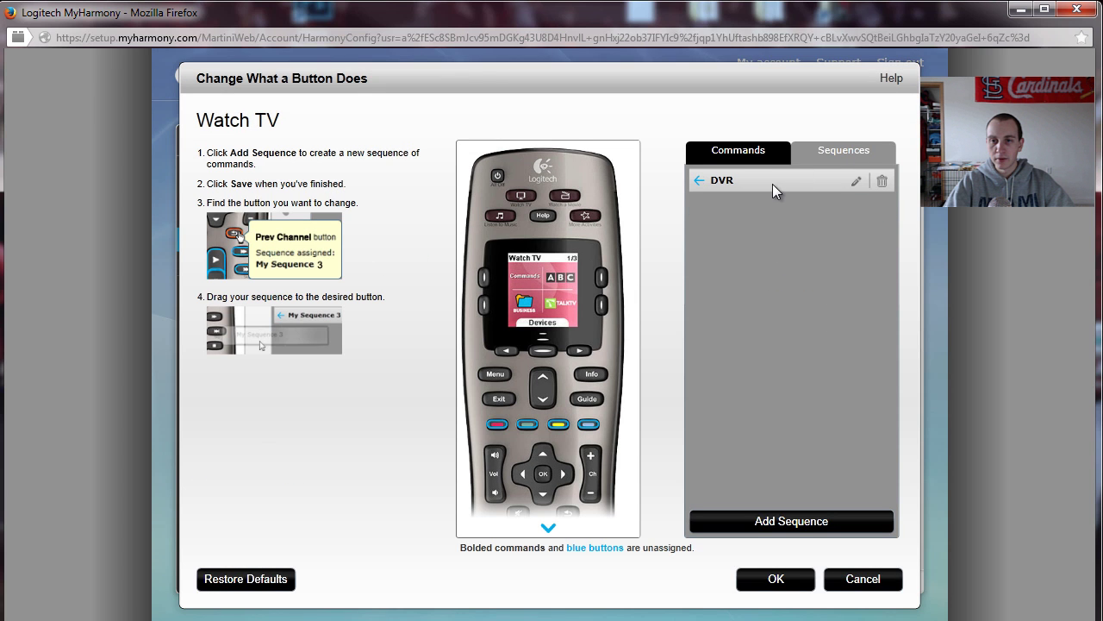
{"action": "left_click_drag", "start_coordinate": [787, 183], "coordinate": [502, 429]}
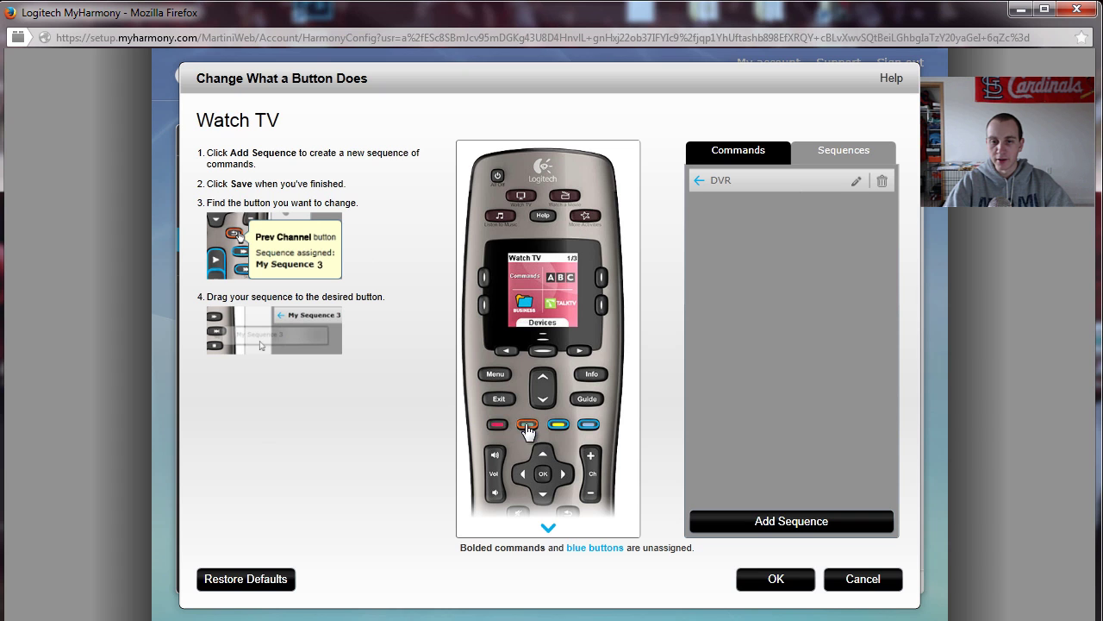
{"action": "left_click", "coordinate": [775, 580]}
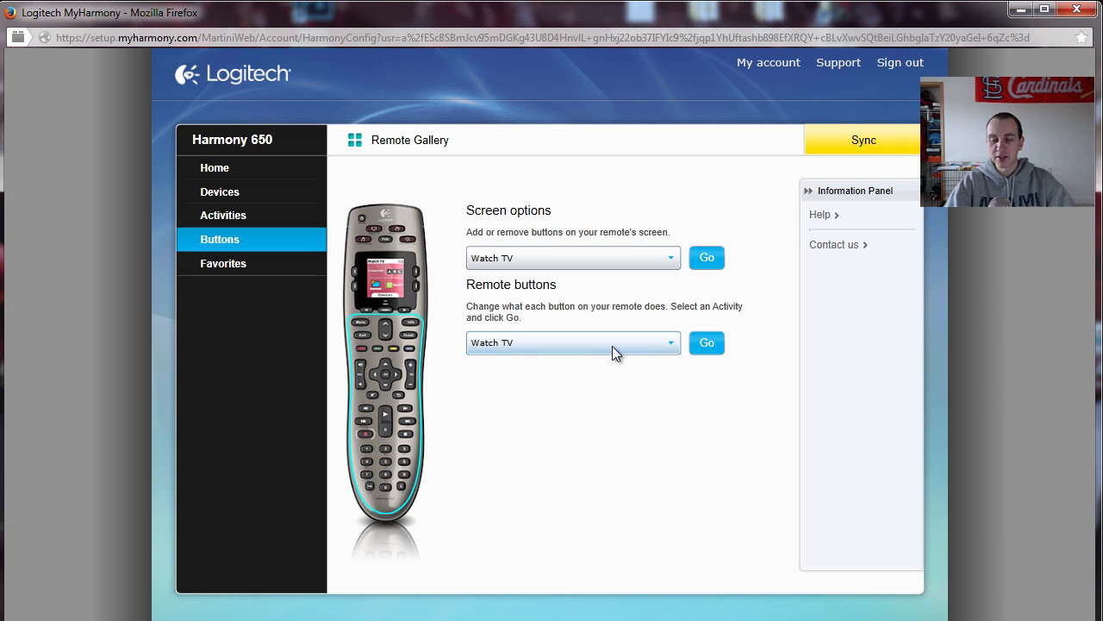
Check the Watch TV activity's remote button assignments, including the Number Plus button, the available devices and the sequences, and confirm the button settings
{"action": "left_click", "coordinate": [697, 346]}
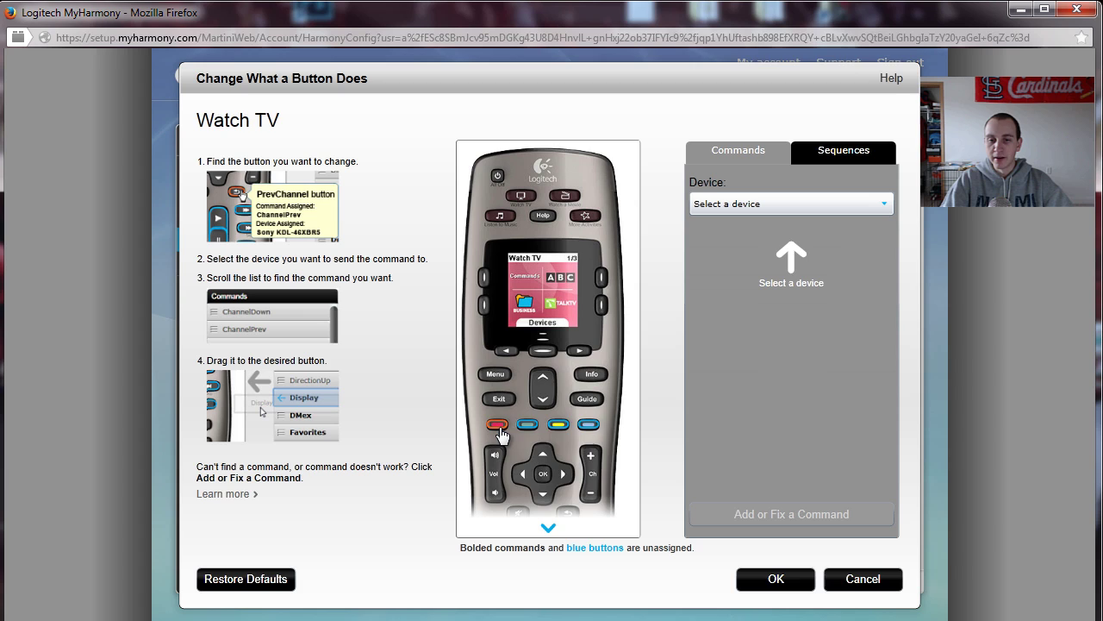
{"action": "mouse_move", "coordinate": [503, 433]}
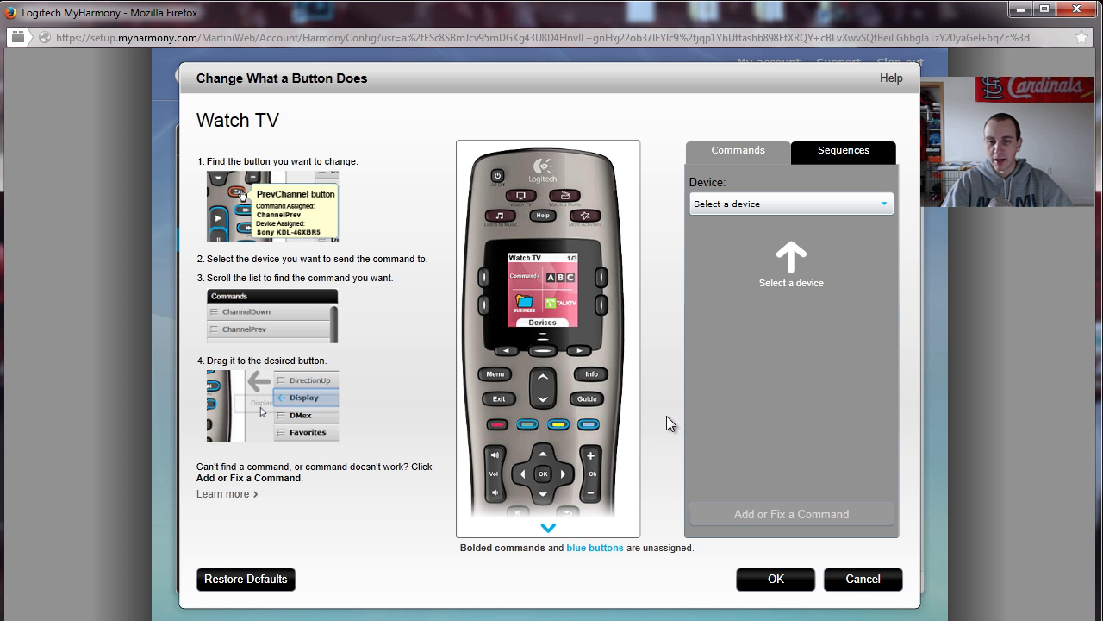
{"action": "scroll", "coordinate": [495, 505], "scroll_direction": "down", "scroll_amount": 3}
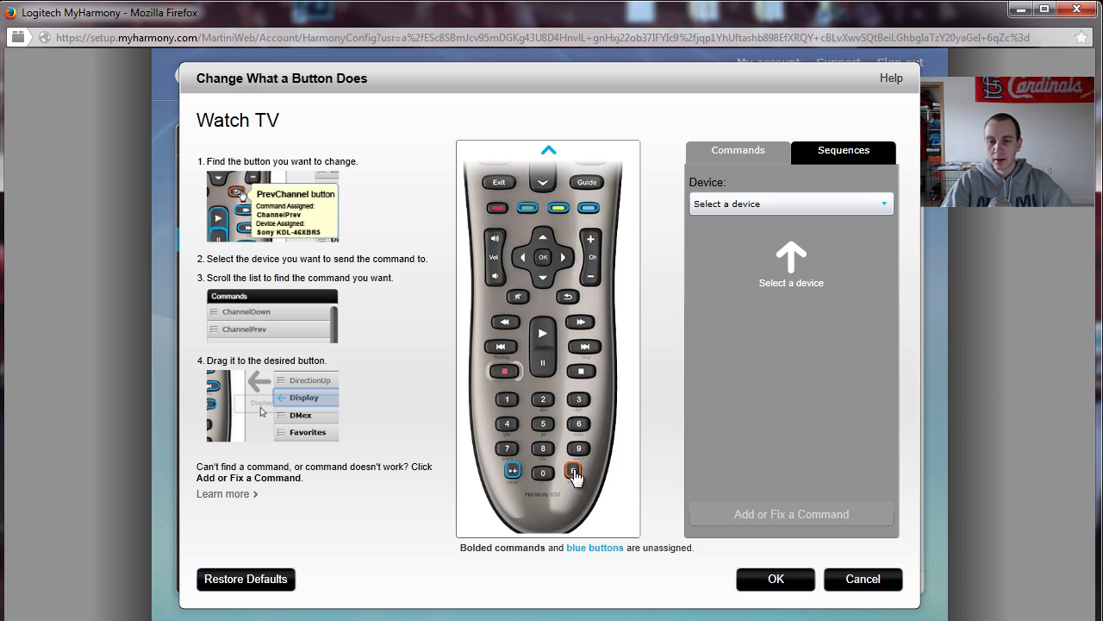
{"action": "mouse_move", "coordinate": [513, 475]}
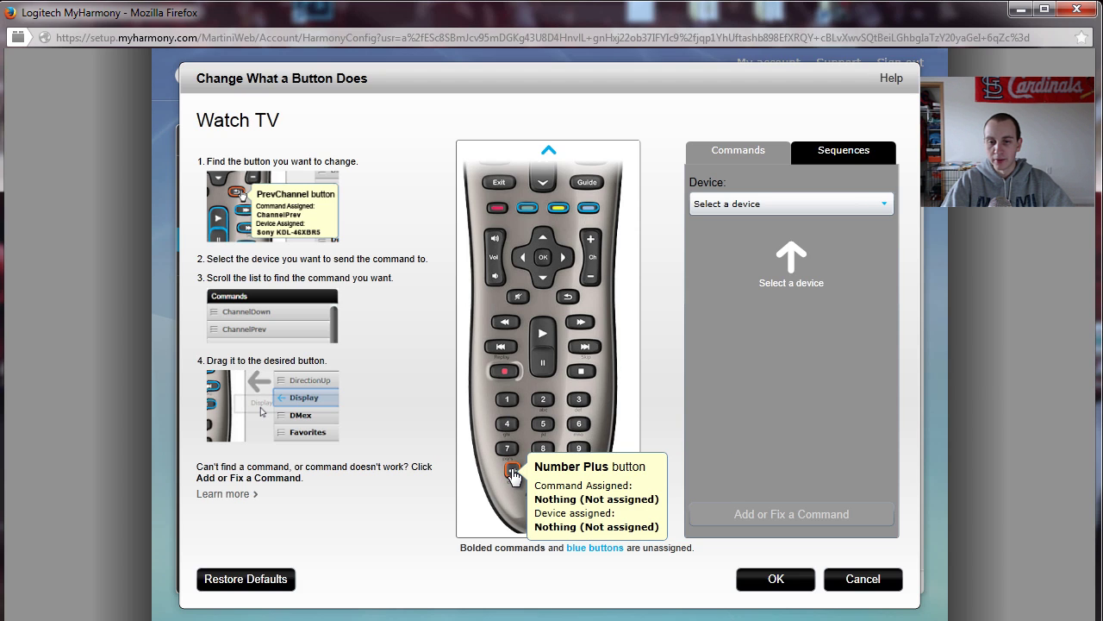
{"action": "left_click", "coordinate": [768, 207]}
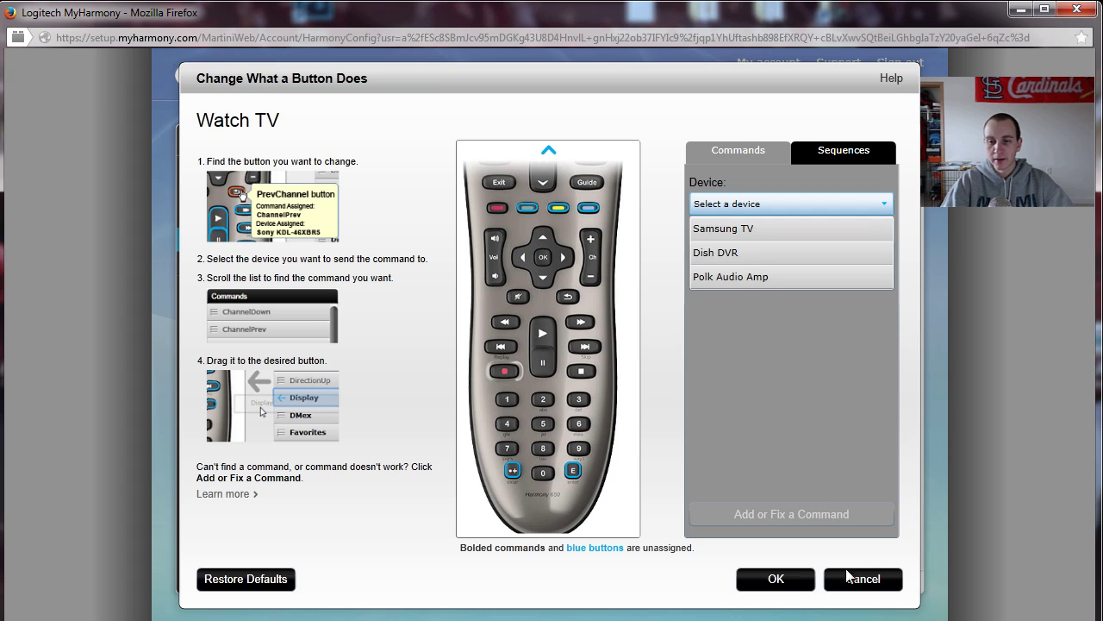
{"action": "left_click", "coordinate": [874, 582]}
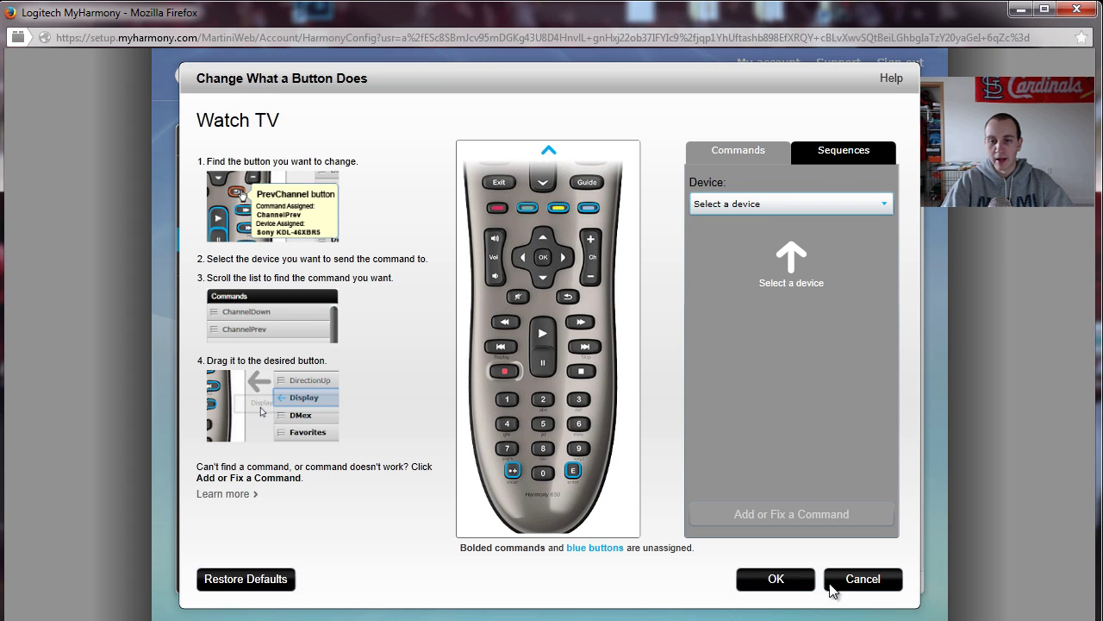
{"action": "left_click", "coordinate": [828, 157]}
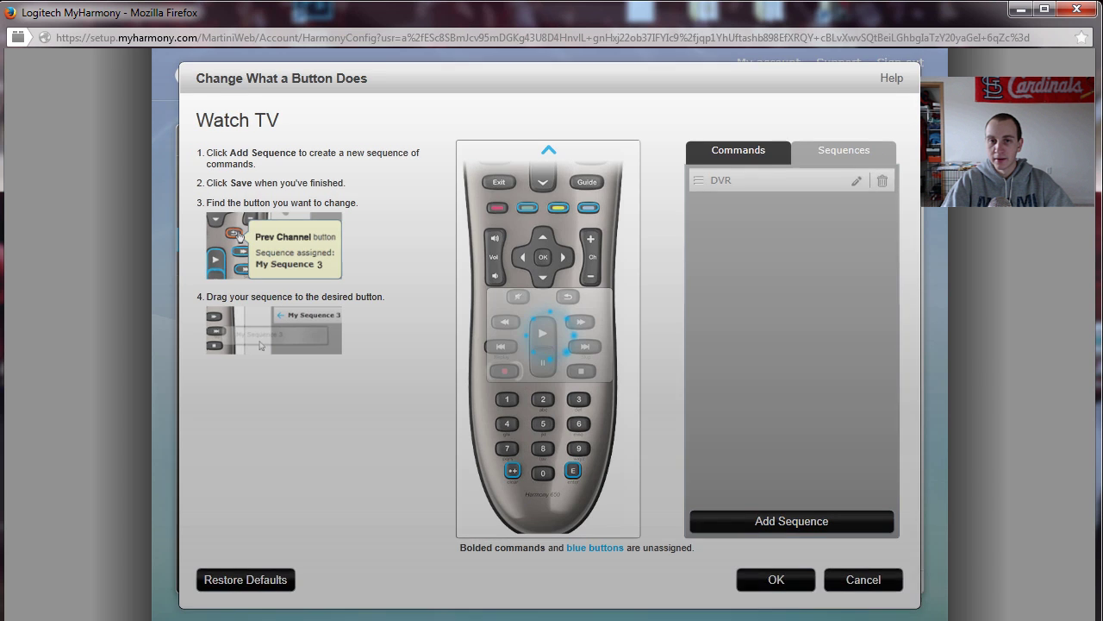
{"action": "left_click", "coordinate": [776, 580]}
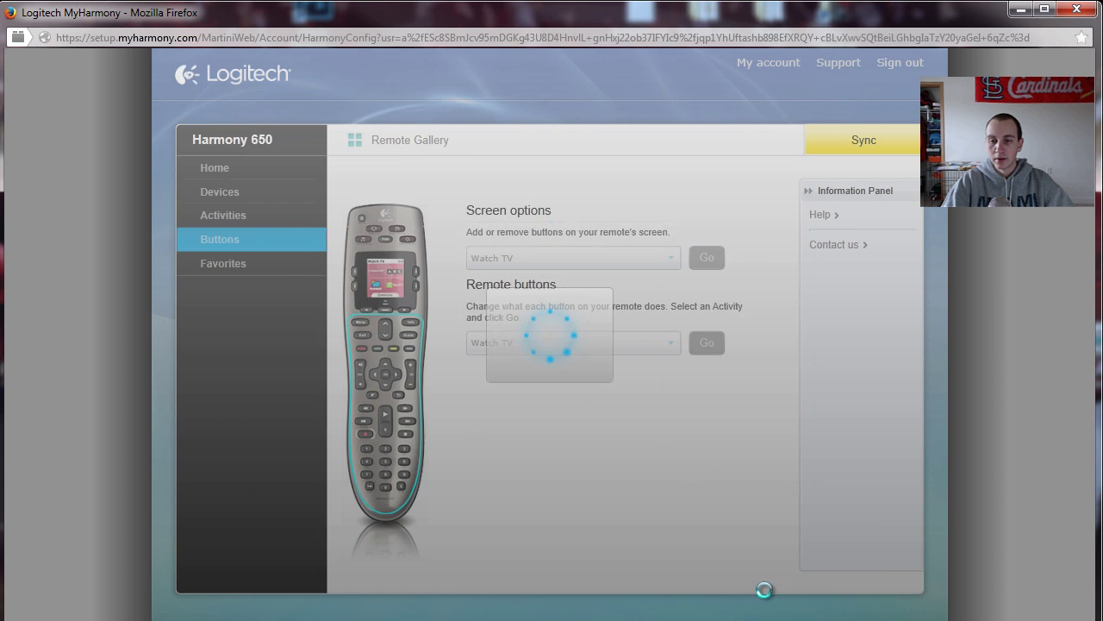
Examine the Dish DVR's command list for adding or fixing a command, cancel without changes, and return to the remote's home page
{"action": "left_click", "coordinate": [271, 214]}
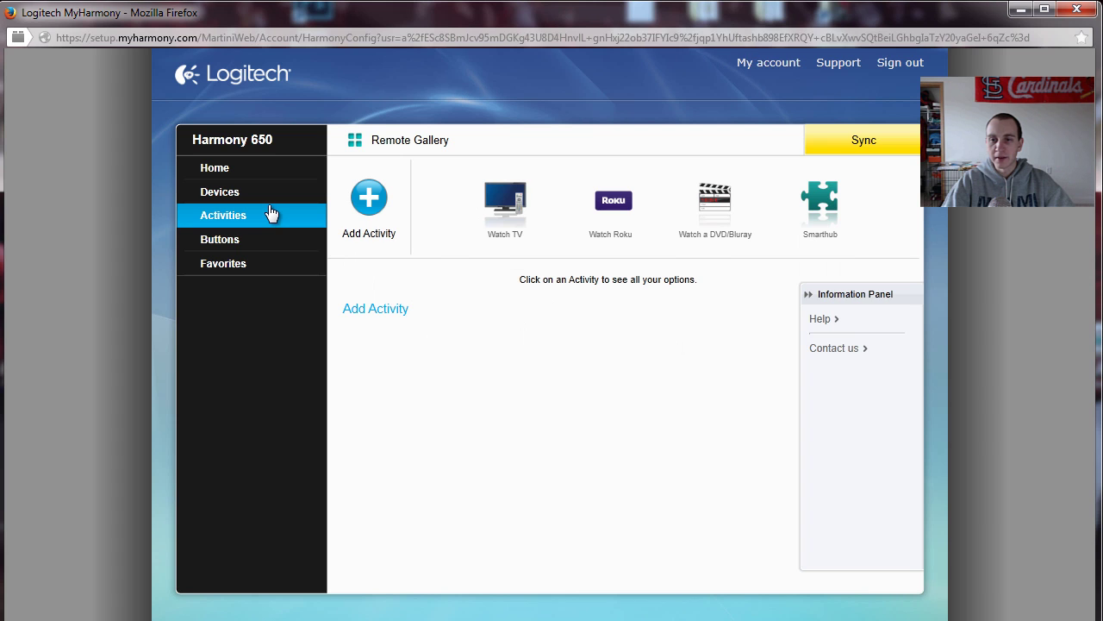
{"action": "left_click", "coordinate": [263, 194]}
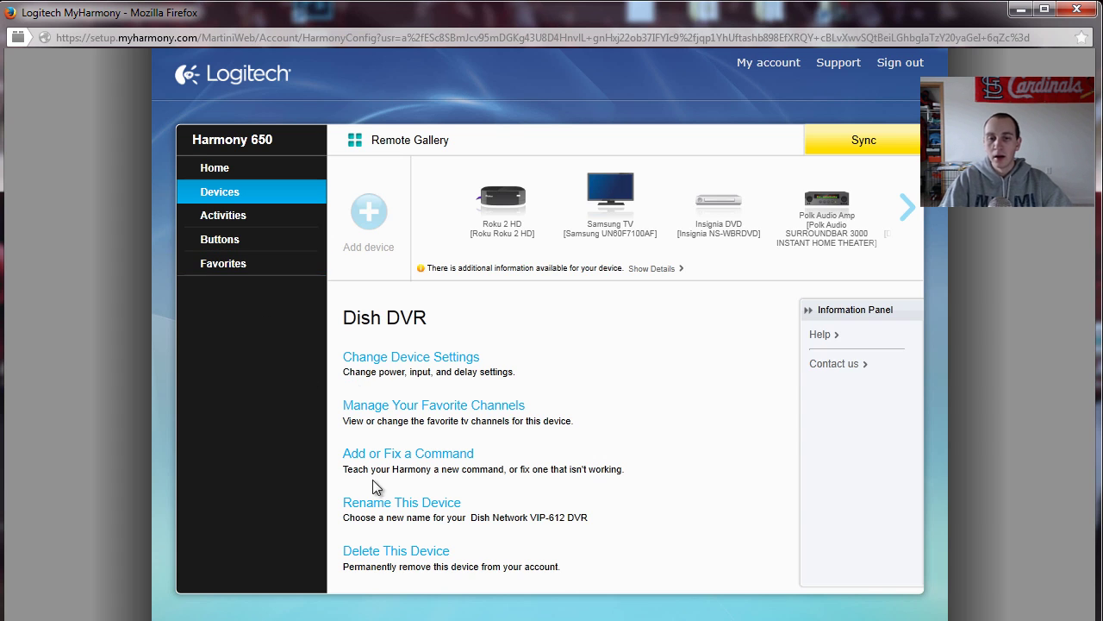
{"action": "left_click", "coordinate": [450, 455]}
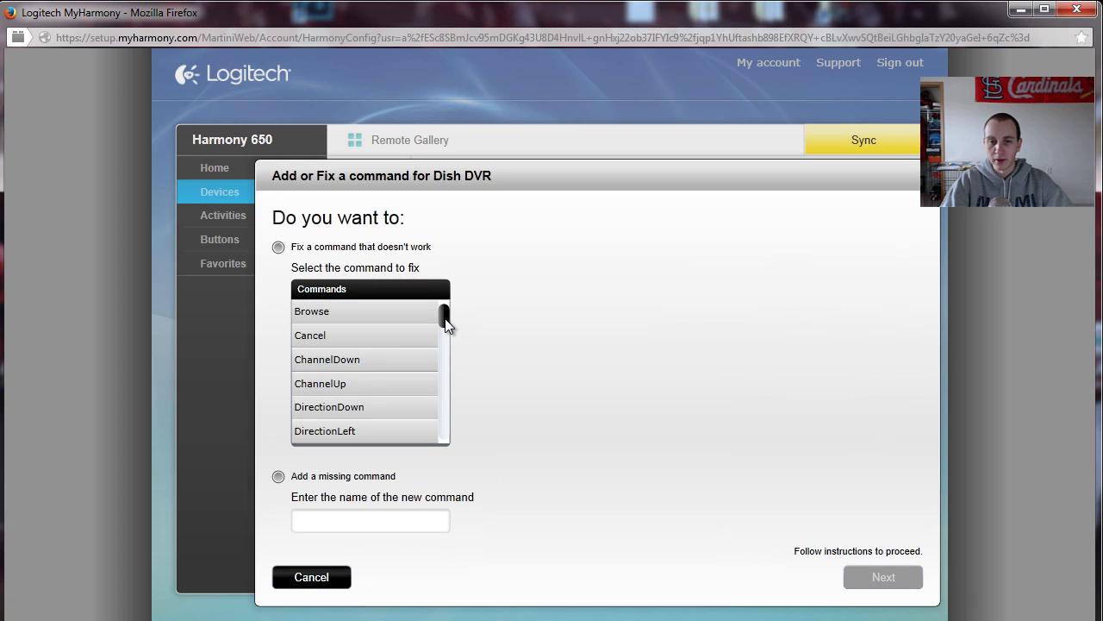
{"action": "left_click_drag", "start_coordinate": [445, 321], "coordinate": [442, 394]}
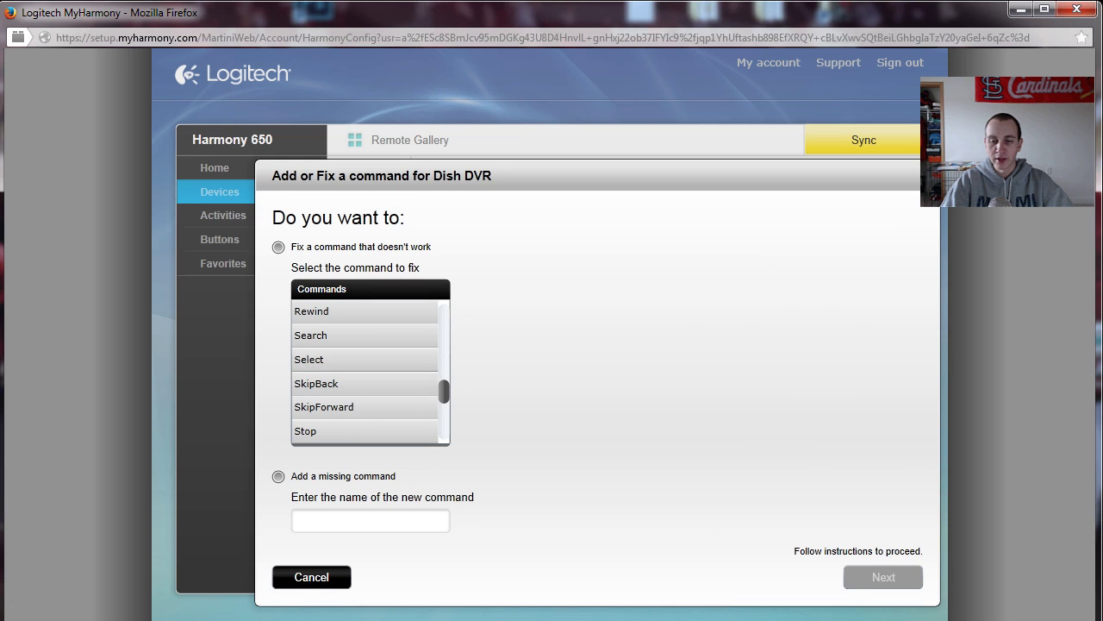
{"action": "left_click", "coordinate": [327, 586]}
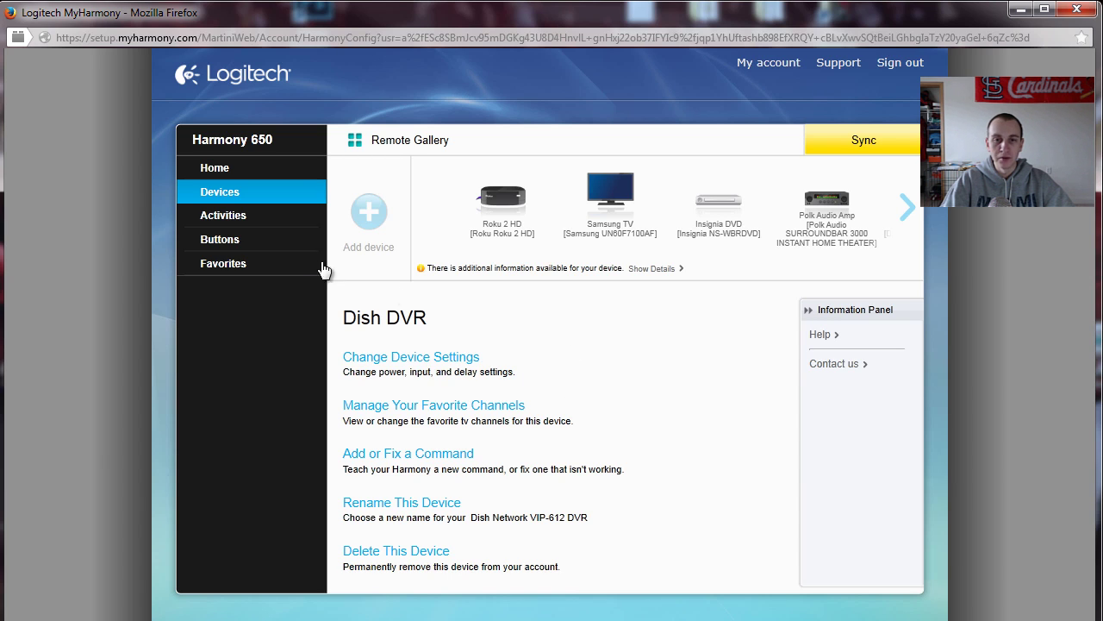
{"action": "left_click", "coordinate": [250, 177]}
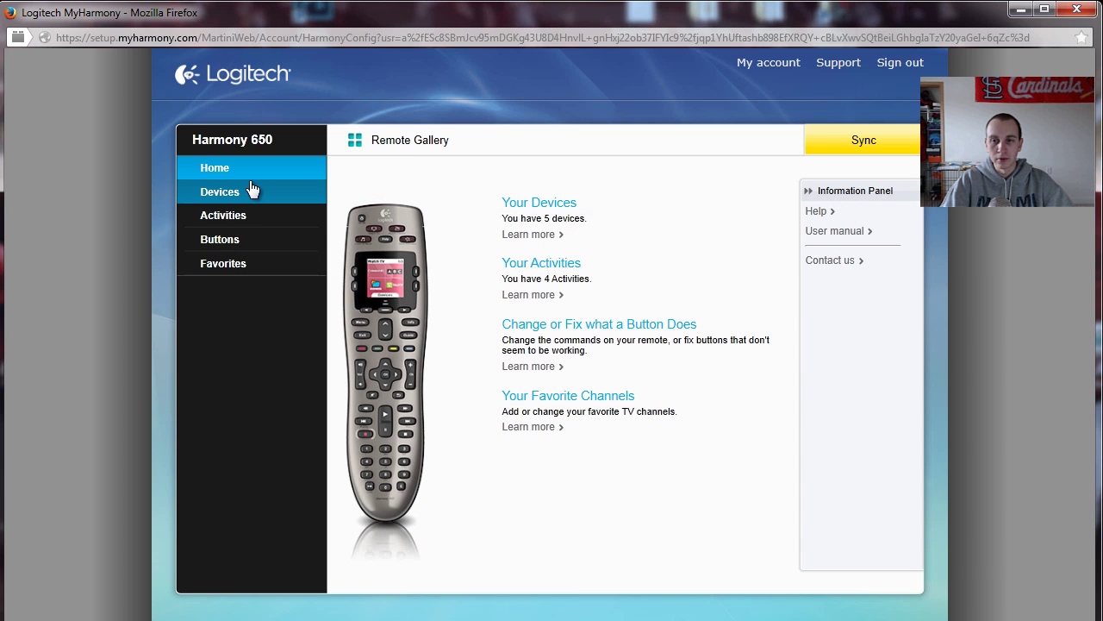